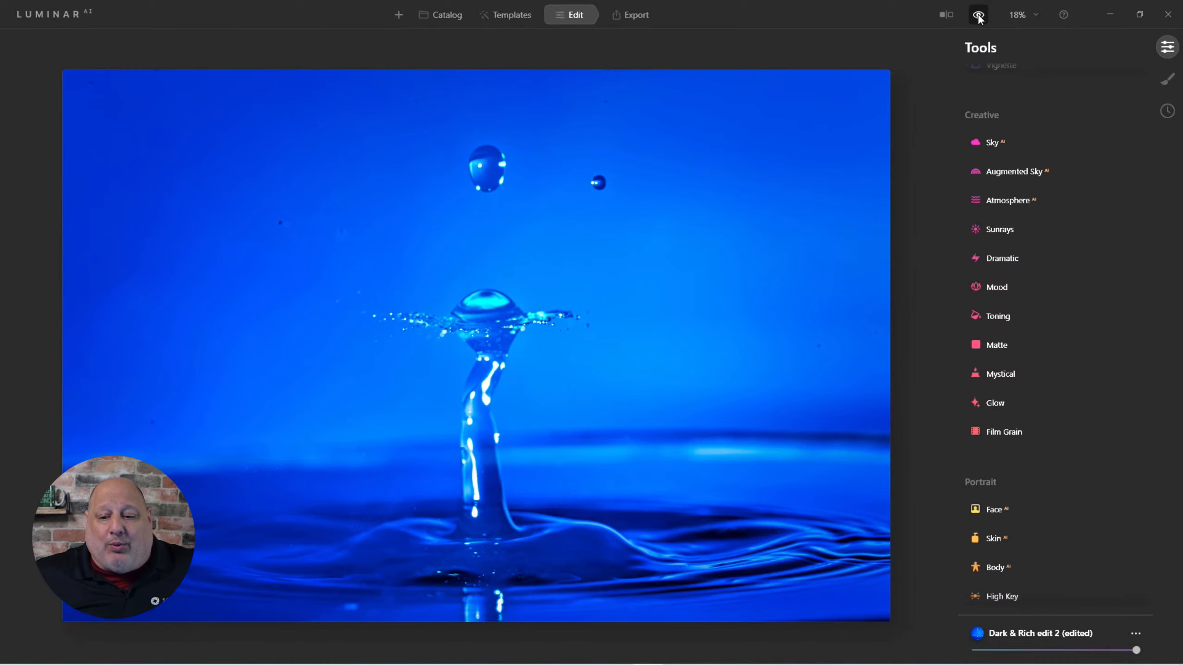
Compare the water-drop photo with its unedited version and discard all its adjustments.
{"action": "left_click", "coordinate": [978, 15]}
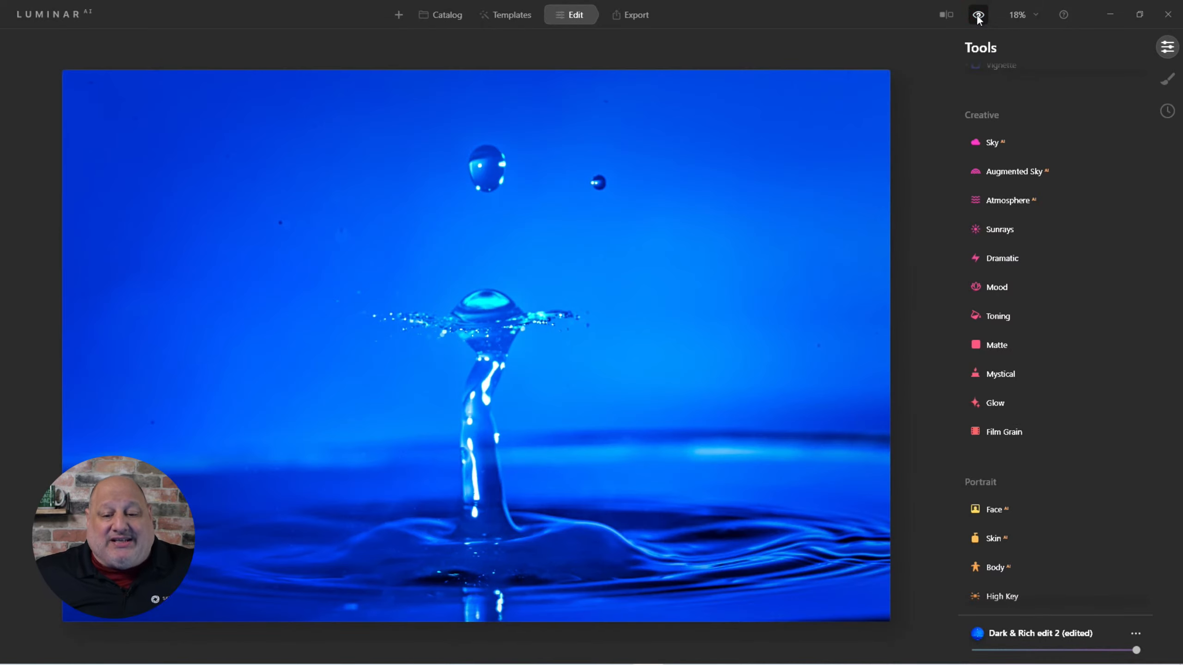
{"action": "right_click", "coordinate": [724, 113]}
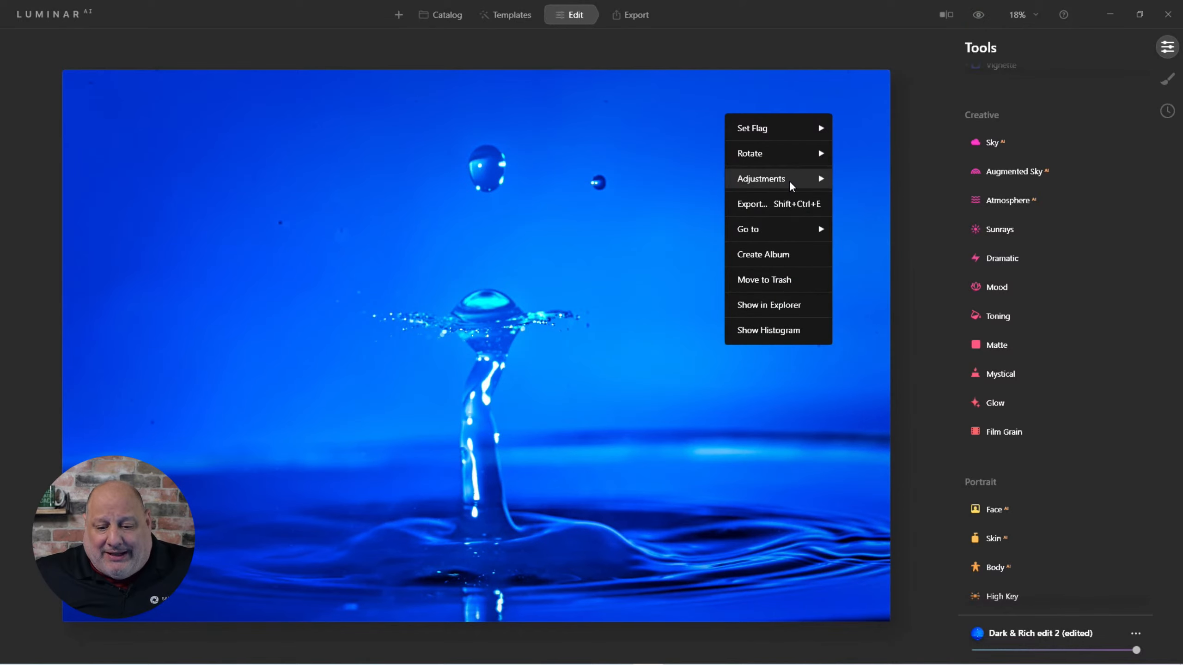
{"action": "mouse_move", "coordinate": [789, 180]}
{"action": "left_click", "coordinate": [890, 256]}
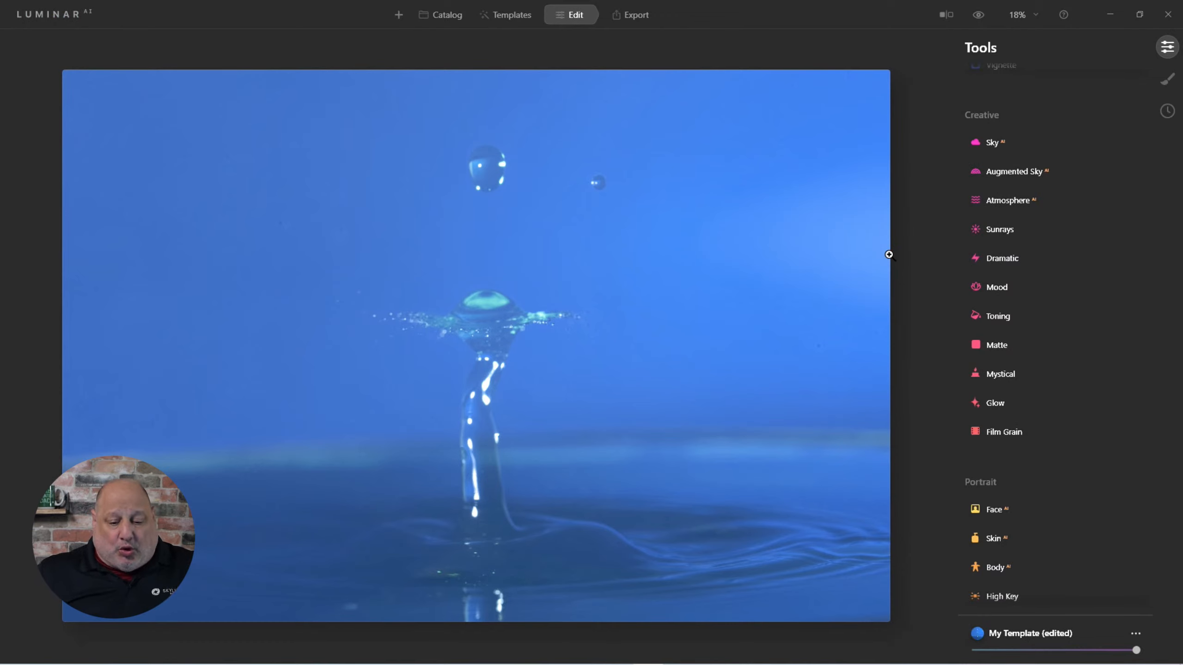
Open the Light tool and expand its Curves and Blacks & Whites sections, leaving the tone curve straight.
{"action": "left_click", "coordinate": [505, 17]}
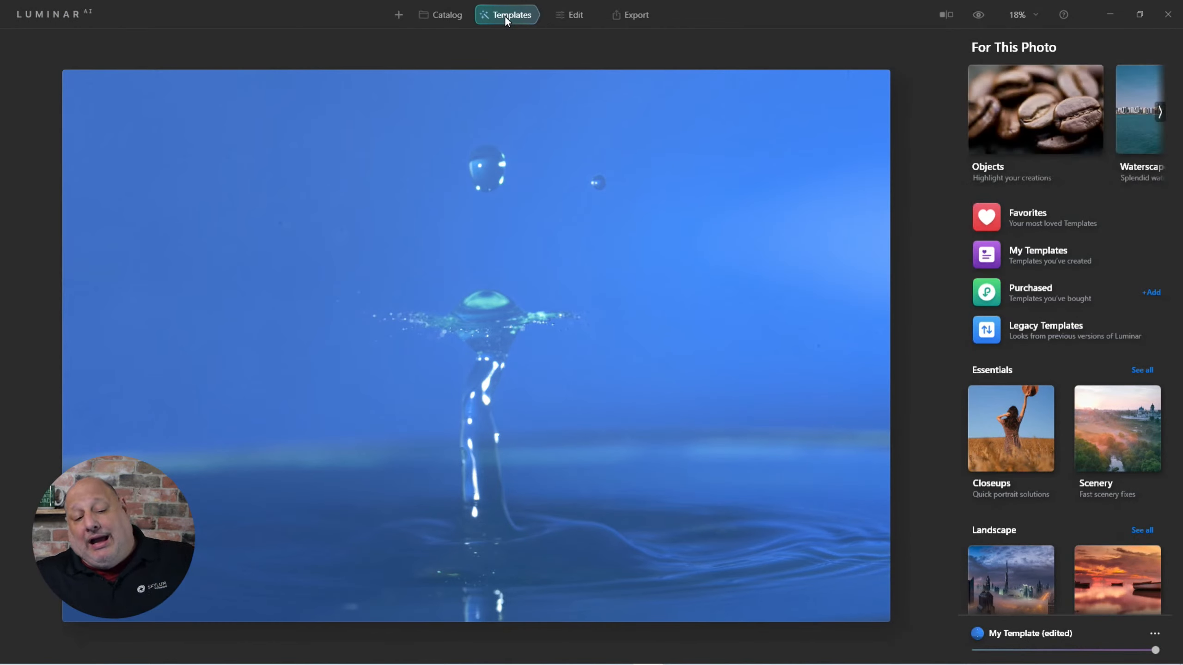
{"action": "left_click", "coordinate": [563, 15]}
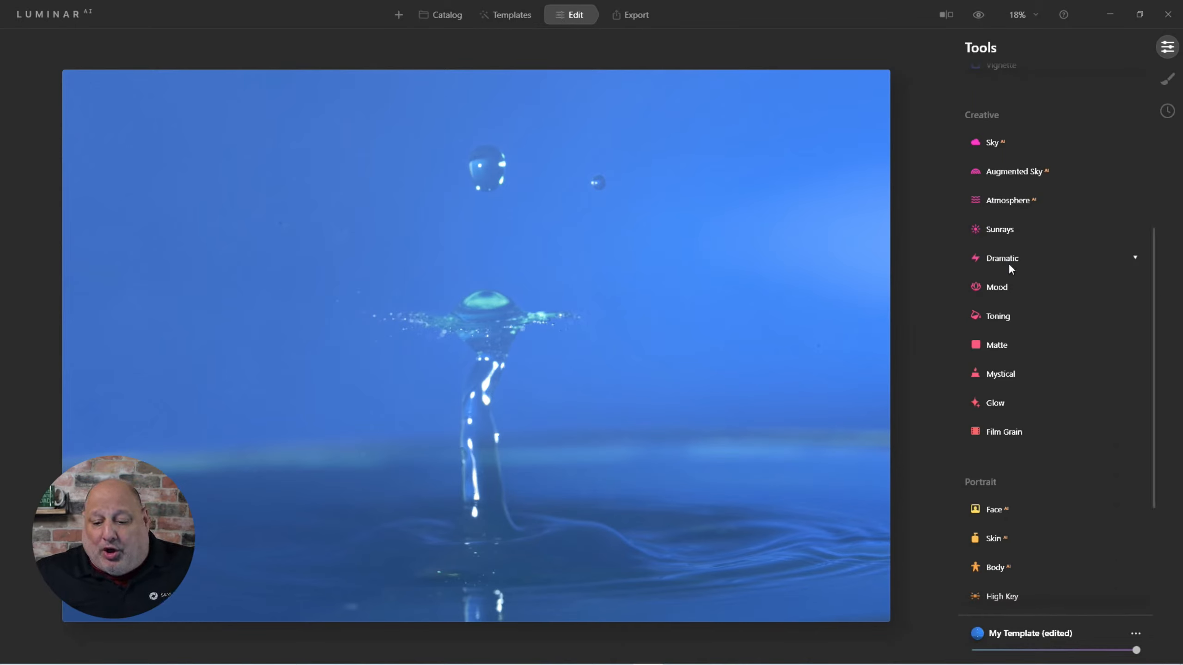
{"action": "scroll", "coordinate": [998, 241], "scroll_direction": "up", "scroll_amount": 6}
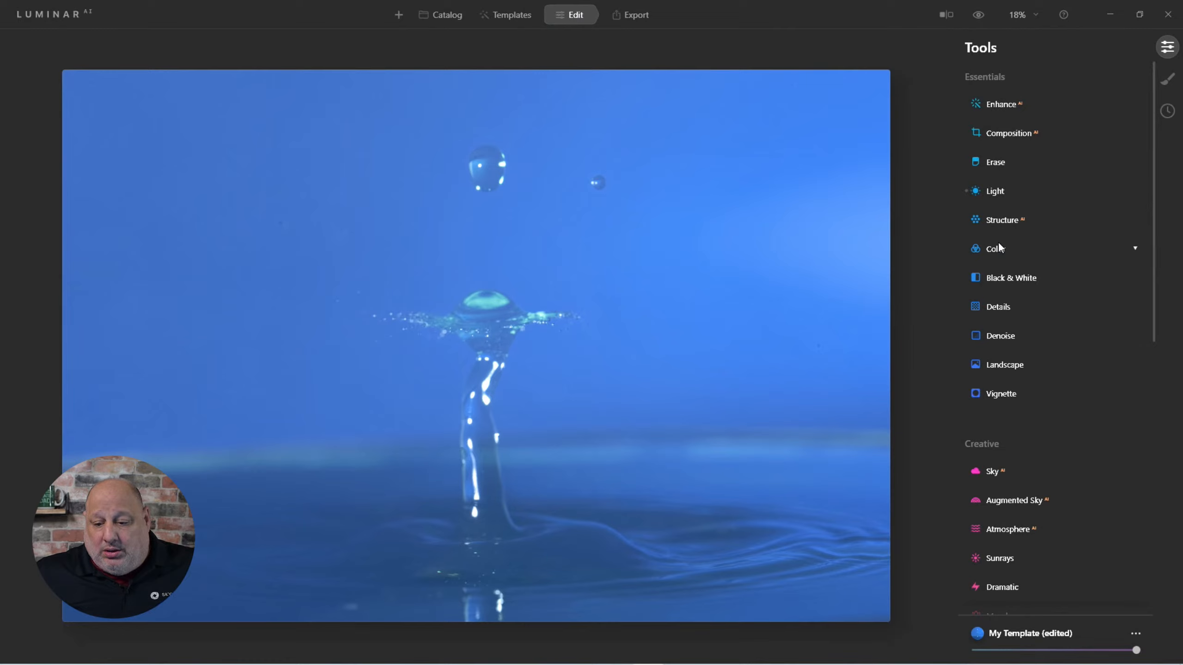
{"action": "left_click", "coordinate": [995, 191]}
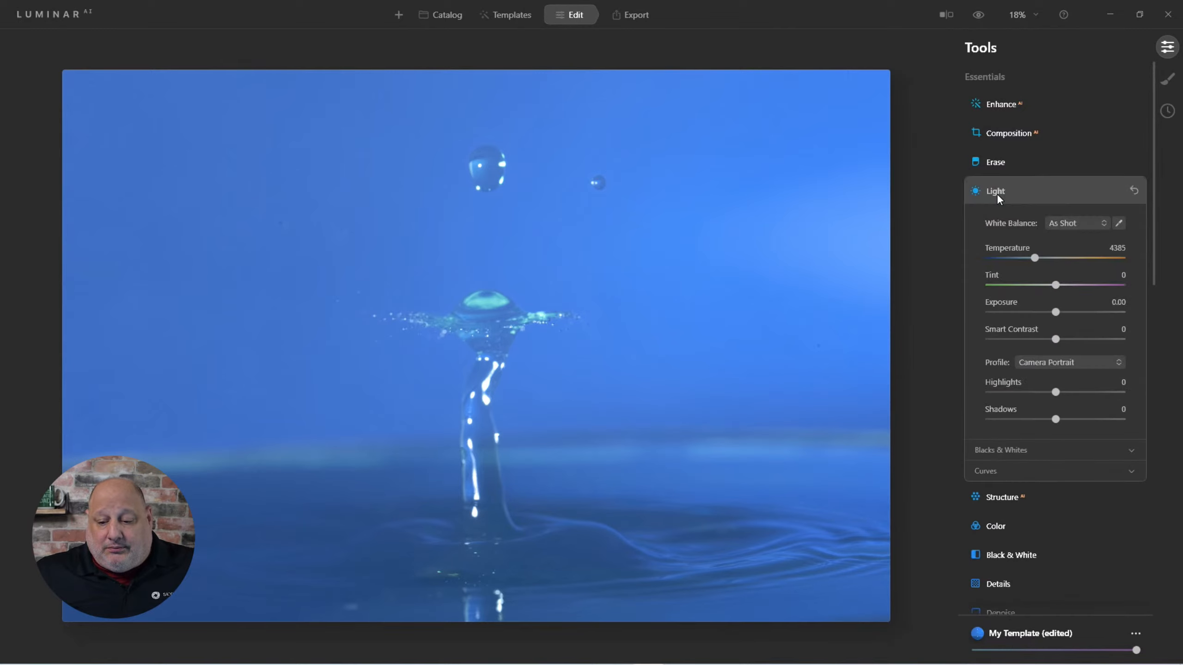
{"action": "left_click", "coordinate": [998, 469]}
{"action": "left_click", "coordinate": [1011, 451]}
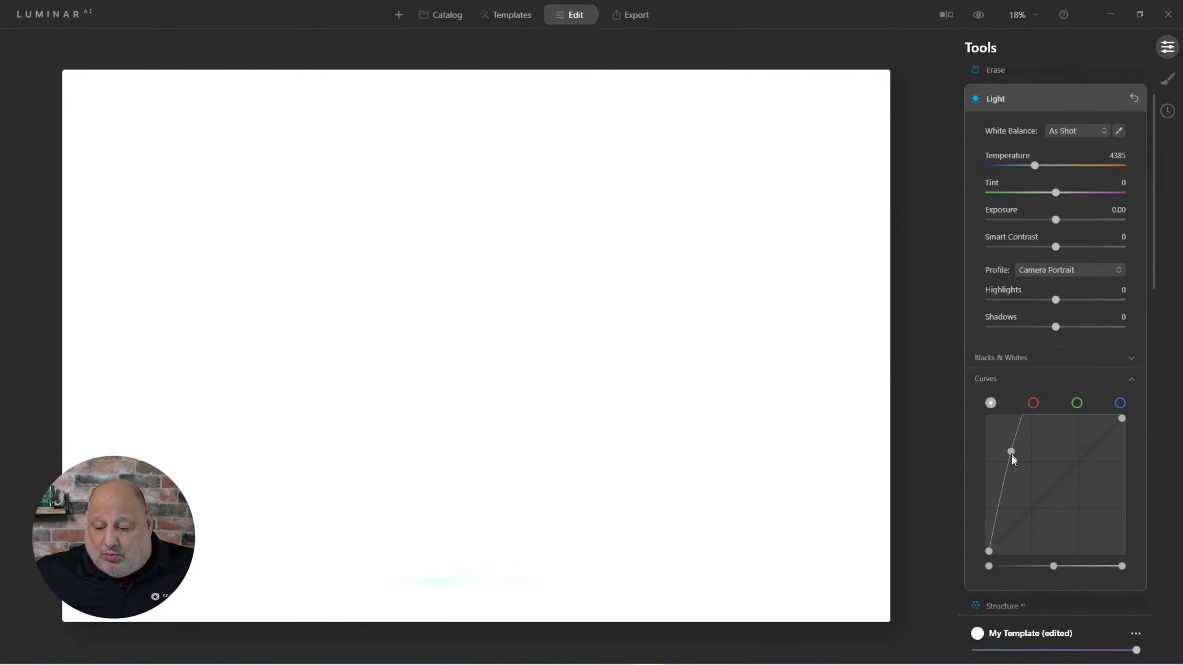
{"action": "double_click", "coordinate": [1011, 451]}
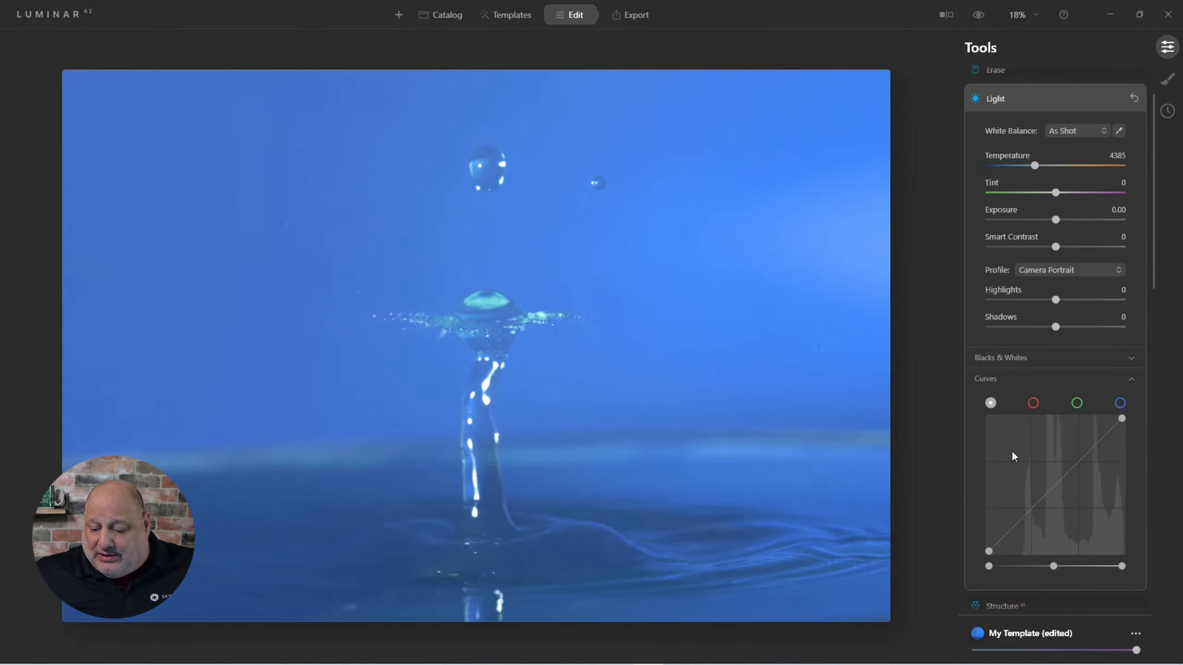
{"action": "left_click", "coordinate": [1016, 359]}
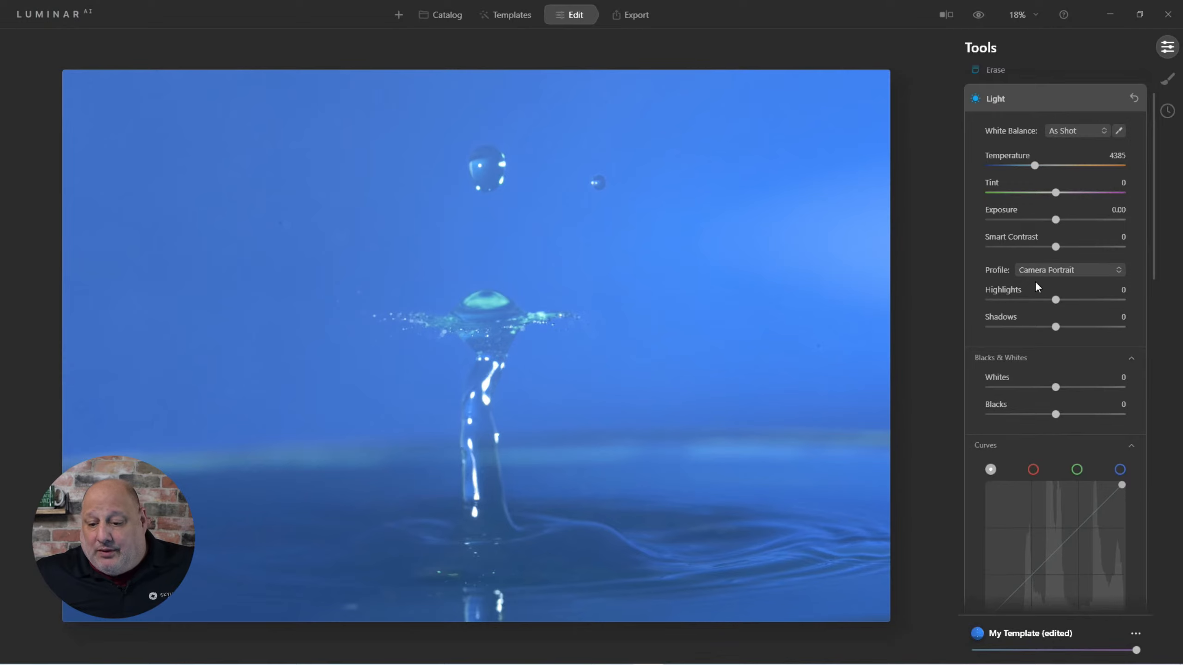
{"action": "scroll", "coordinate": [1034, 281], "scroll_direction": "up", "scroll_amount": 2}
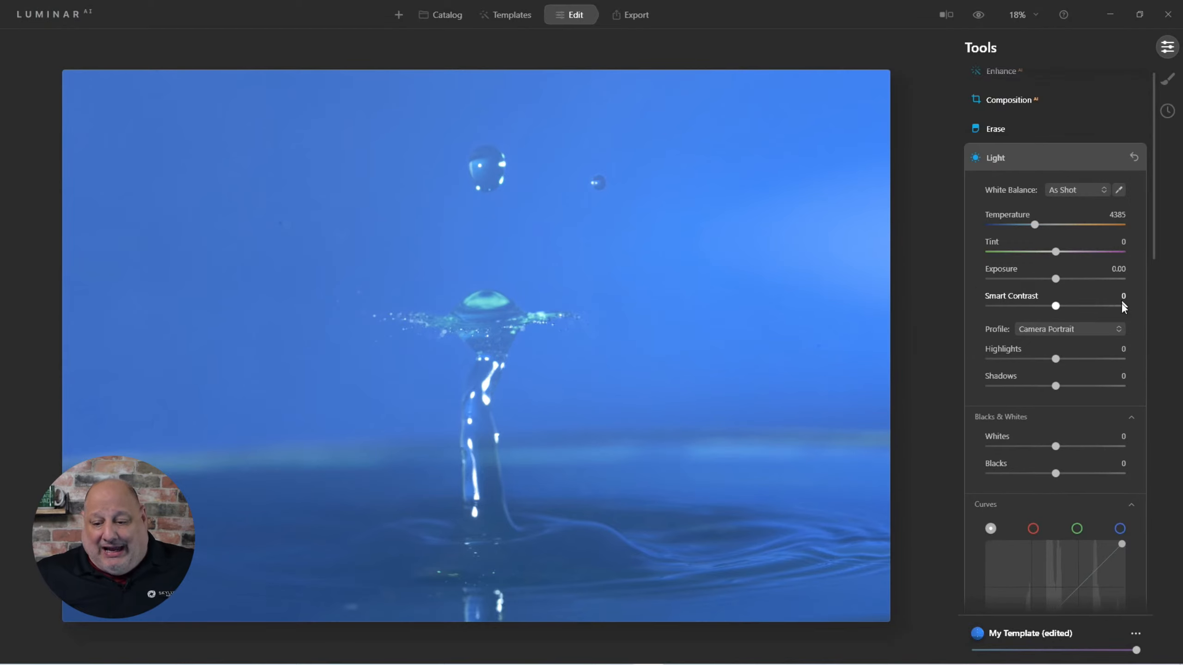
Try the Daylight, Tungsten and Fluorescent white balance presets in turn.
{"action": "left_click", "coordinate": [1100, 190]}
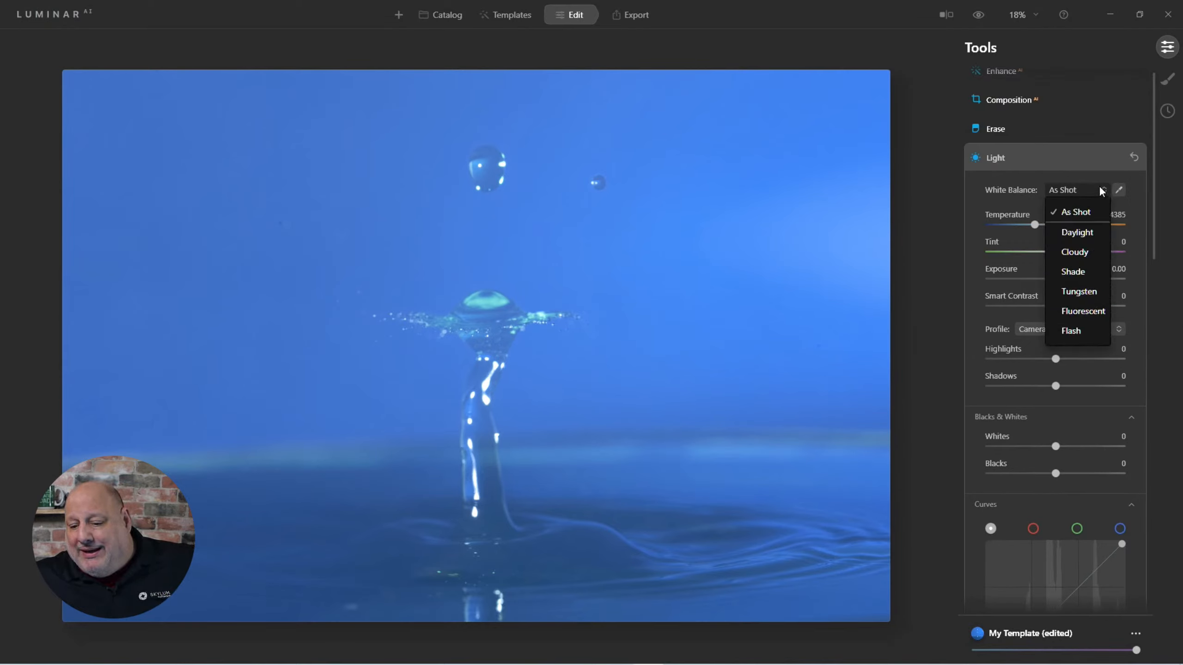
{"action": "left_click", "coordinate": [1079, 232]}
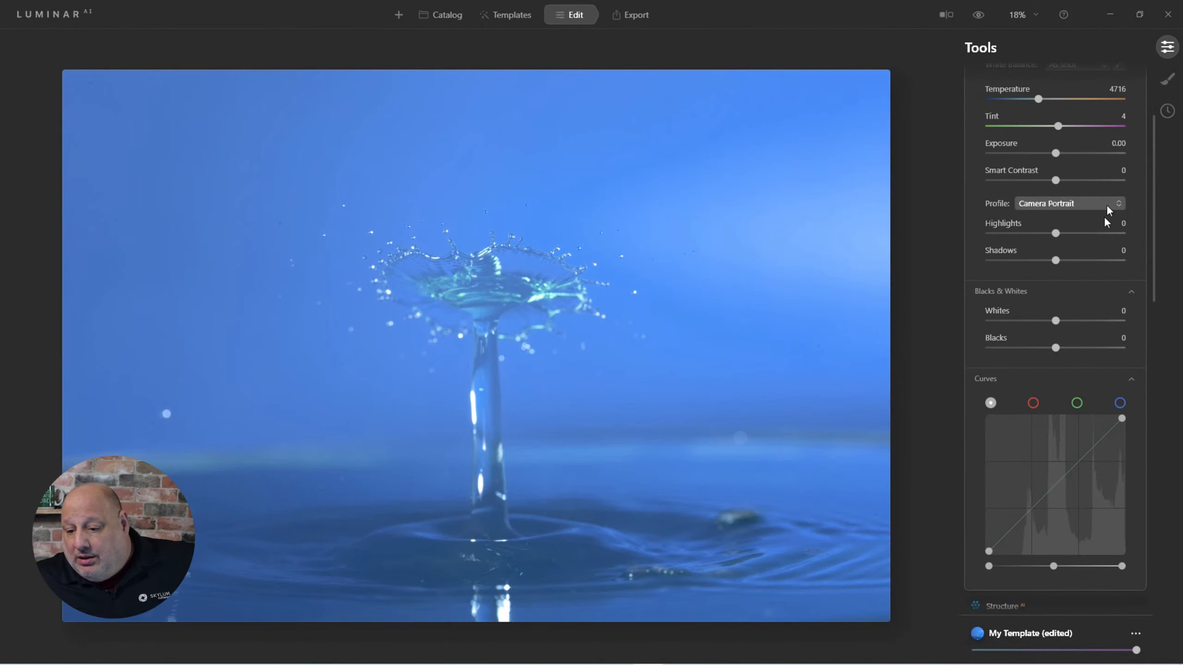
{"action": "scroll", "coordinate": [1058, 182], "scroll_direction": "up", "scroll_amount": 3}
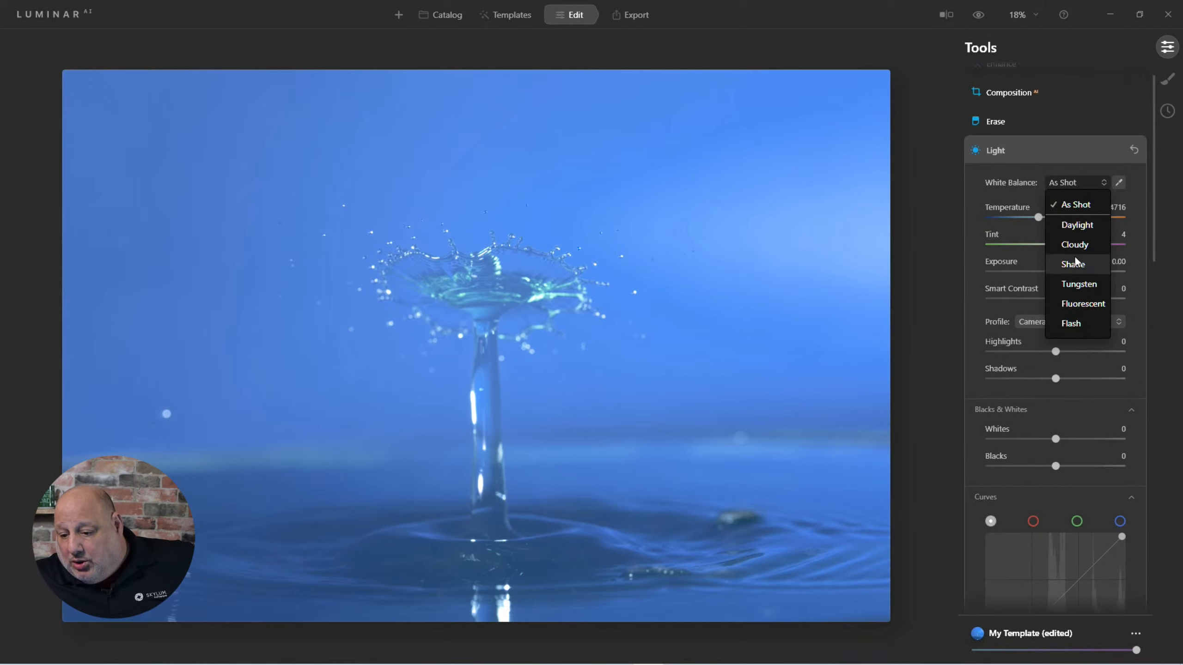
{"action": "left_click", "coordinate": [1076, 283]}
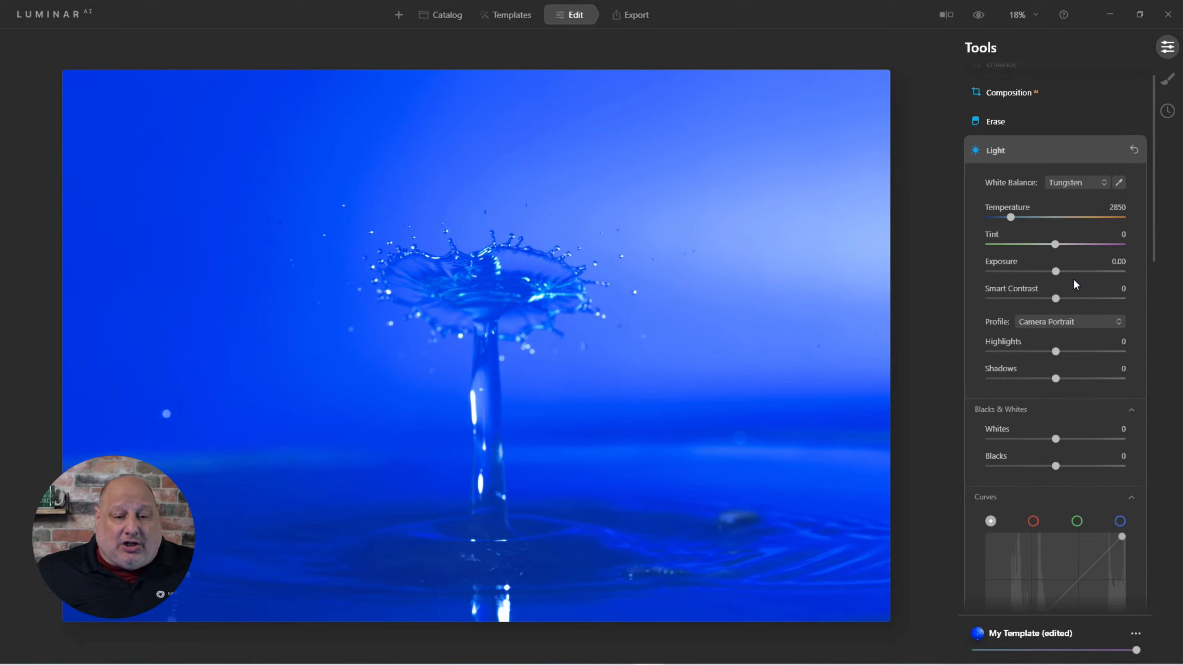
{"action": "left_click", "coordinate": [1078, 186]}
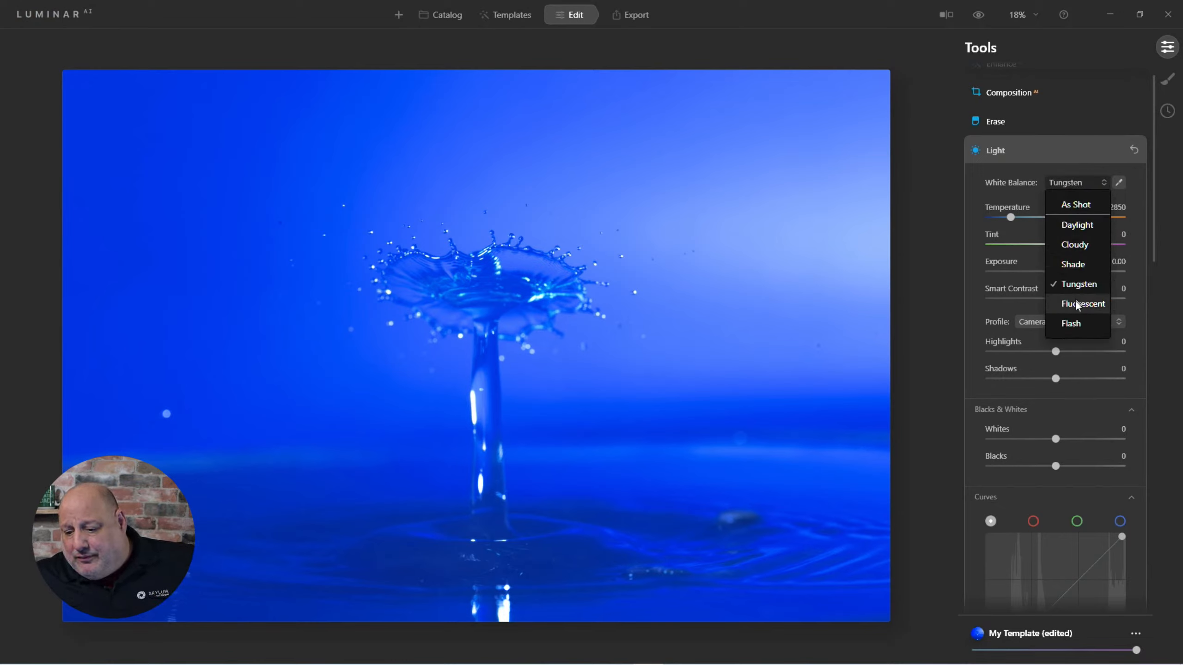
{"action": "left_click", "coordinate": [1075, 303]}
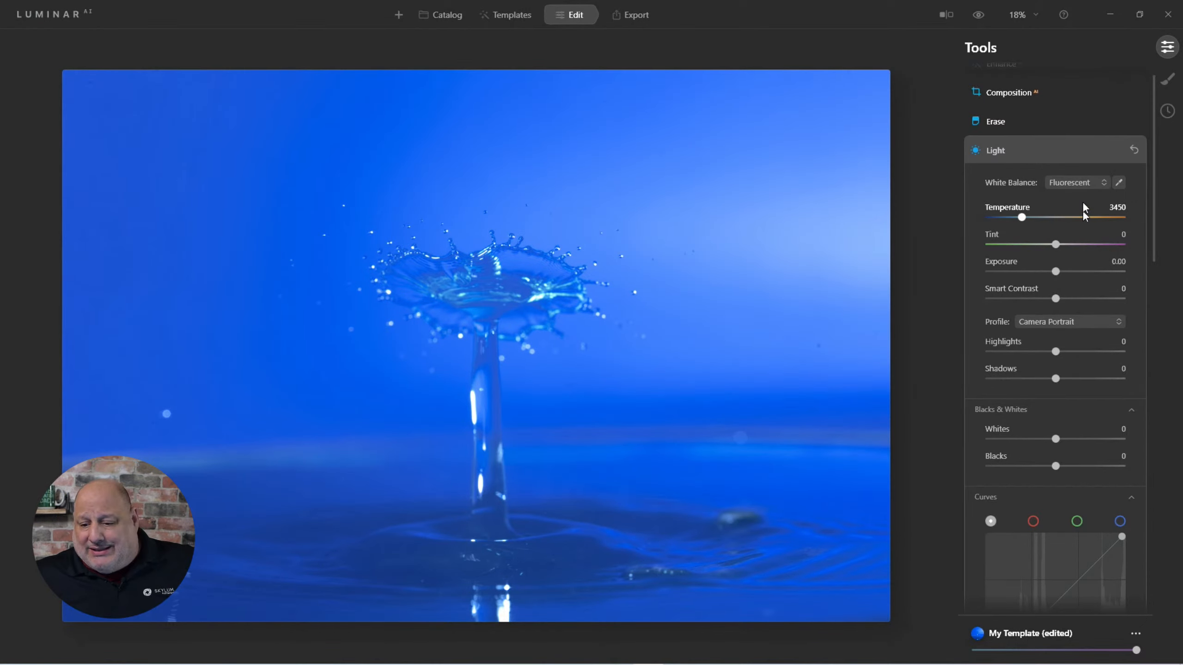
Set the splash photo's white balance to Flash and its camera profile to Camera Vivid.
{"action": "left_click", "coordinate": [1073, 182]}
{"action": "left_click", "coordinate": [1074, 321]}
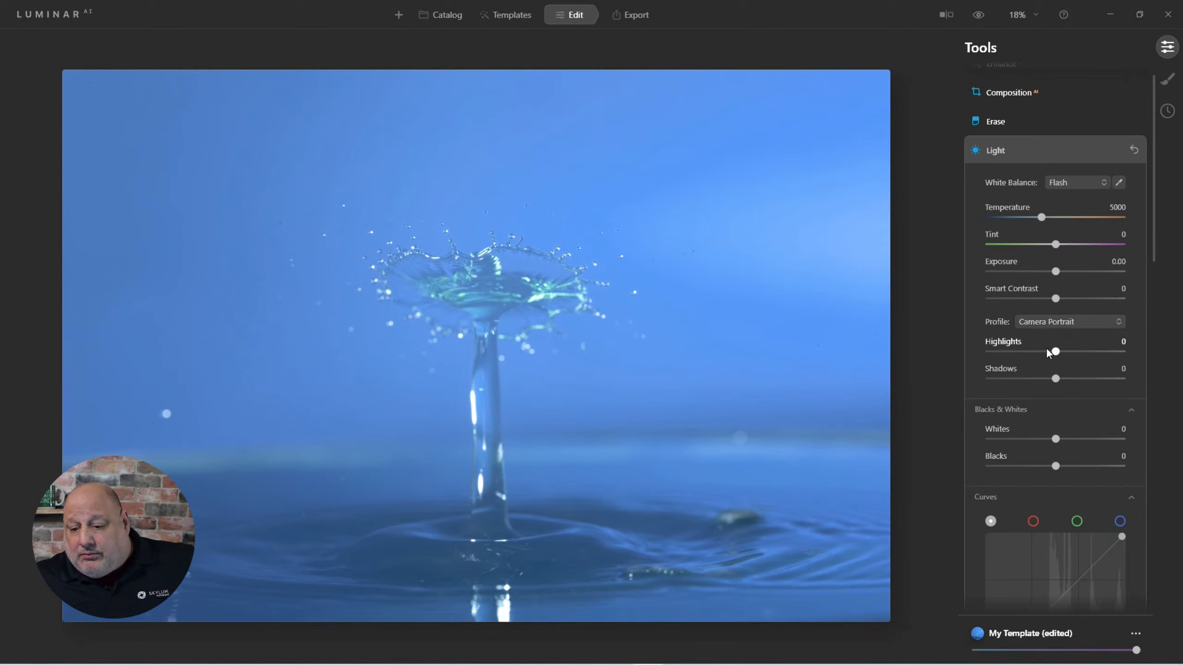
{"action": "left_click", "coordinate": [1060, 326]}
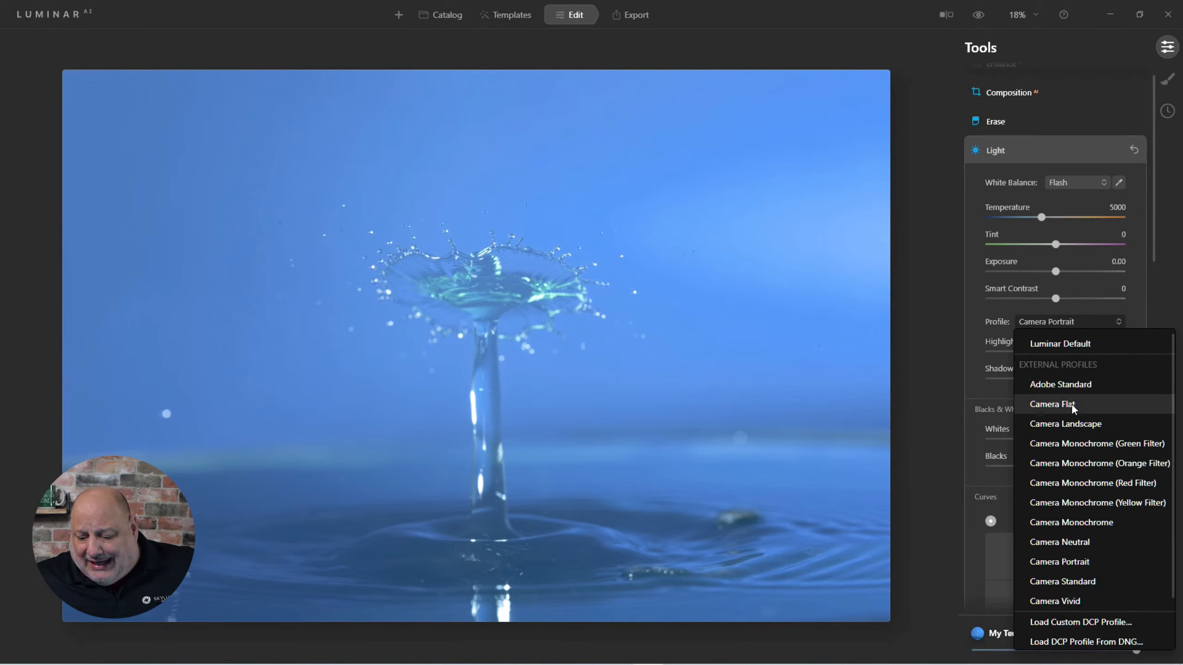
{"action": "left_click", "coordinate": [1069, 594]}
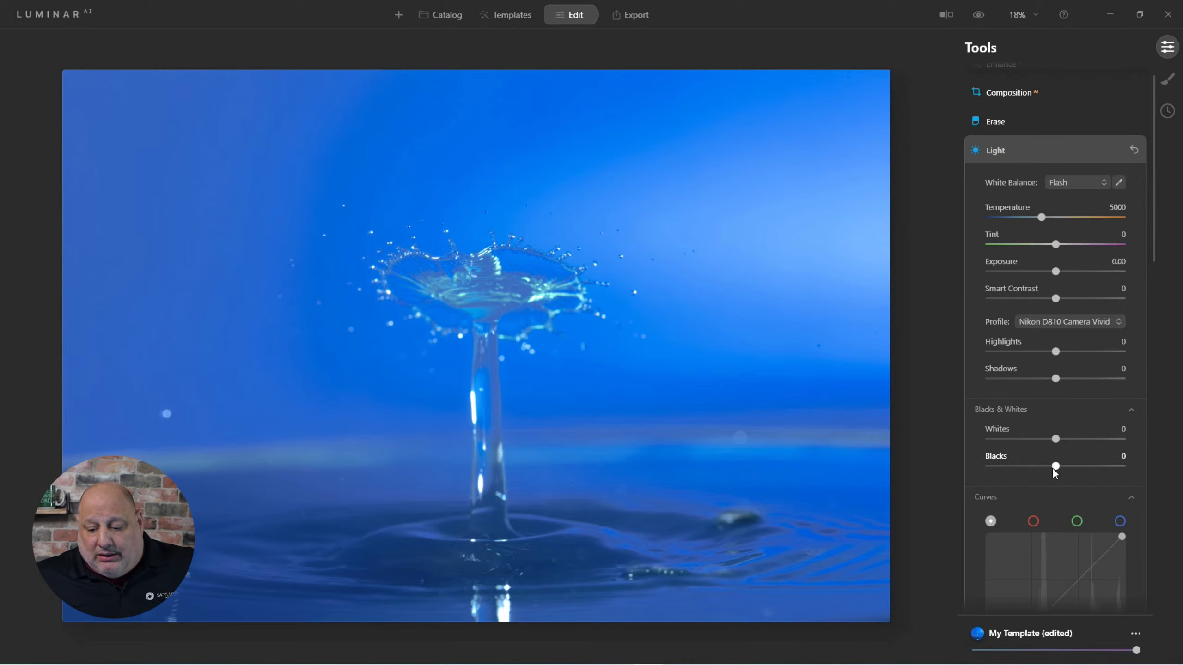
Set Blacks to -72, Whites to 24, Shadows to 14 and Smart Contrast to 37 for the splash photo.
{"action": "left_click_drag", "start_coordinate": [1053, 468], "coordinate": [1004, 472]}
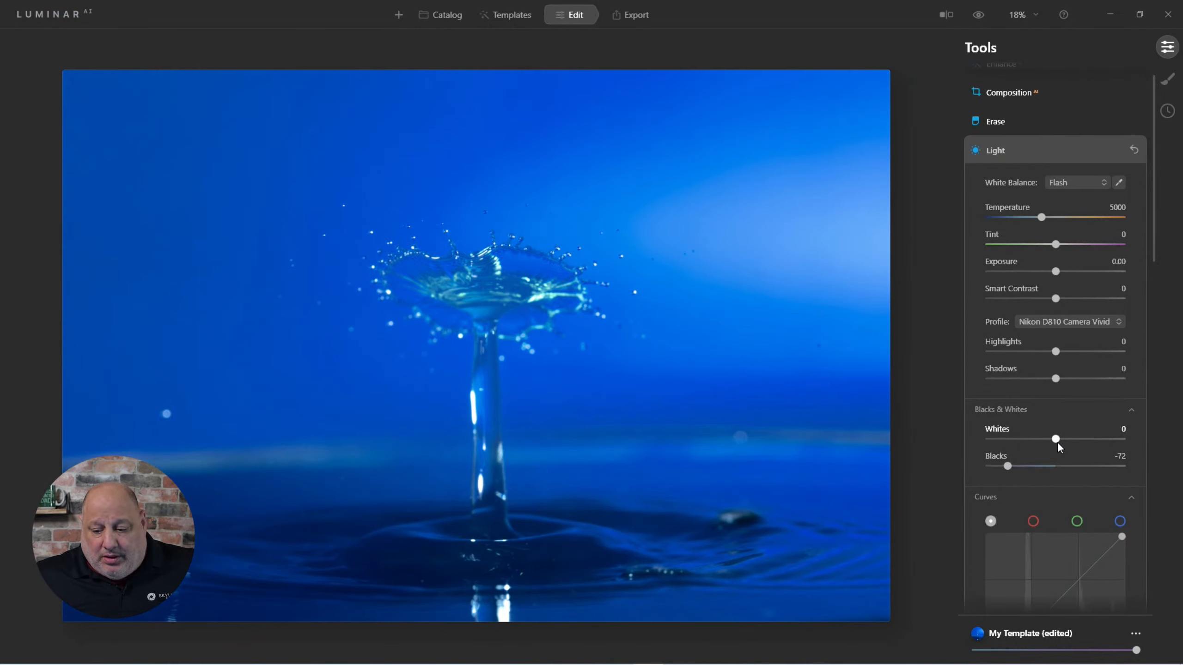
{"action": "left_click_drag", "start_coordinate": [1056, 440], "coordinate": [1074, 443]}
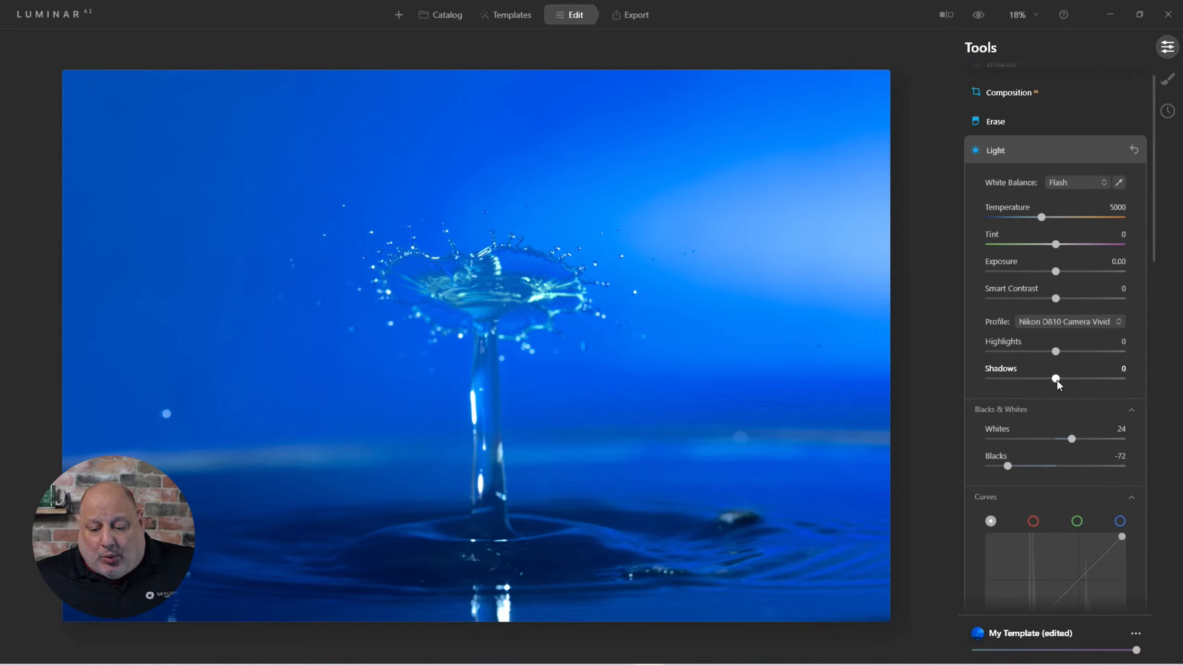
{"action": "mouse_move", "coordinate": [1058, 381]}
{"action": "left_mouse_down"}
{"action": "mouse_move", "coordinate": [1026, 383]}
{"action": "mouse_move", "coordinate": [1072, 379]}
{"action": "left_mouse_up"}
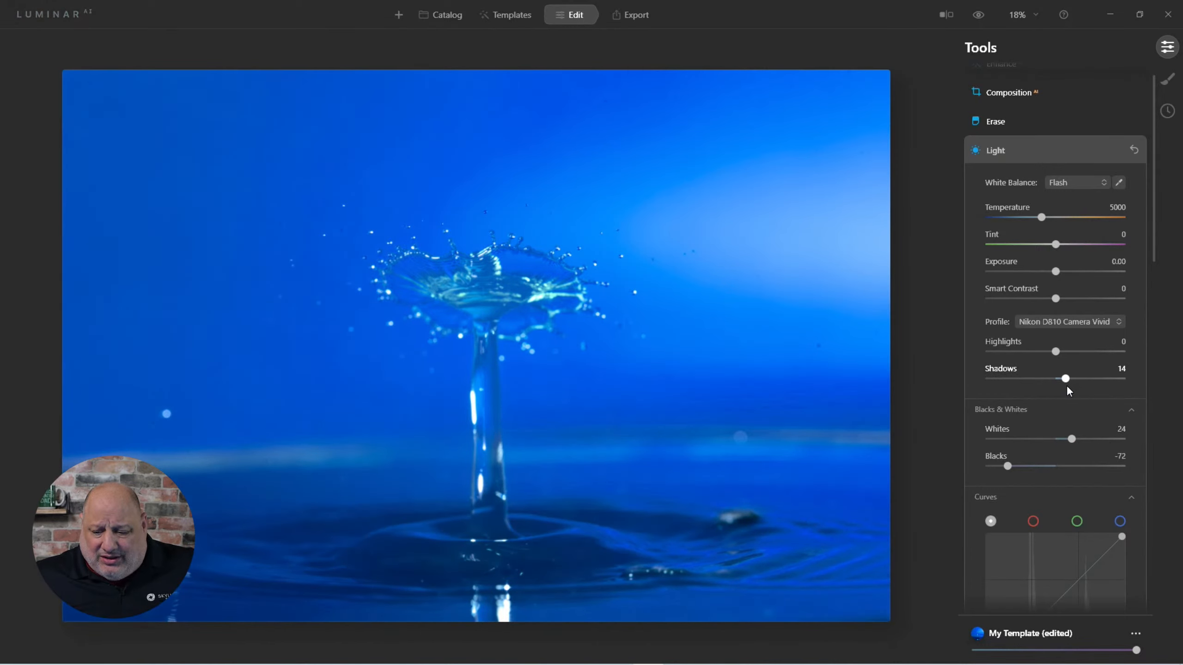
{"action": "left_click_drag", "start_coordinate": [1056, 299], "coordinate": [1080, 311]}
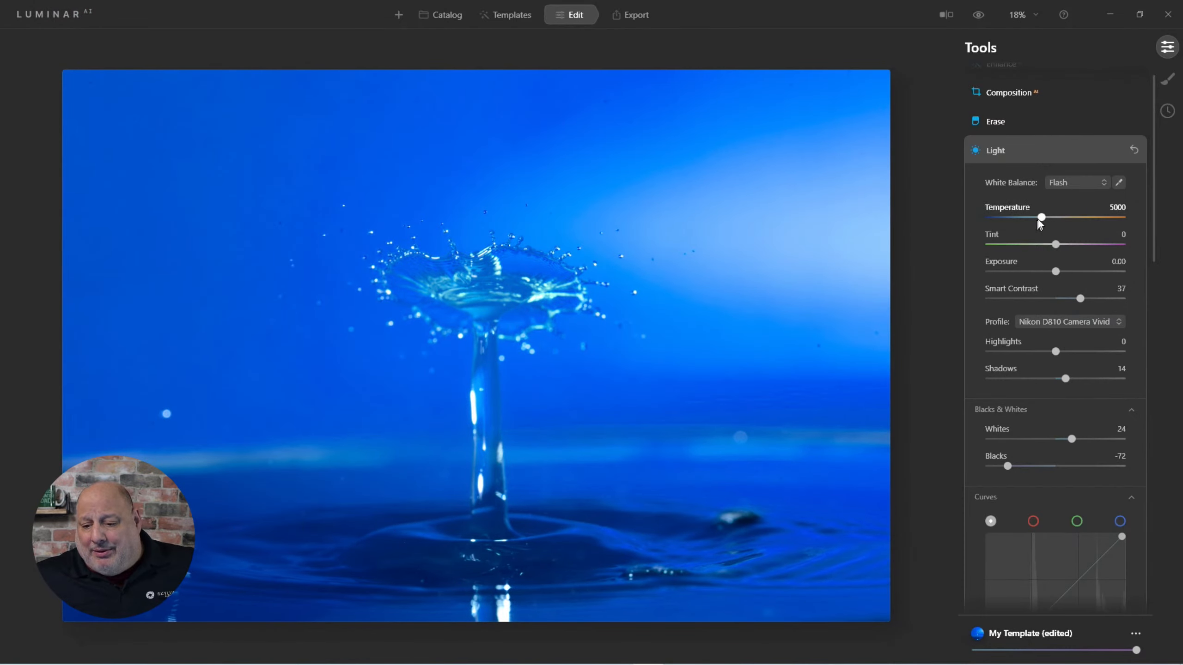
Cool the splash photo to a Temperature of 4503 and compare it with its unedited version.
{"action": "left_click_drag", "start_coordinate": [1041, 218], "coordinate": [1037, 220]}
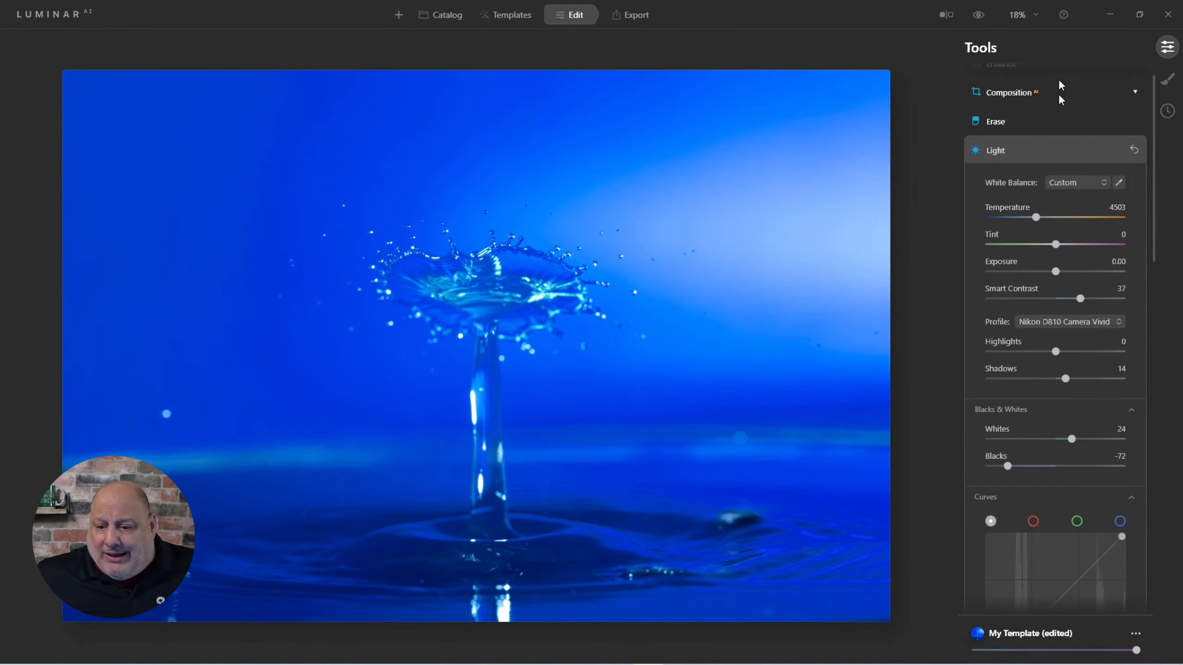
{"action": "left_click", "coordinate": [986, 17]}
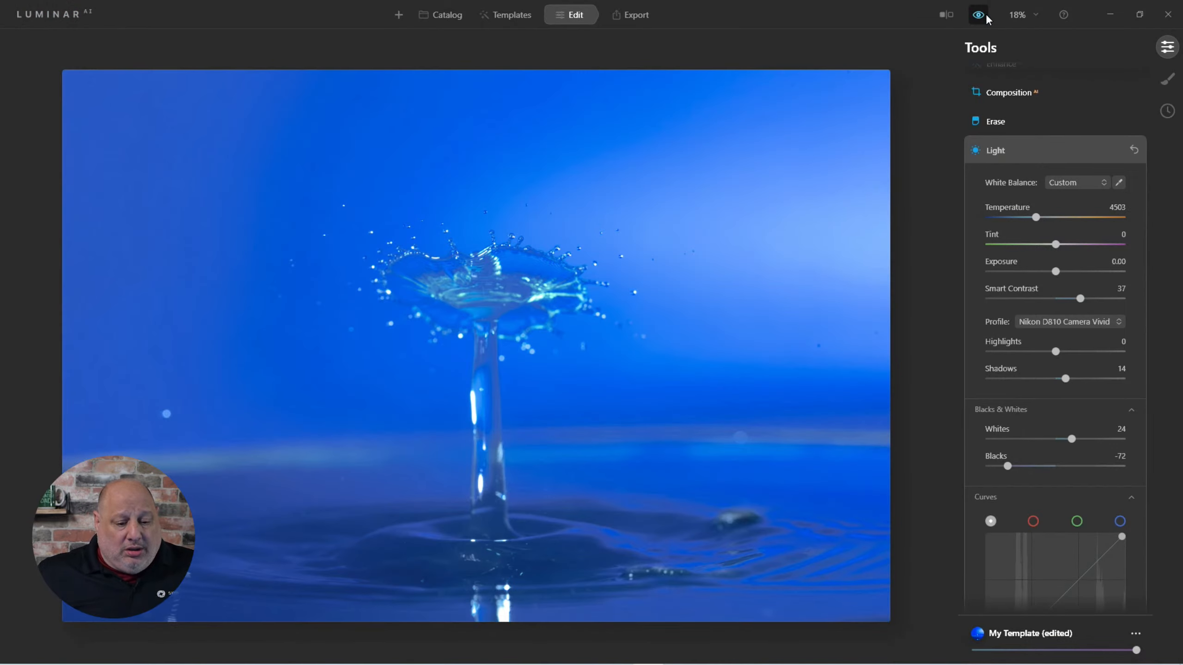
{"action": "left_click", "coordinate": [987, 17]}
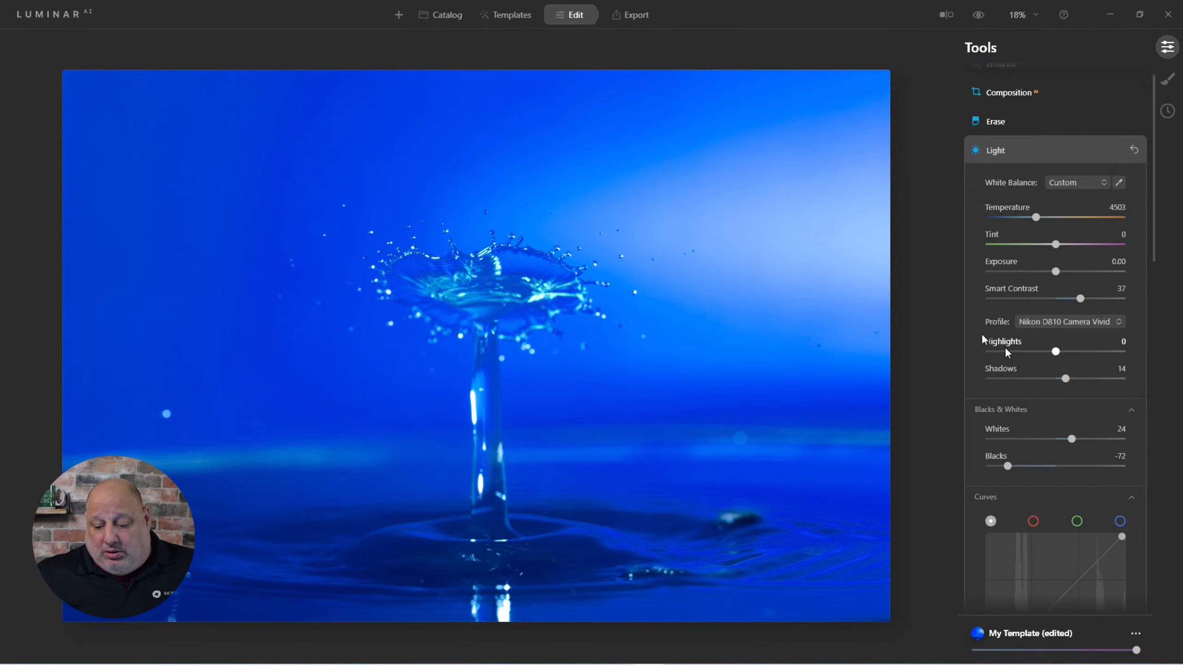
Raise Accent AI to 35 in the Enhance AI tool and close that tool.
{"action": "scroll", "coordinate": [1057, 360], "scroll_direction": "down", "scroll_amount": 2}
{"action": "scroll", "coordinate": [1056, 360], "scroll_direction": "up", "scroll_amount": 3}
{"action": "scroll", "coordinate": [1057, 357], "scroll_direction": "up", "scroll_amount": 1}
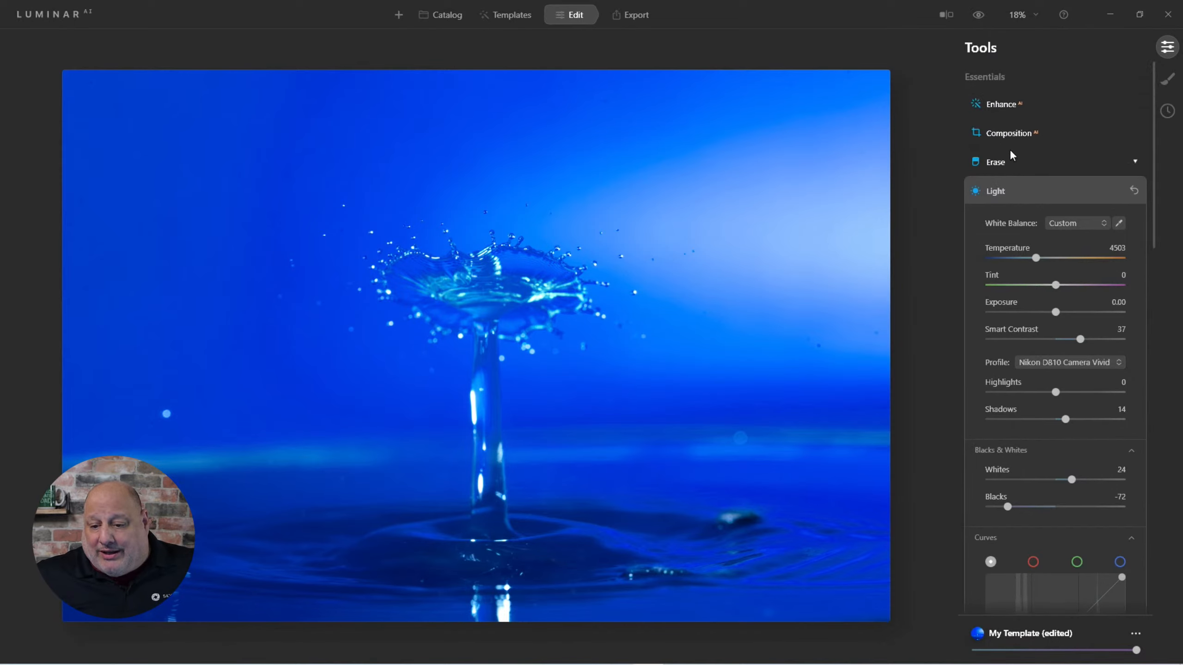
{"action": "left_click", "coordinate": [1004, 104]}
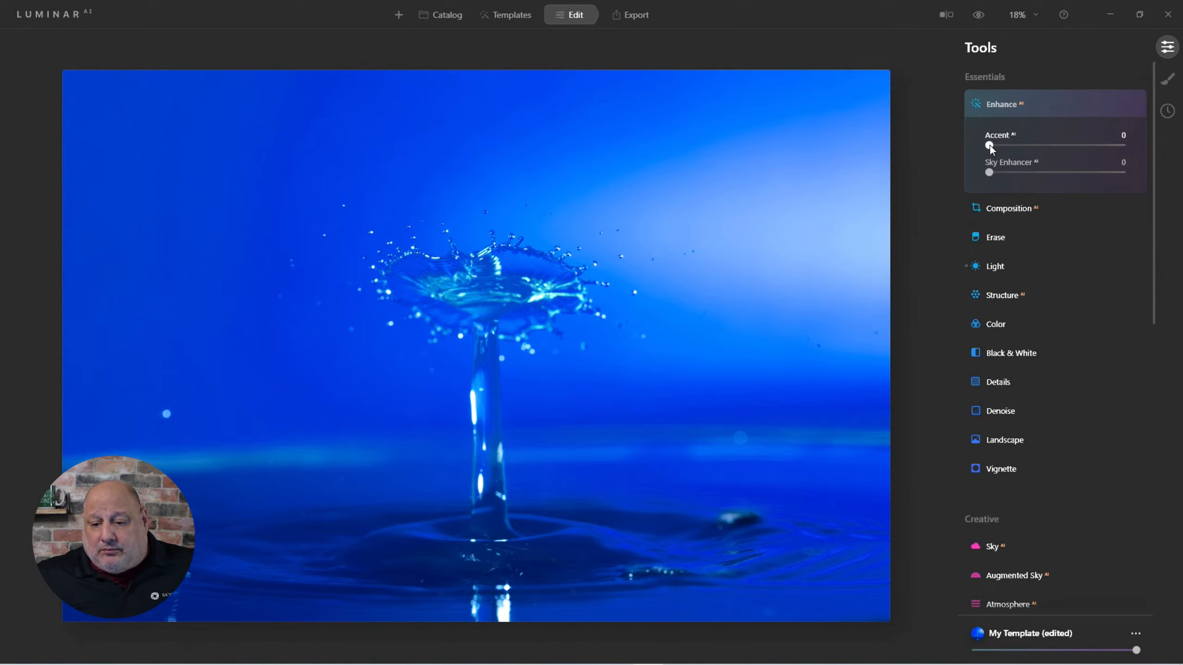
{"action": "left_click_drag", "start_coordinate": [989, 146], "coordinate": [1027, 148]}
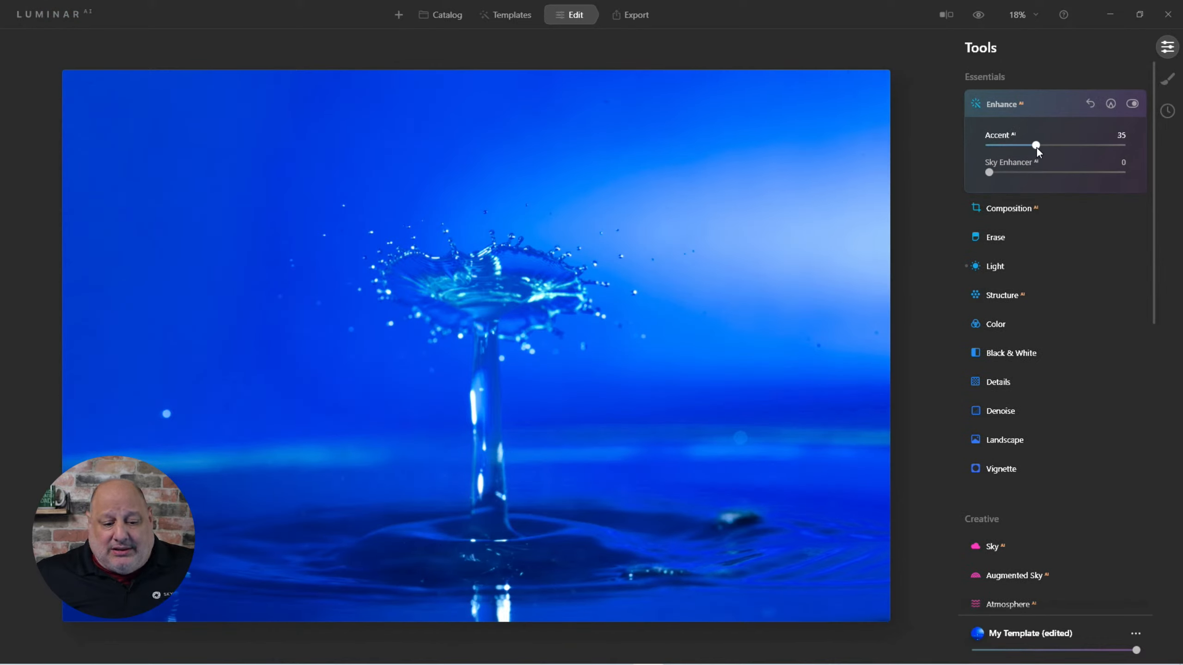
{"action": "left_click", "coordinate": [1016, 108]}
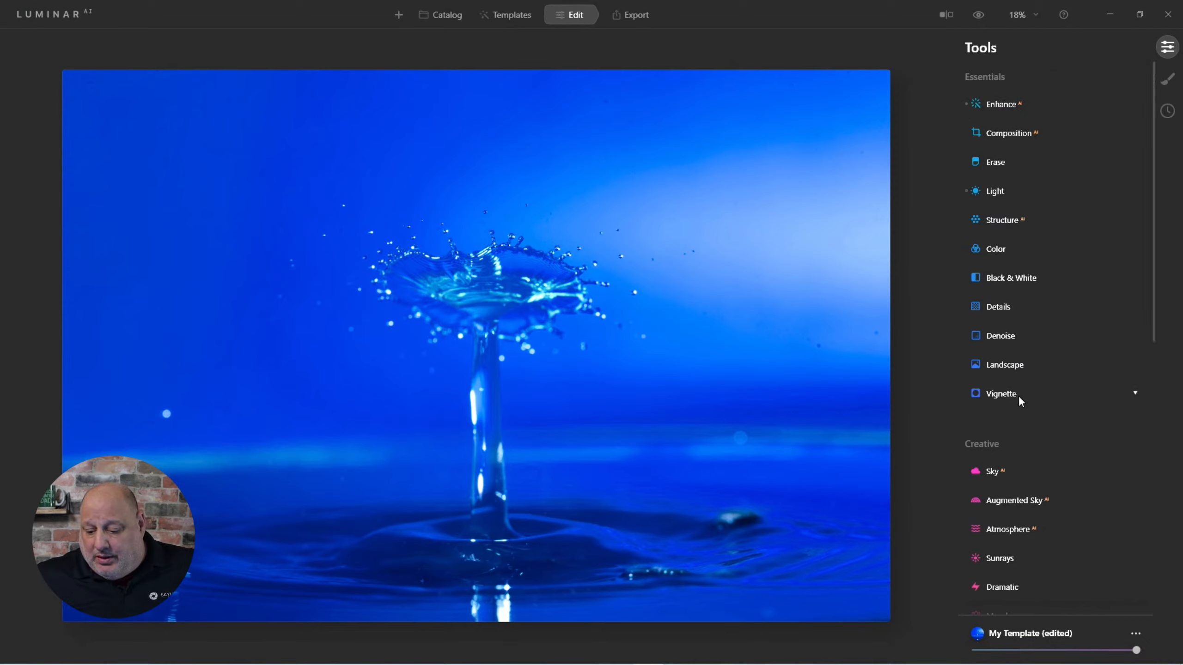
Set the Structure AI amount to 95 and compare the splash photo with its unedited version.
{"action": "scroll", "coordinate": [1019, 396], "scroll_direction": "down", "scroll_amount": 2}
{"action": "scroll", "coordinate": [1019, 394], "scroll_direction": "down", "scroll_amount": 1}
{"action": "scroll", "coordinate": [1019, 394], "scroll_direction": "up", "scroll_amount": 3}
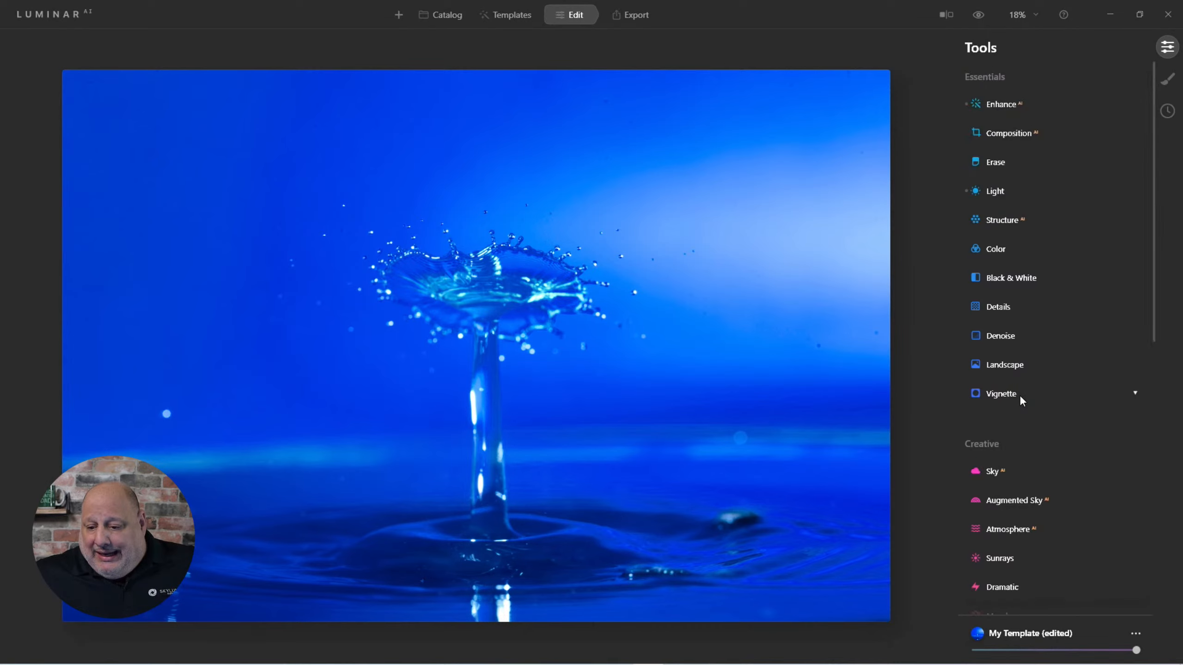
{"action": "scroll", "coordinate": [1019, 394], "scroll_direction": "up", "scroll_amount": 2}
{"action": "left_click", "coordinate": [998, 220]}
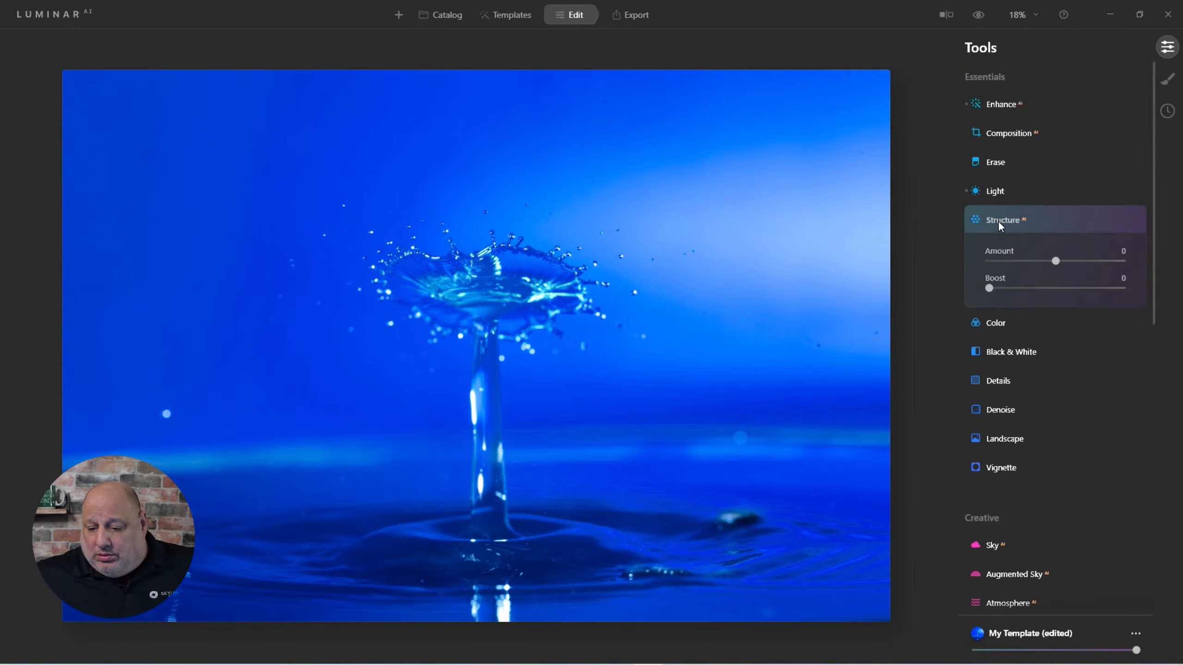
{"action": "left_click_drag", "start_coordinate": [1056, 260], "coordinate": [1083, 264]}
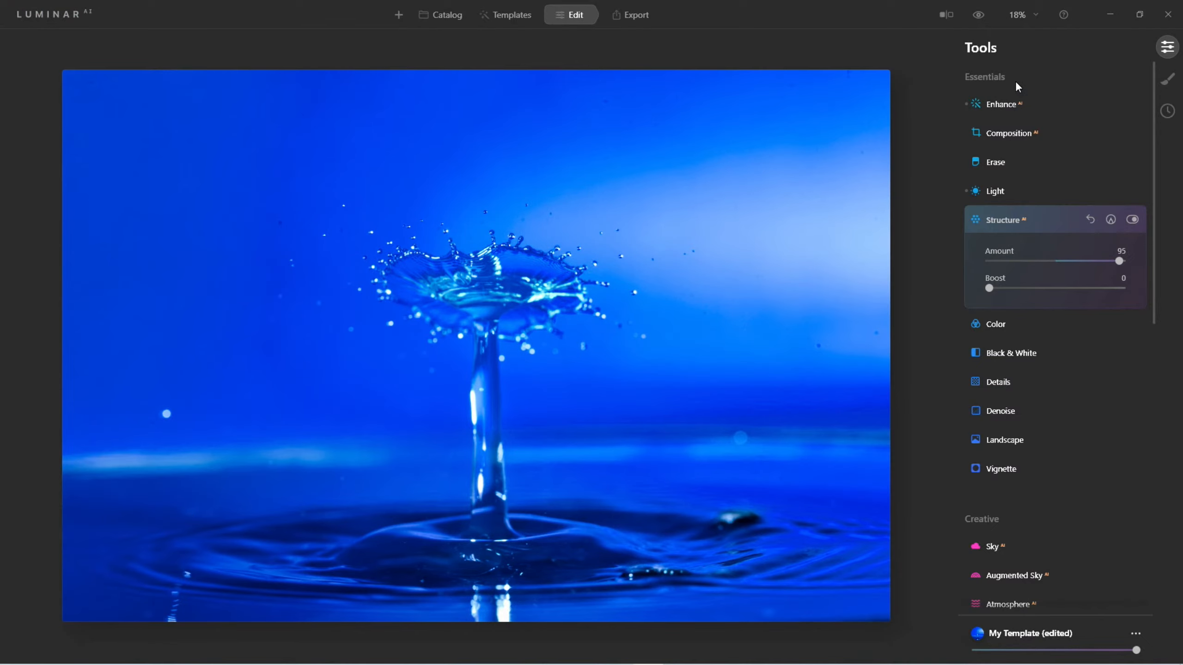
{"action": "left_click", "coordinate": [978, 17]}
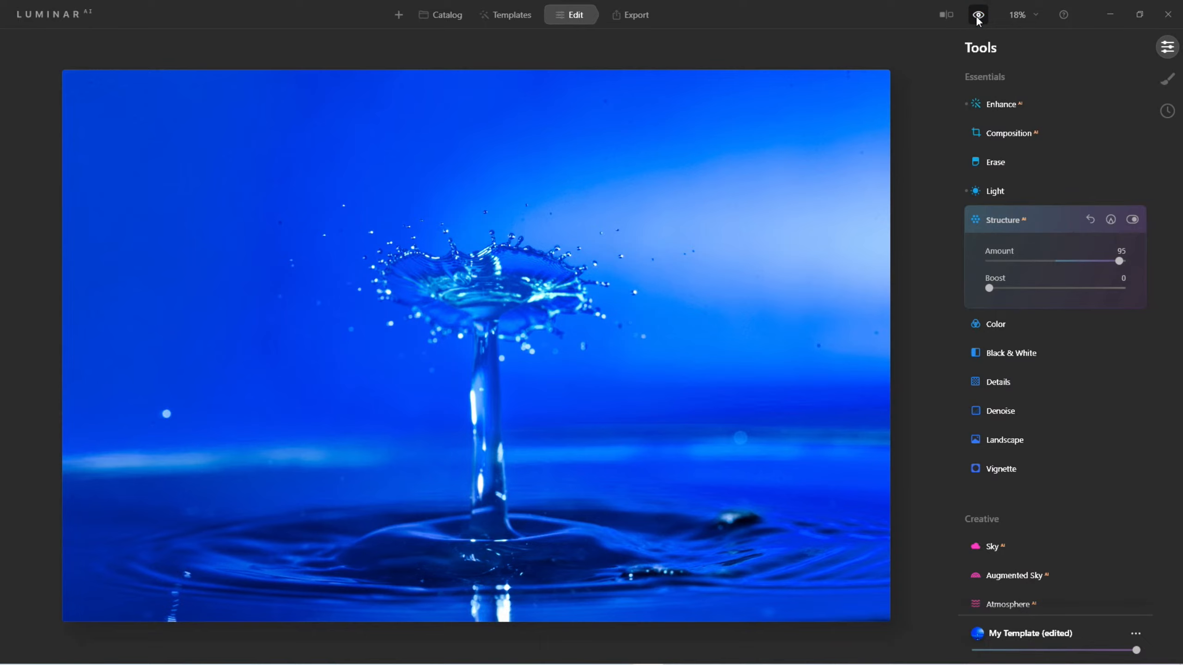
Check the Structure AI result by switching between the splash photo's unedited and edited versions again.
{"action": "left_click", "coordinate": [978, 16]}
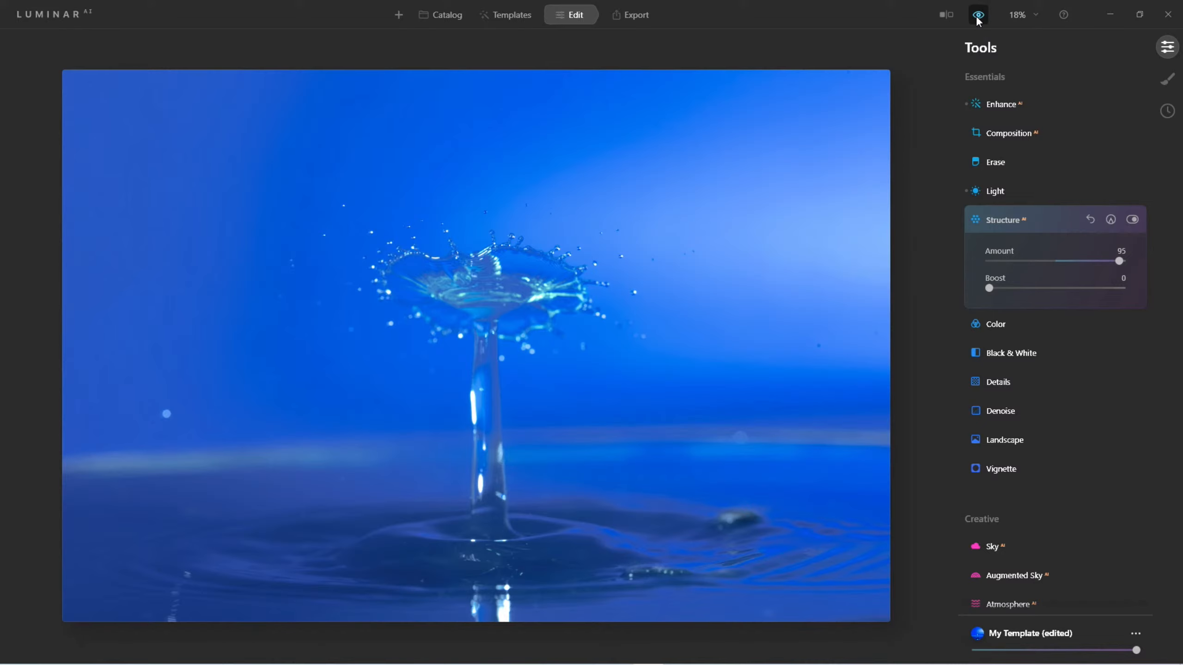
{"action": "left_click", "coordinate": [978, 15]}
{"action": "left_click", "coordinate": [978, 15]}
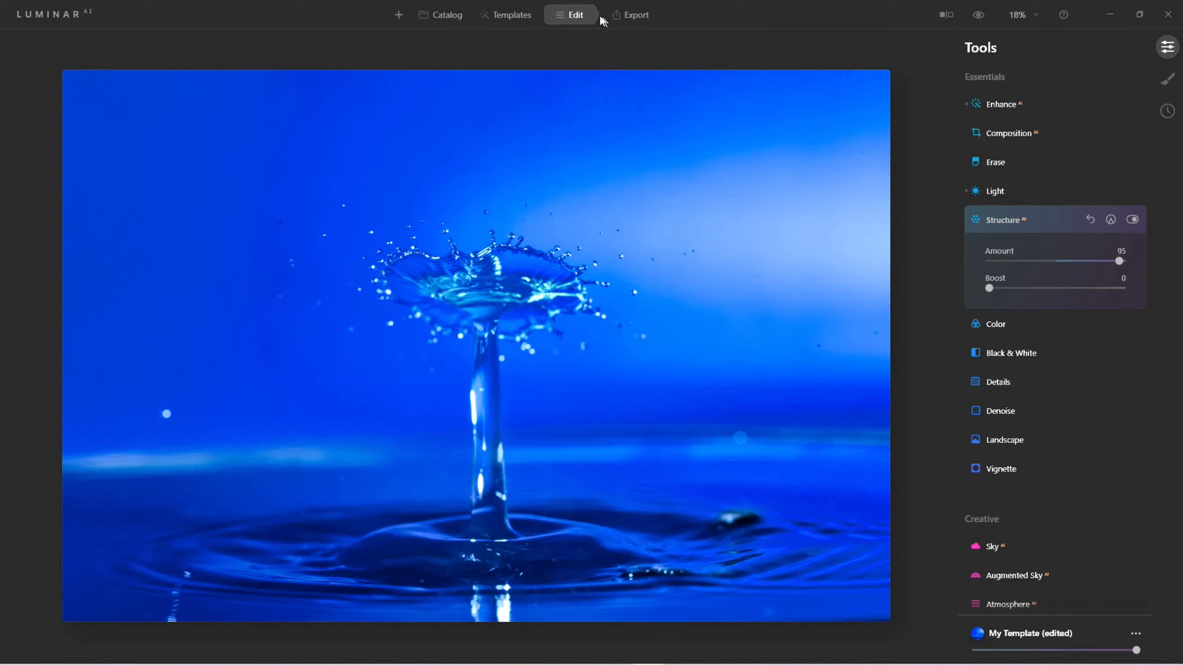
Apply the Dark & Rich edit 2 template from My Templates and compare the result with the unedited photo.
{"action": "left_click", "coordinate": [519, 15]}
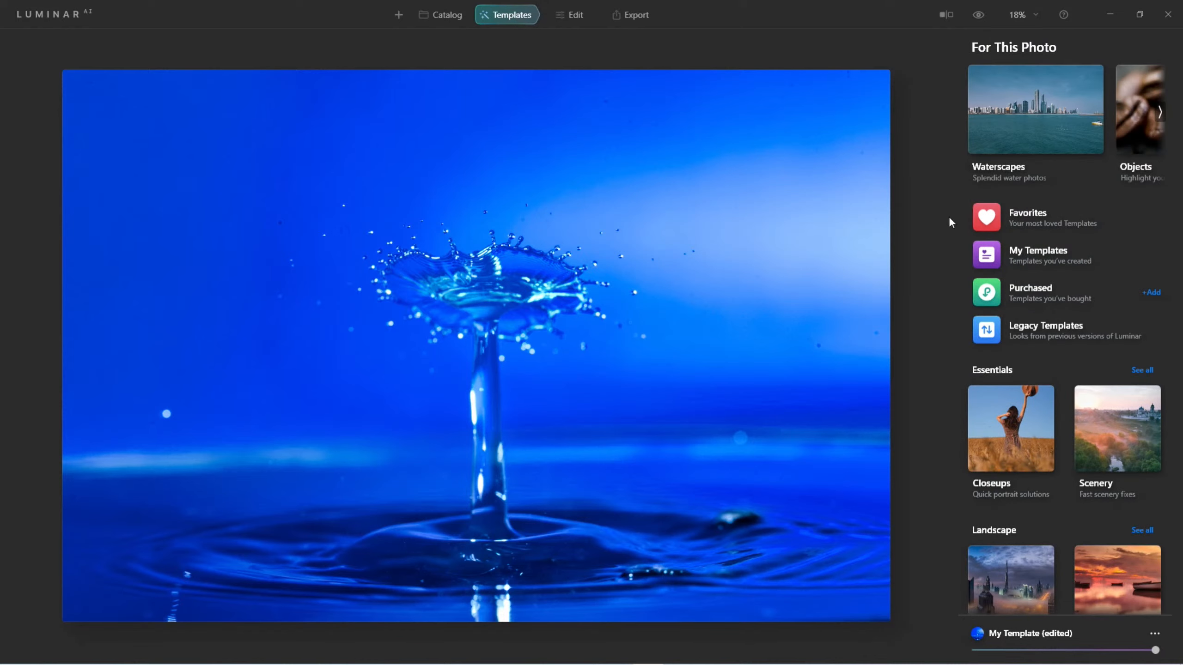
{"action": "left_click", "coordinate": [1030, 254]}
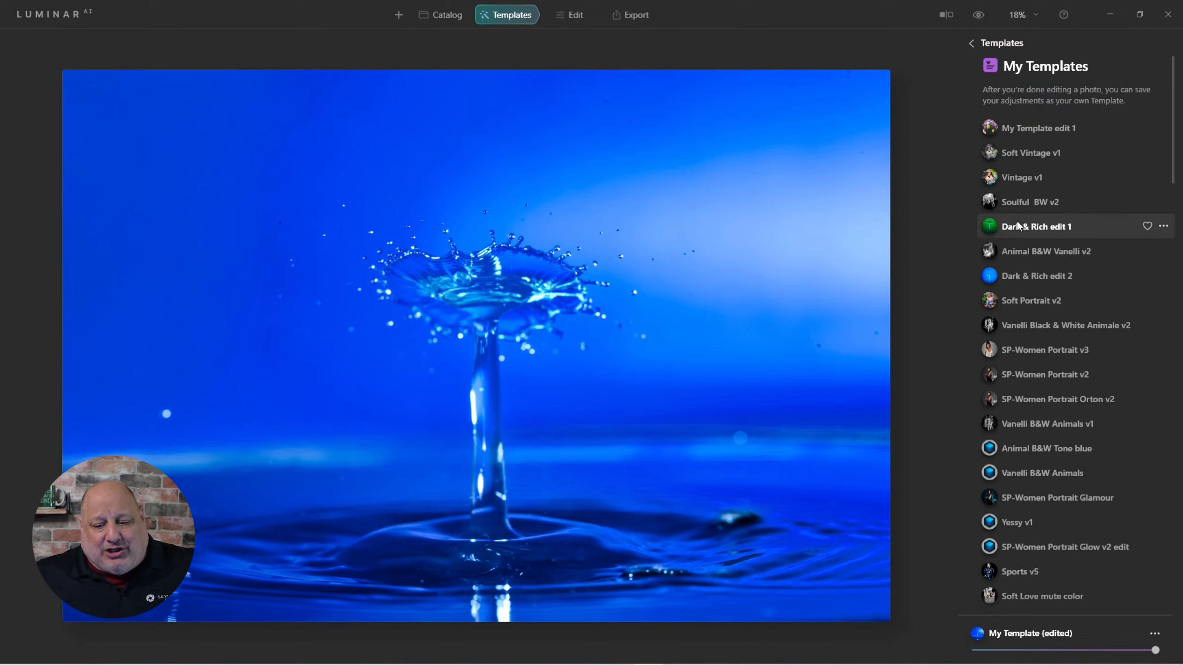
{"action": "left_click", "coordinate": [1018, 276]}
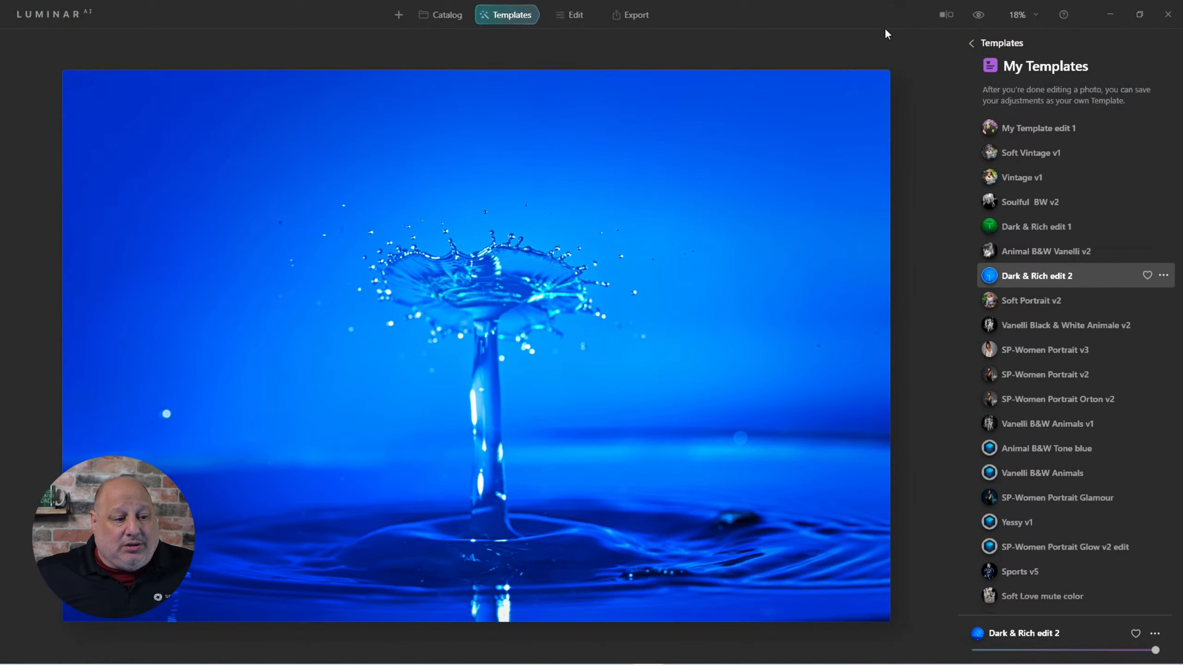
{"action": "left_click", "coordinate": [979, 15]}
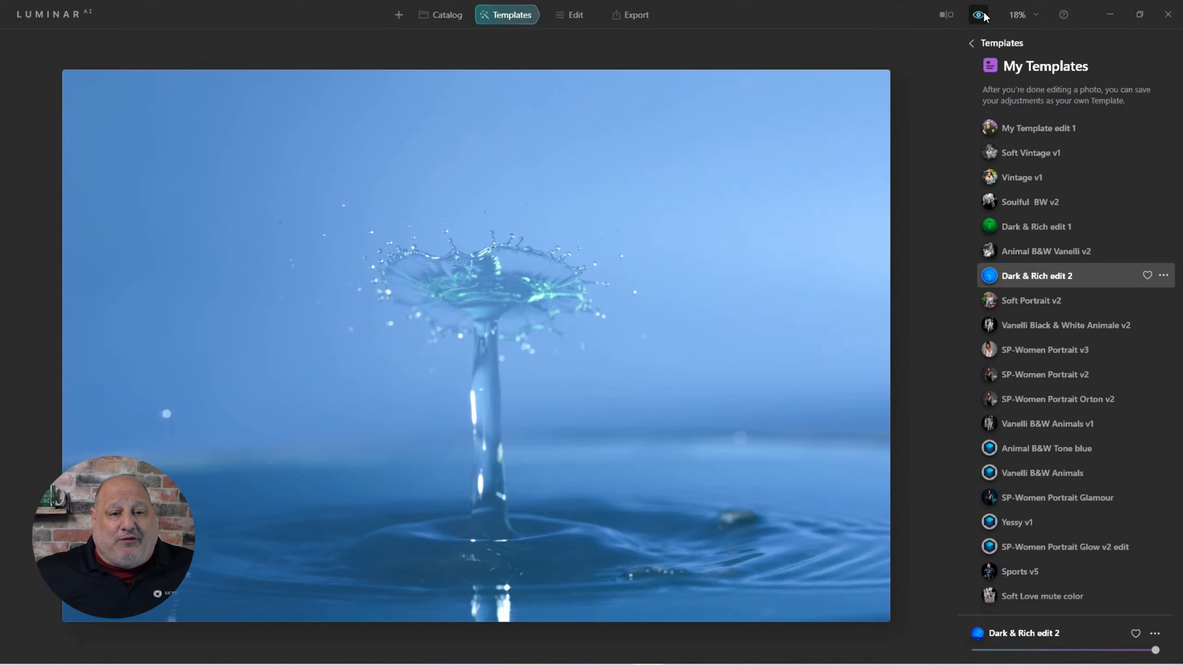
{"action": "left_click", "coordinate": [980, 15]}
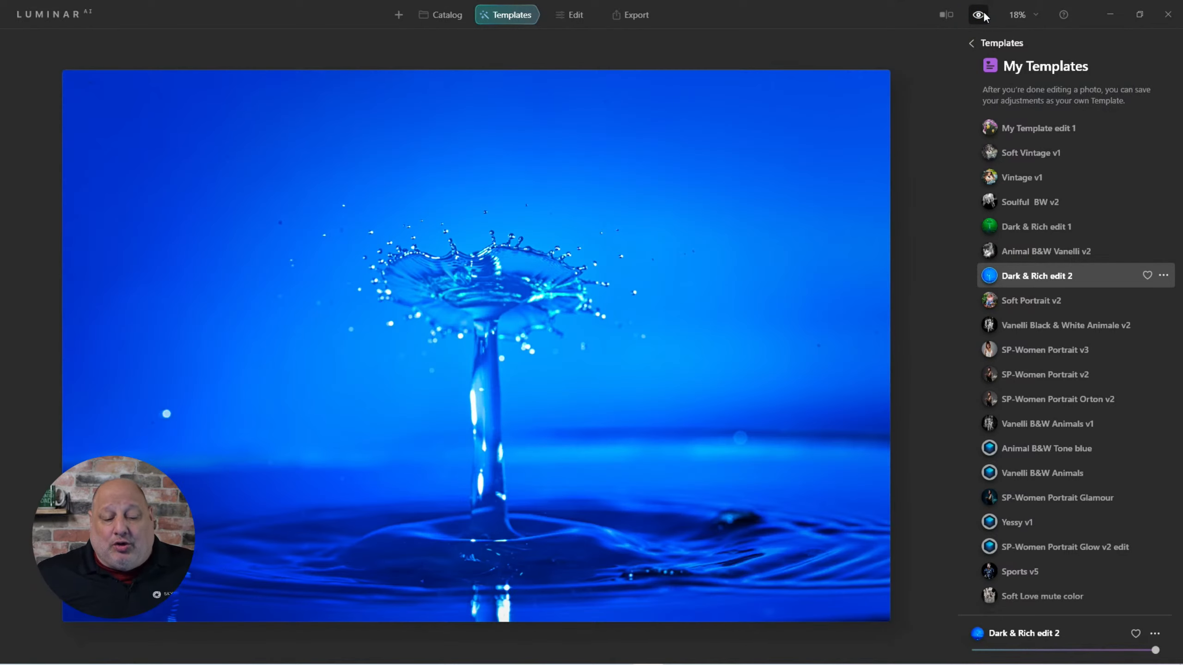
Raise Sky Enhancer AI to 95 in the Enhance AI tool and close that tool.
{"action": "left_click", "coordinate": [583, 14]}
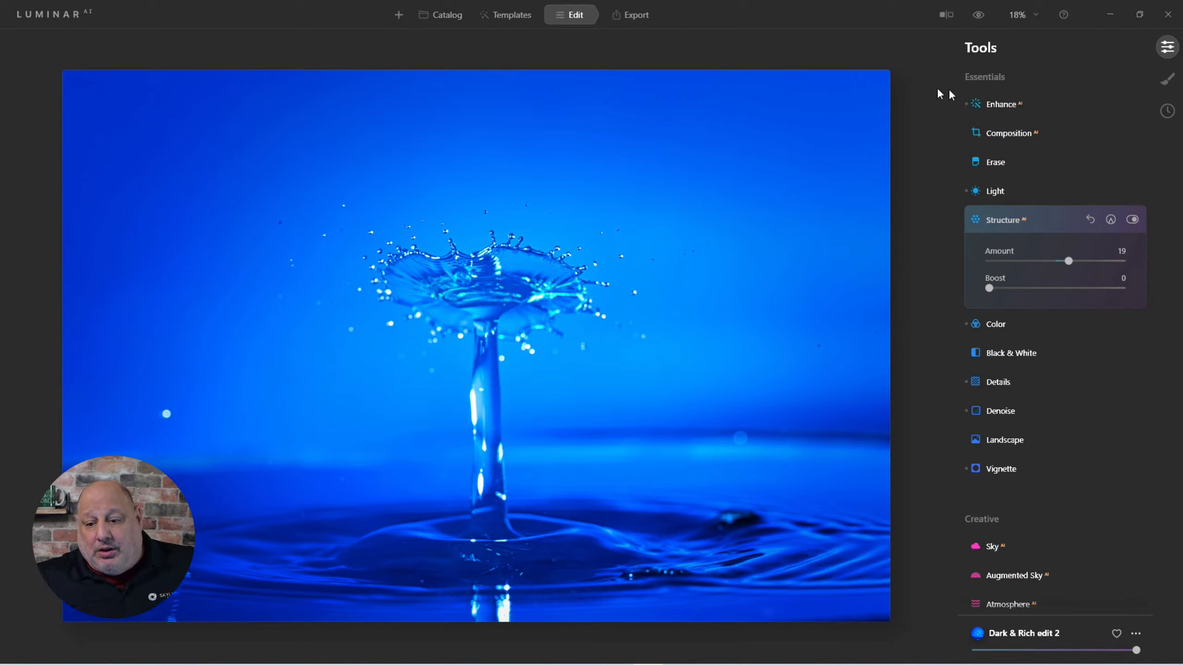
{"action": "left_click", "coordinate": [995, 103]}
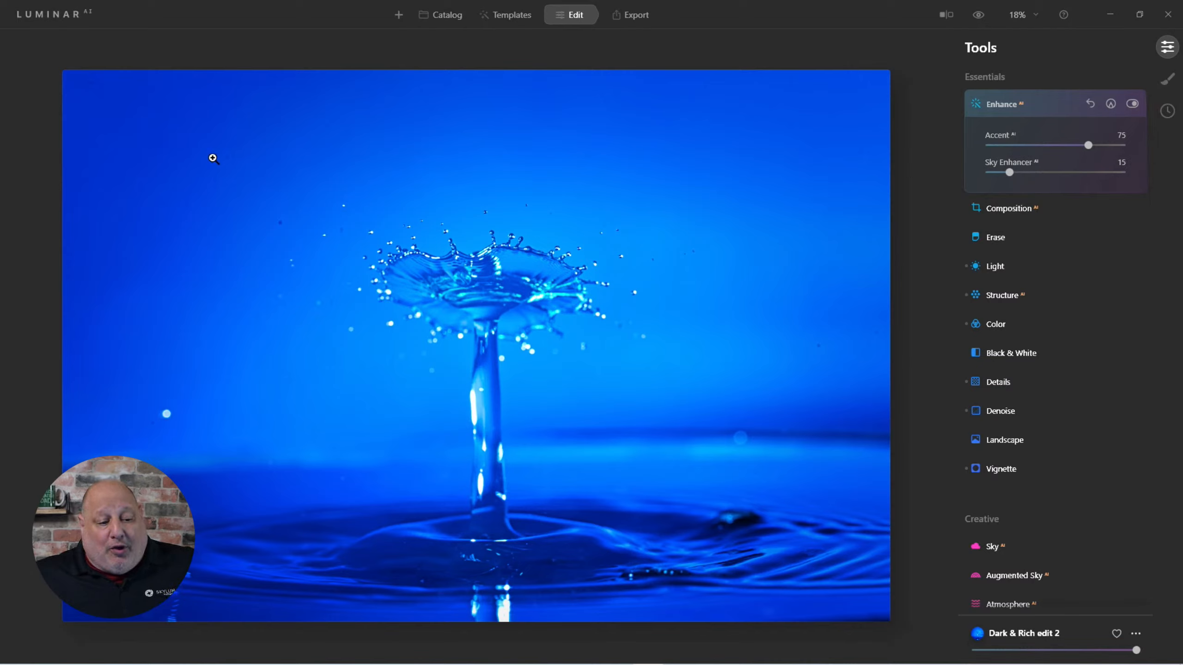
{"action": "left_click_drag", "start_coordinate": [1023, 173], "coordinate": [1116, 177]}
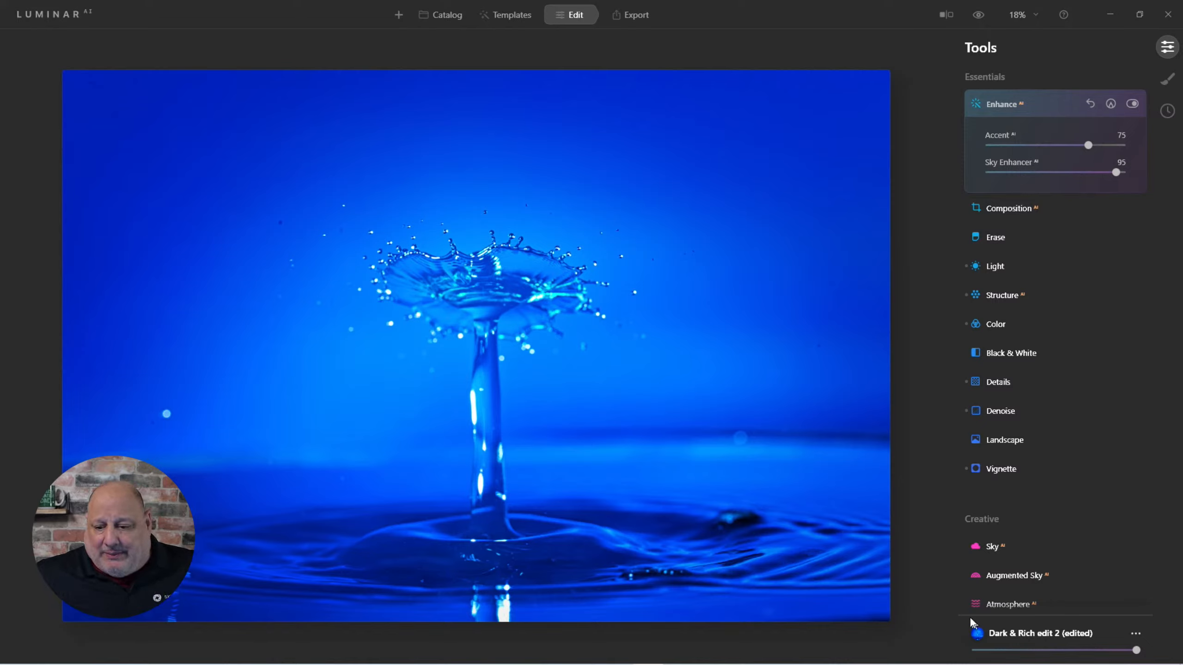
{"action": "left_click", "coordinate": [996, 105]}
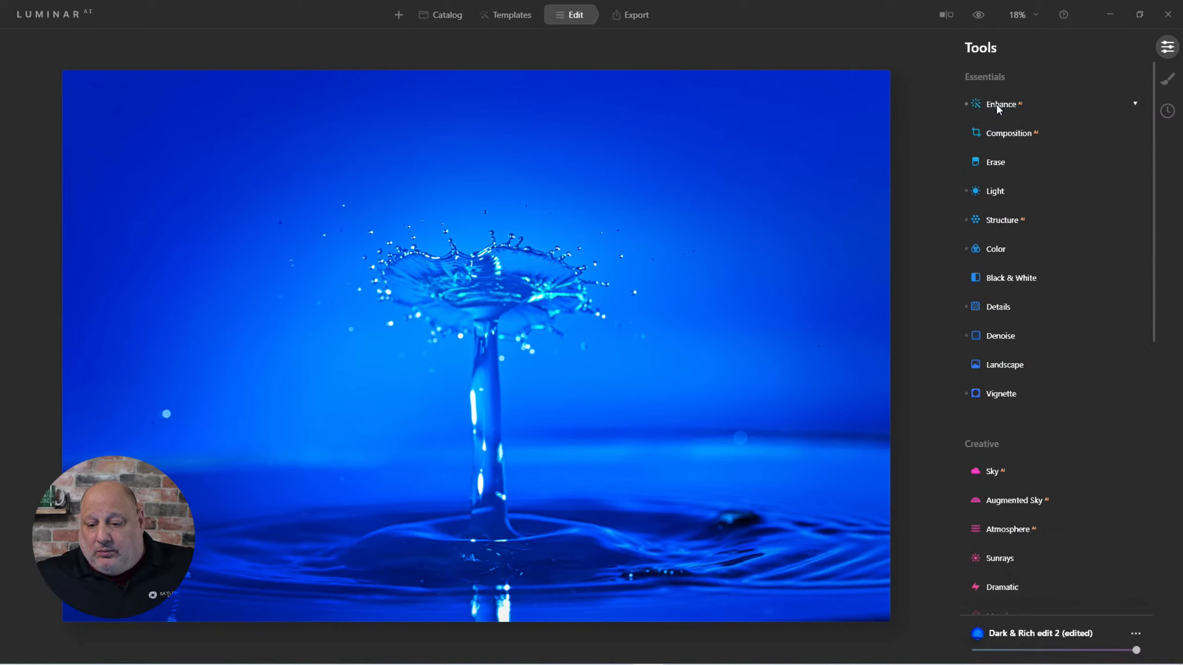
Lower Whites to -18 in the Light tool and raise the Structure AI amount to 100.
{"action": "left_click", "coordinate": [994, 190]}
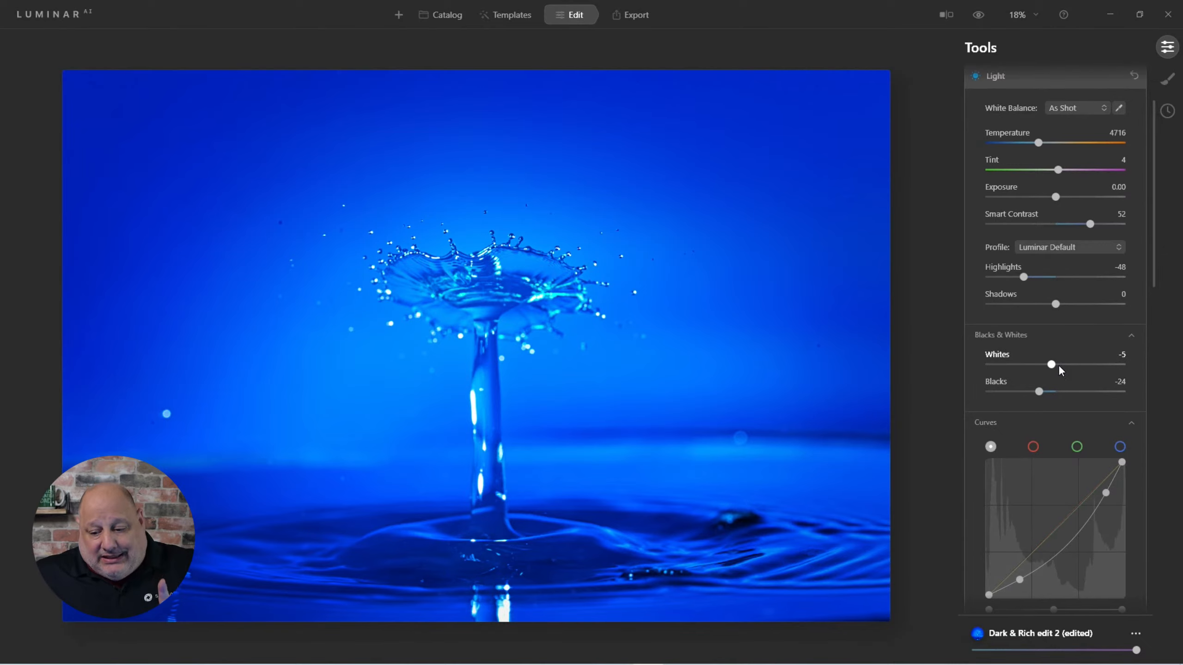
{"action": "mouse_move", "coordinate": [1051, 365]}
{"action": "left_mouse_down"}
{"action": "mouse_move", "coordinate": [1077, 365]}
{"action": "mouse_move", "coordinate": [1042, 381]}
{"action": "left_mouse_up"}
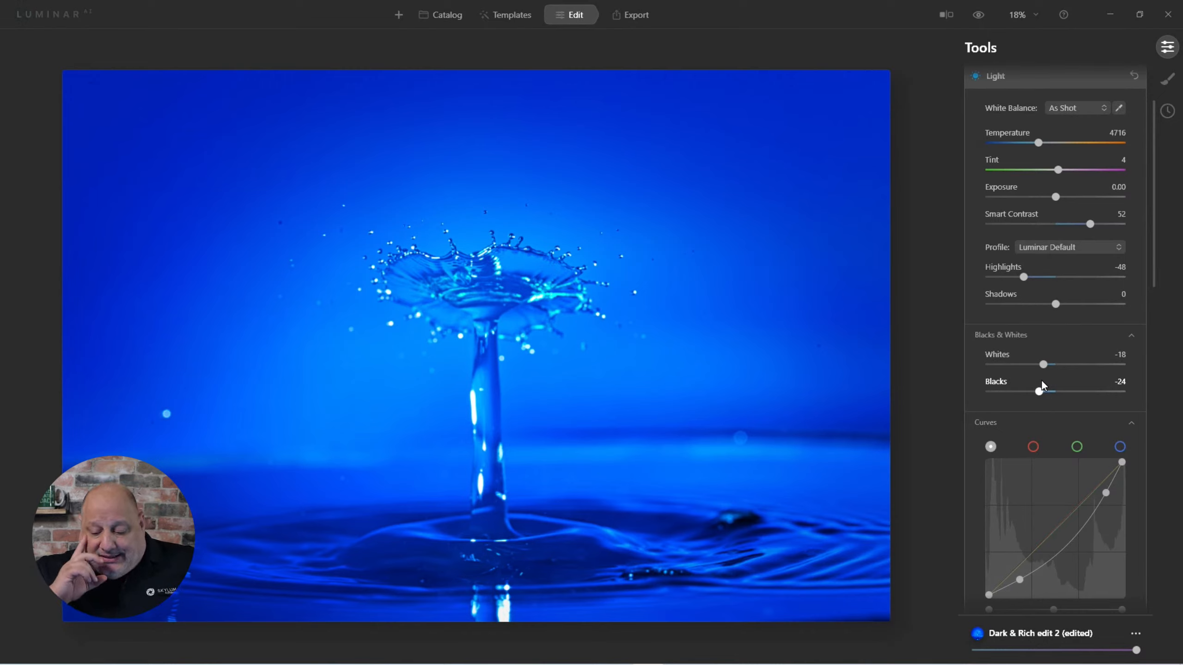
{"action": "scroll", "coordinate": [1106, 530], "scroll_direction": "down", "scroll_amount": 2}
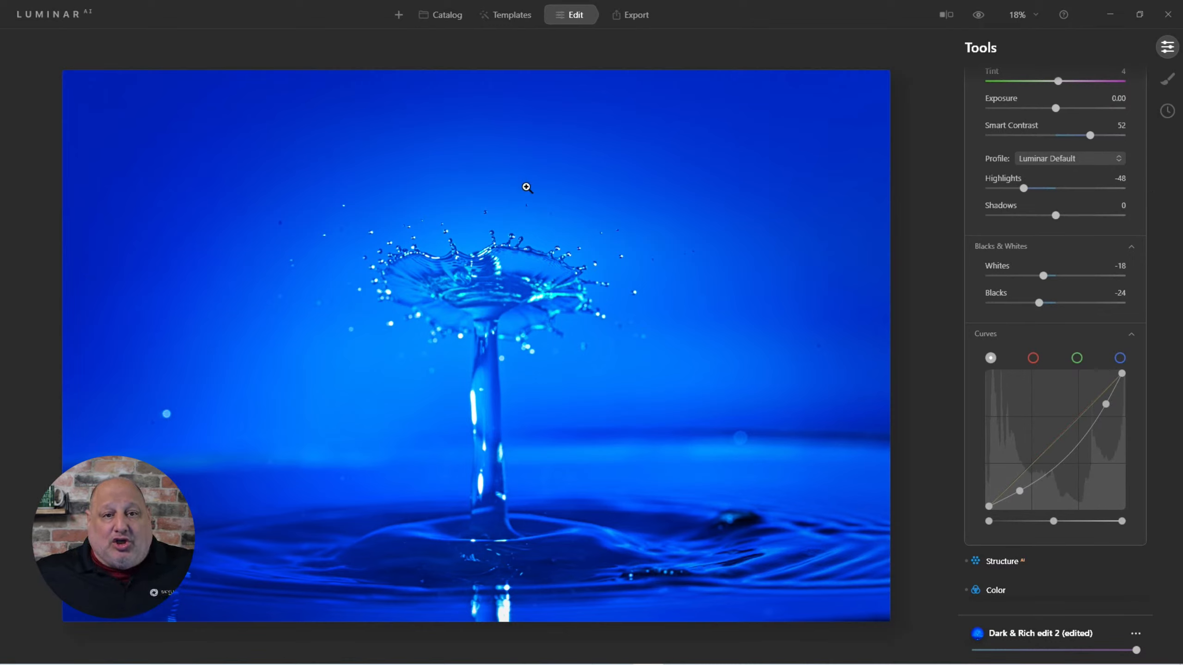
{"action": "left_click", "coordinate": [1008, 563]}
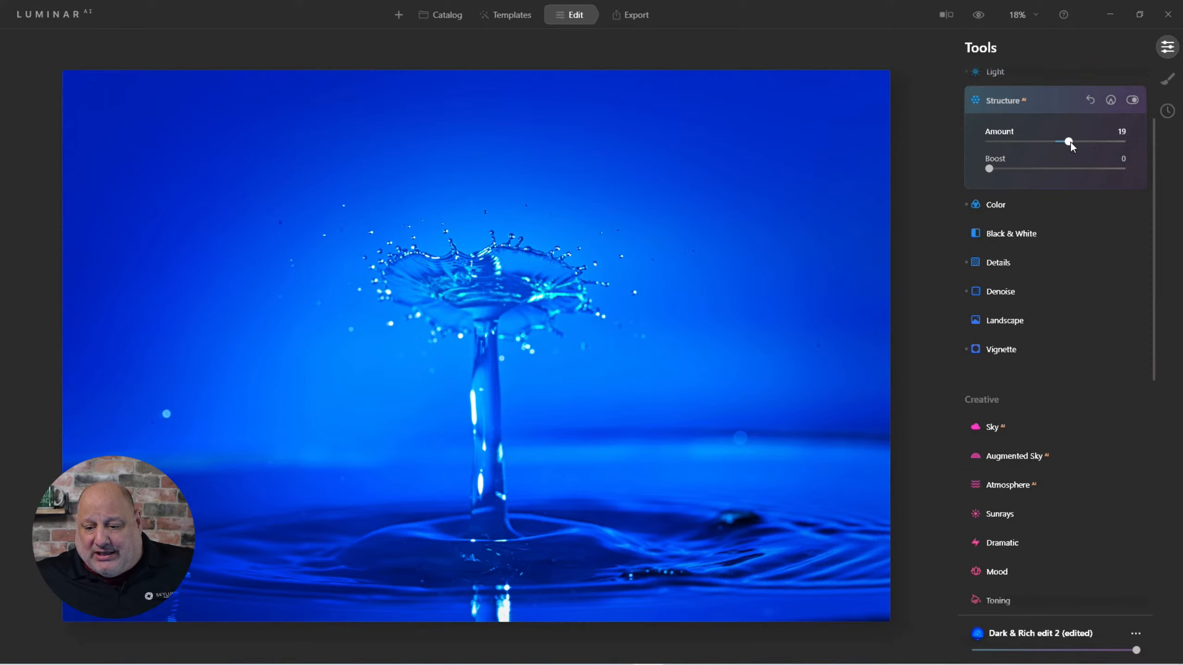
{"action": "left_click_drag", "start_coordinate": [1070, 143], "coordinate": [1146, 143]}
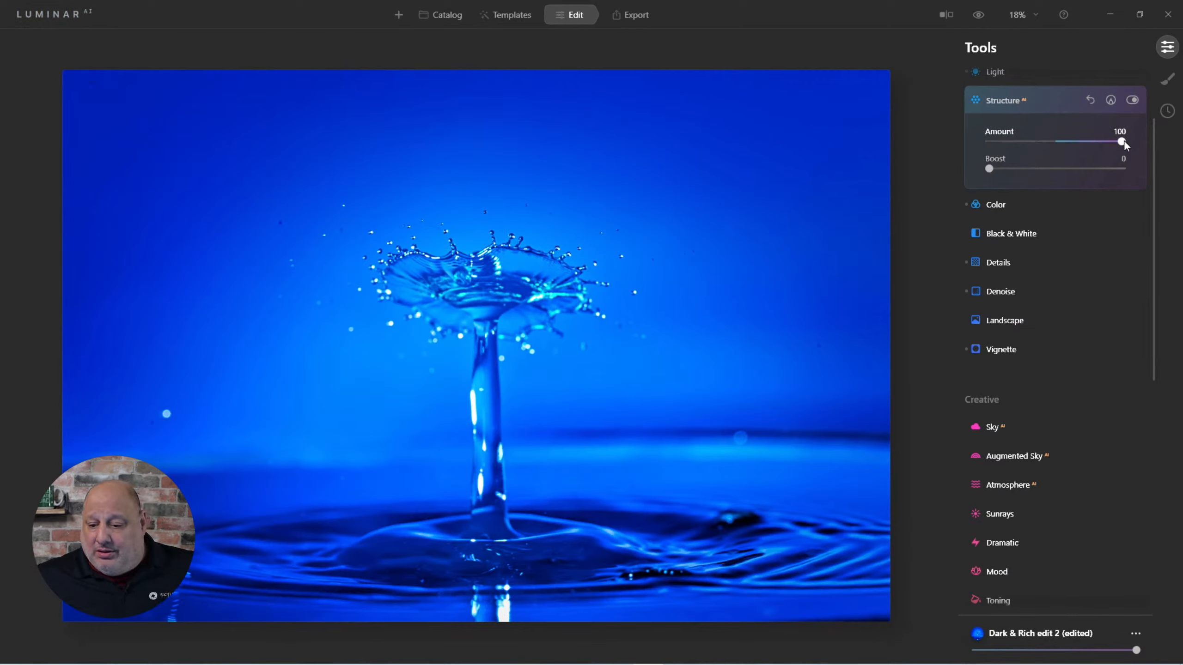
Try a Vibrance of 50 in the Color tool, settle on -8 and close that tool.
{"action": "left_click", "coordinate": [995, 205]}
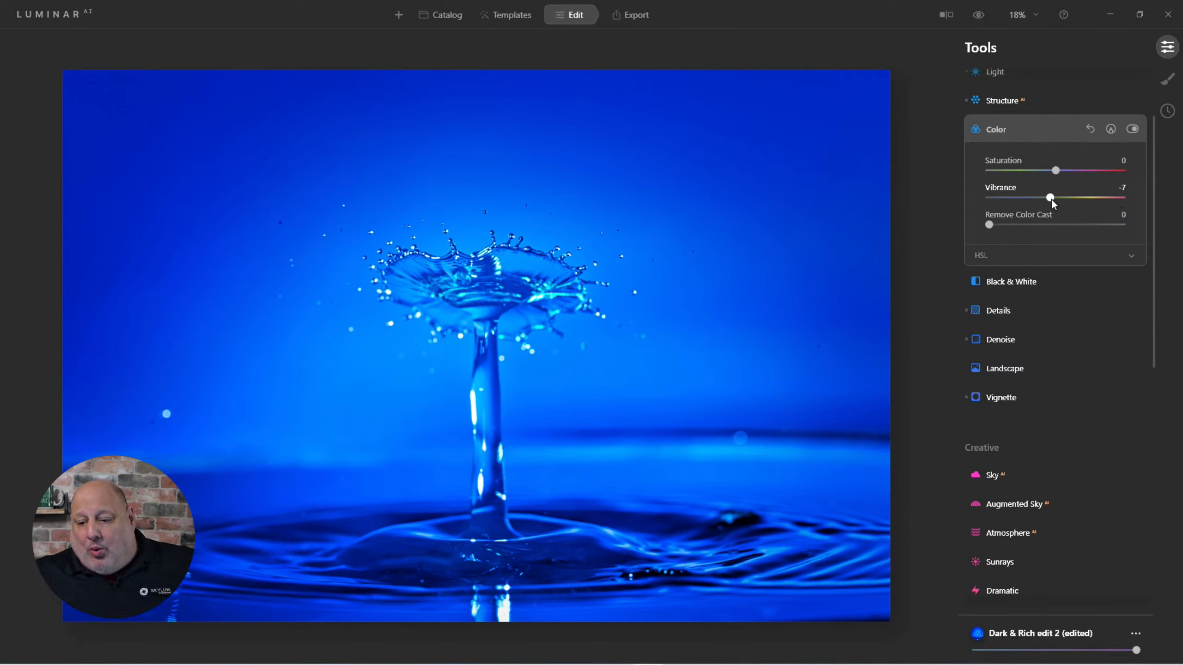
{"action": "left_click_drag", "start_coordinate": [1052, 200], "coordinate": [1081, 204]}
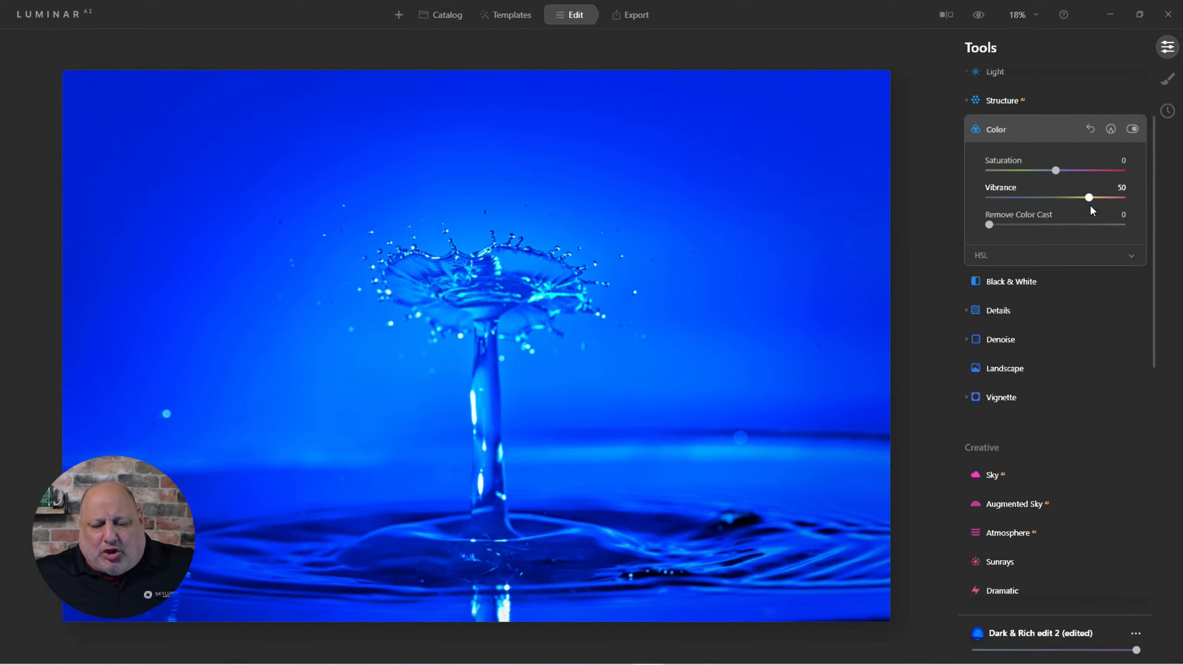
{"action": "left_click_drag", "start_coordinate": [1091, 210], "coordinate": [1049, 207]}
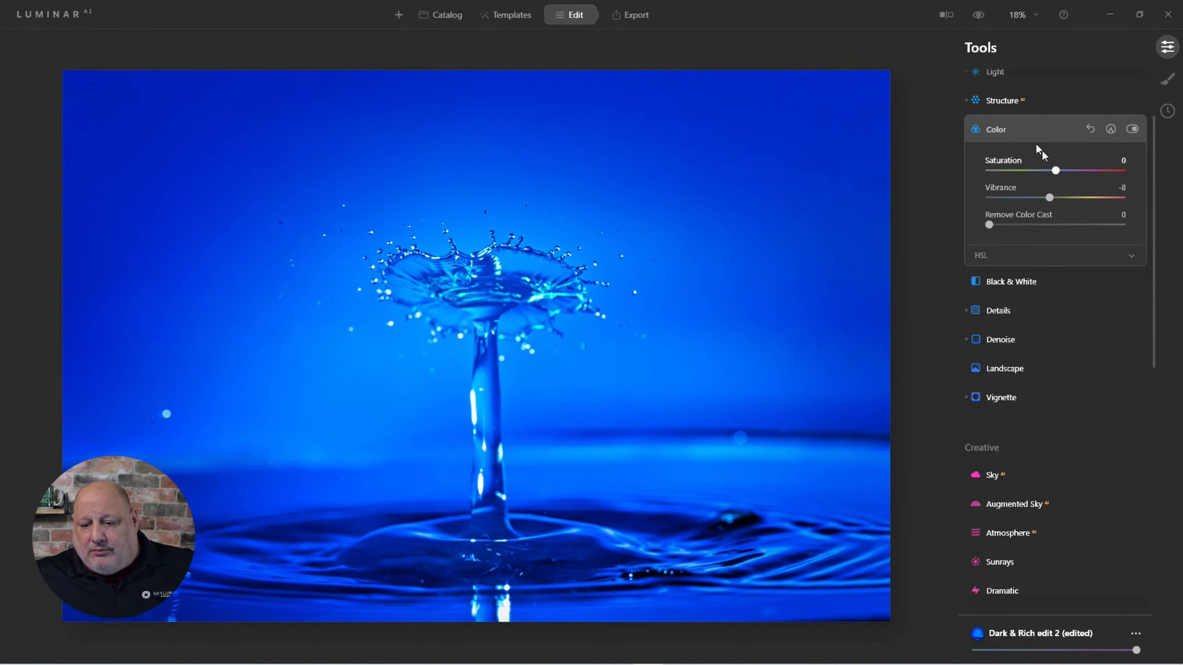
{"action": "left_click", "coordinate": [1001, 135]}
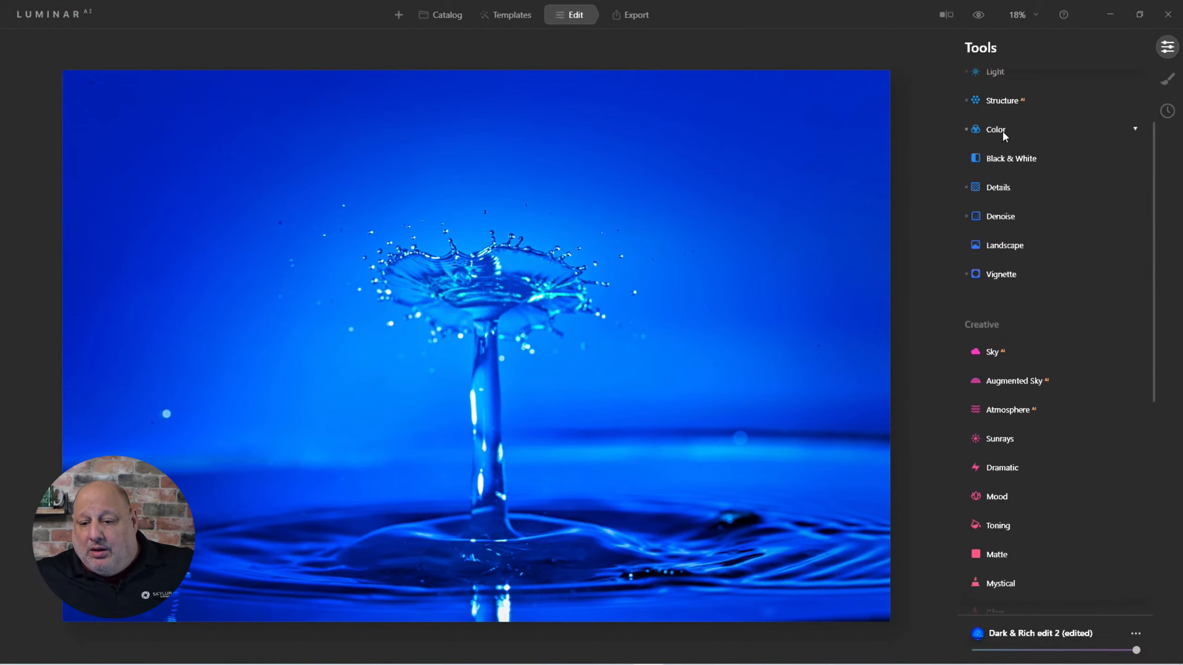
Set Small Details to -10 in the Details tool and review the Denoise settings.
{"action": "left_click", "coordinate": [996, 189]}
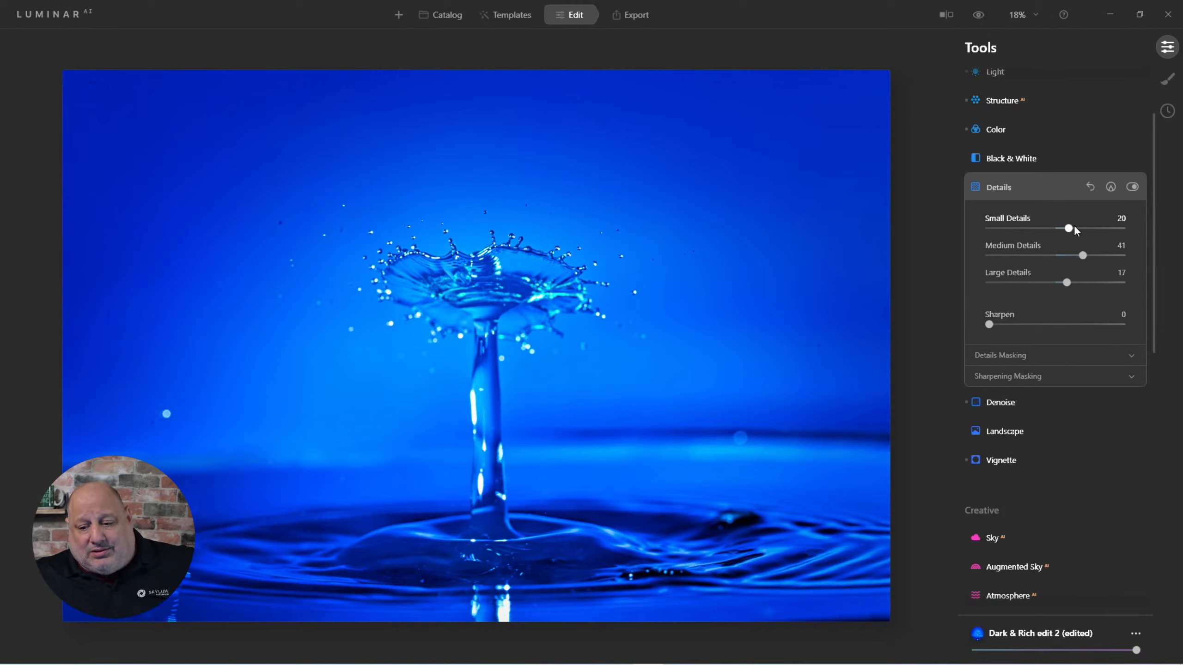
{"action": "left_click_drag", "start_coordinate": [1070, 229], "coordinate": [1050, 232]}
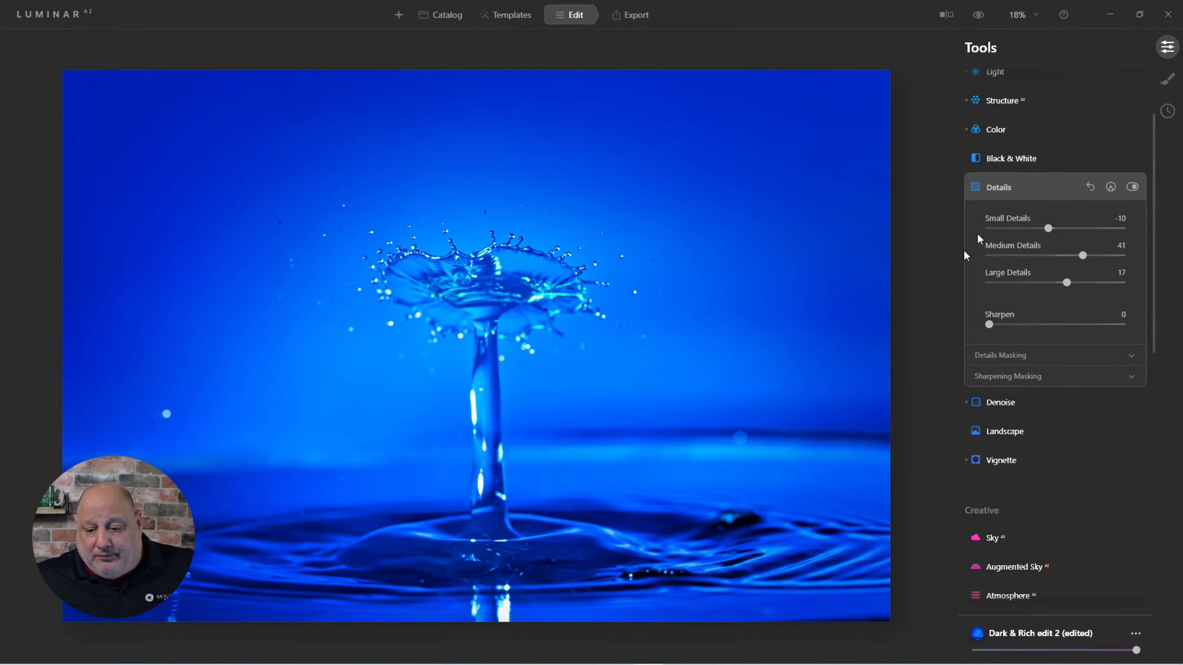
{"action": "left_click", "coordinate": [996, 188]}
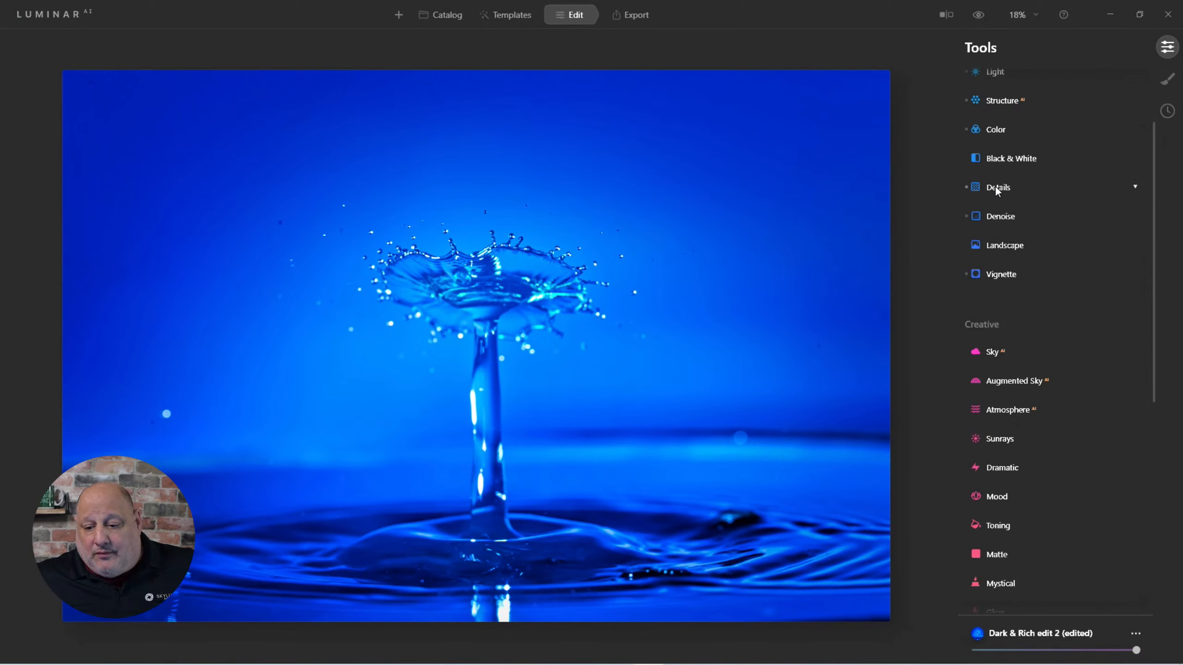
{"action": "left_click", "coordinate": [995, 216]}
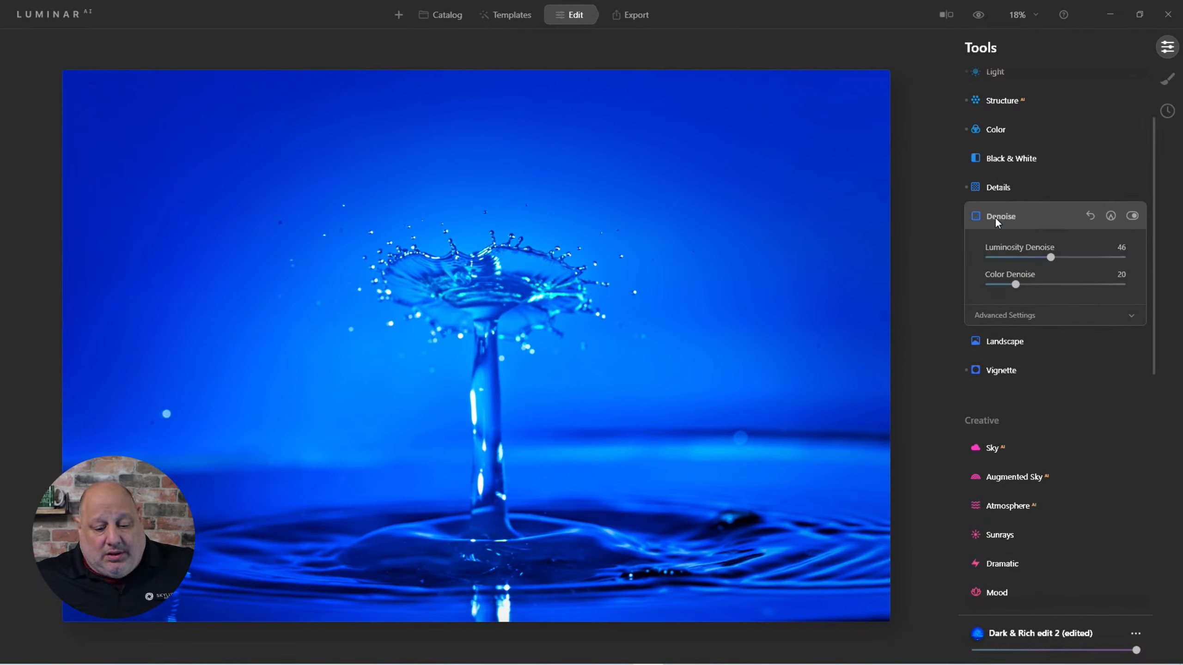
{"action": "left_click", "coordinate": [995, 216]}
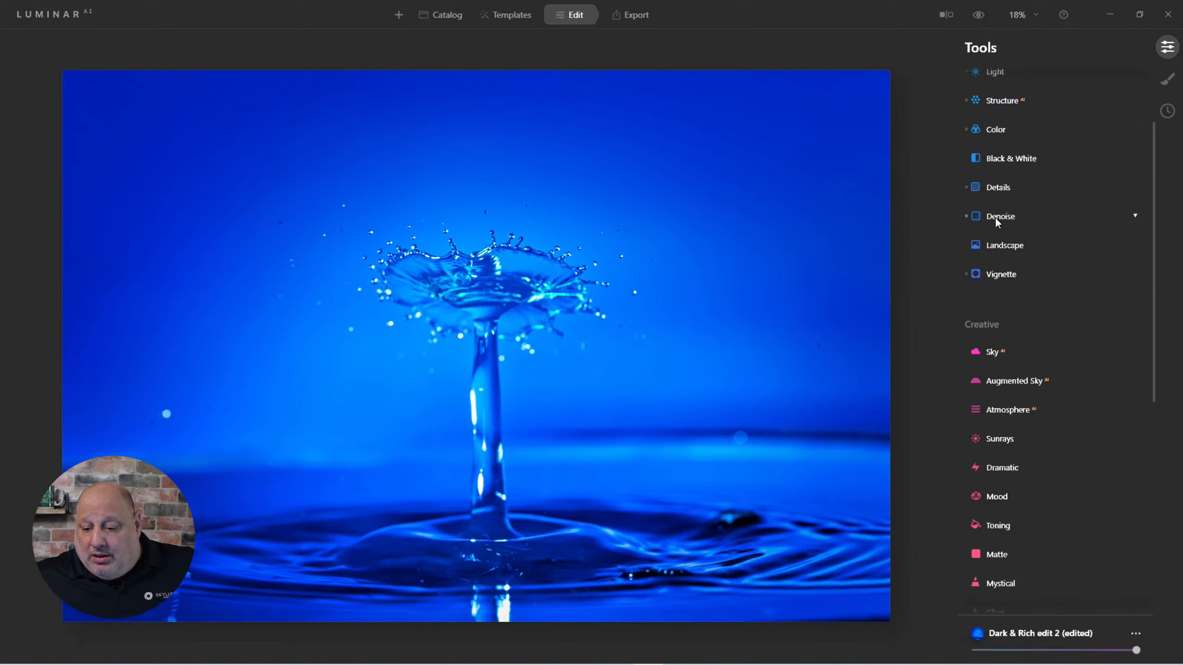
Compare the splash photo with and without the template's Vignette effect, leaving the effect enabled.
{"action": "left_click", "coordinate": [1000, 275]}
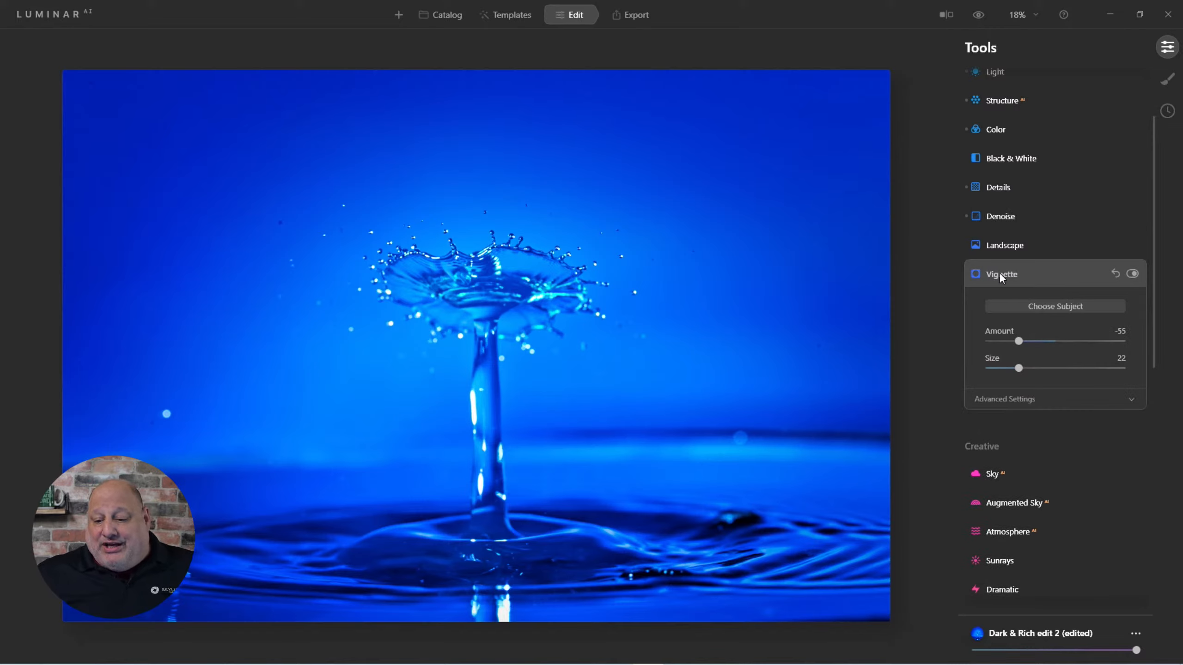
{"action": "left_click", "coordinate": [1132, 274]}
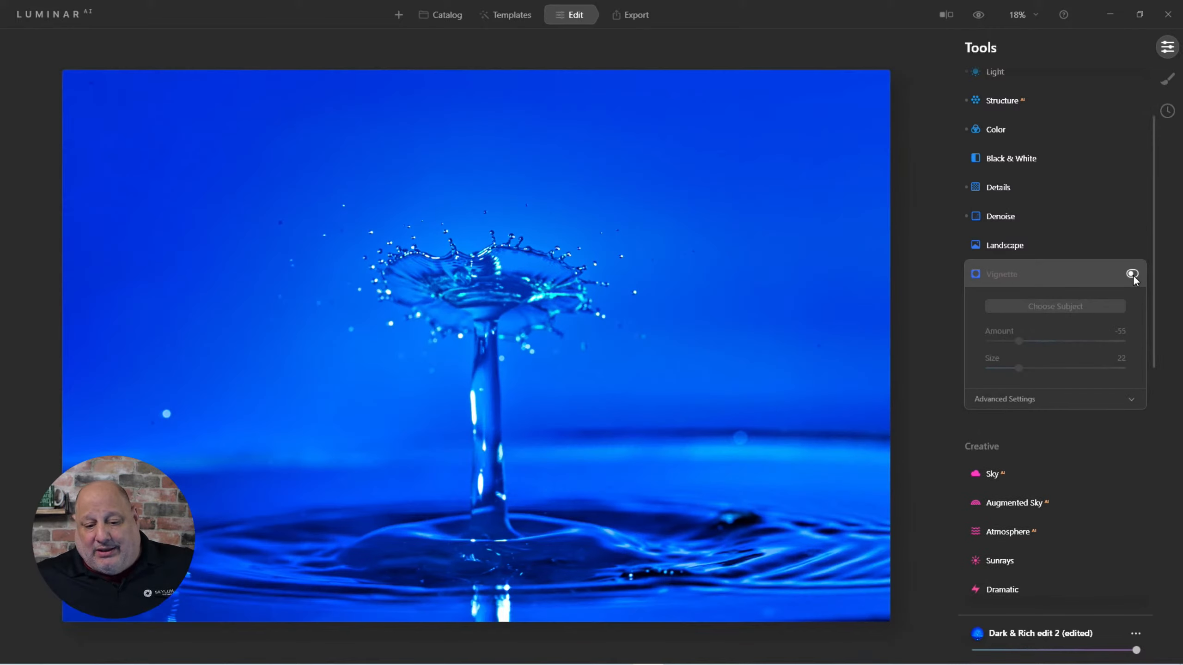
{"action": "left_click", "coordinate": [1133, 274]}
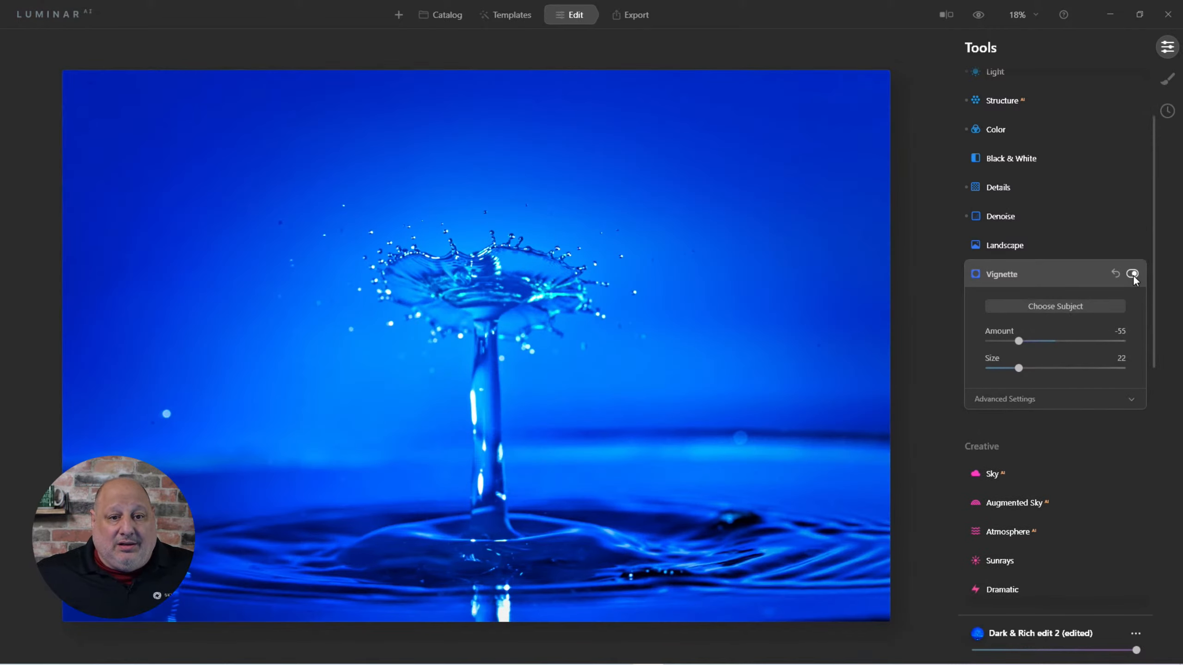
{"action": "left_click", "coordinate": [1133, 274]}
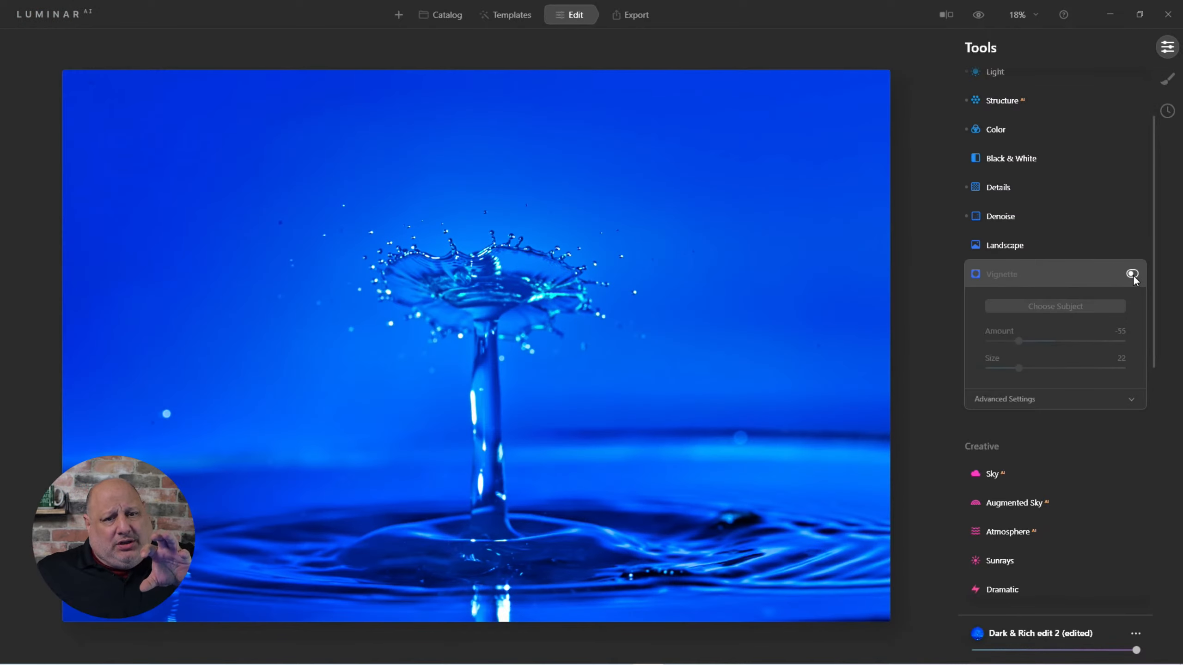
{"action": "left_click", "coordinate": [1133, 274]}
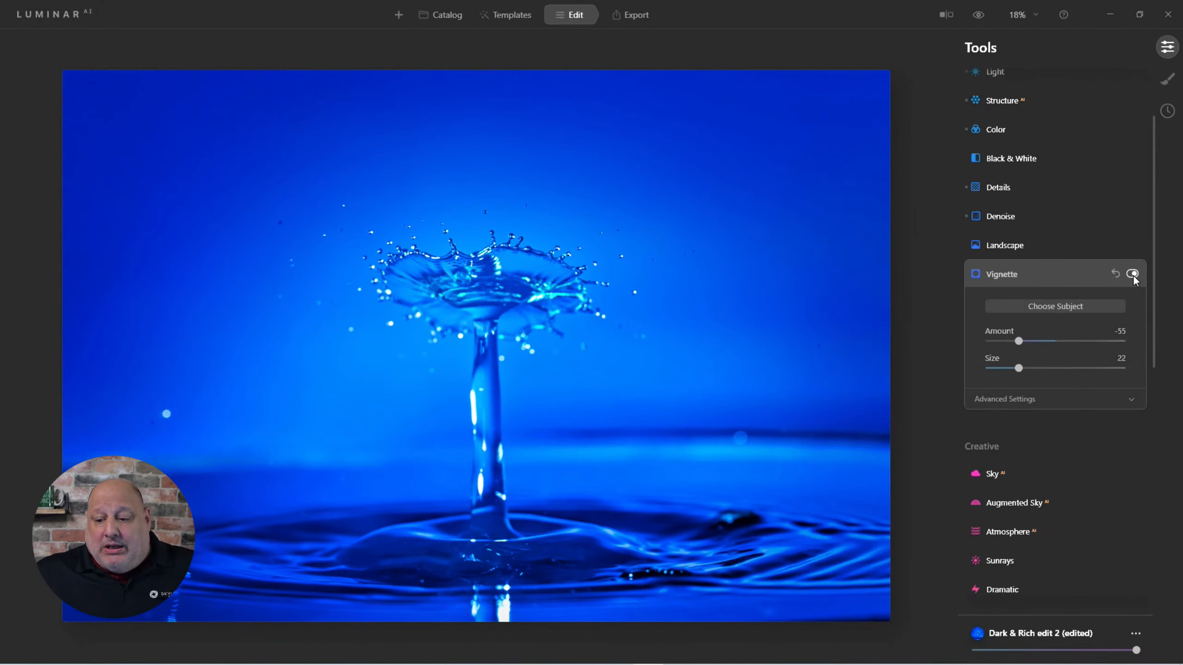
Center the vignette on the middle of the splash crown, review its advanced settings and close the Vignette tool.
{"action": "left_click", "coordinate": [1059, 306]}
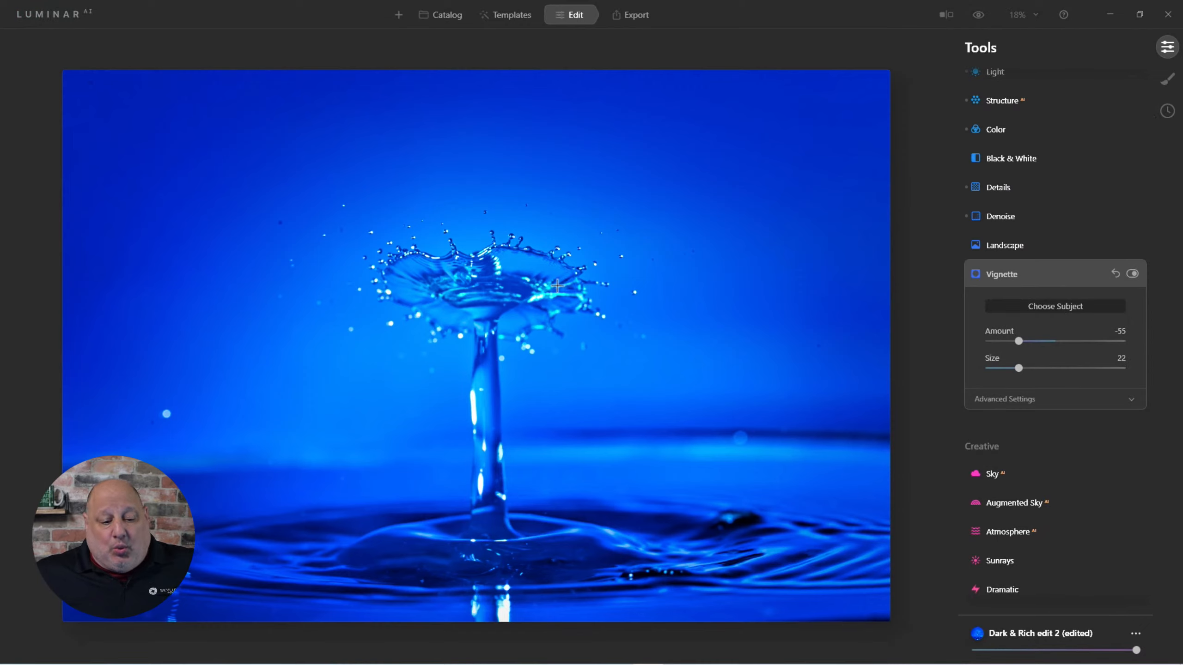
{"action": "left_click", "coordinate": [487, 296]}
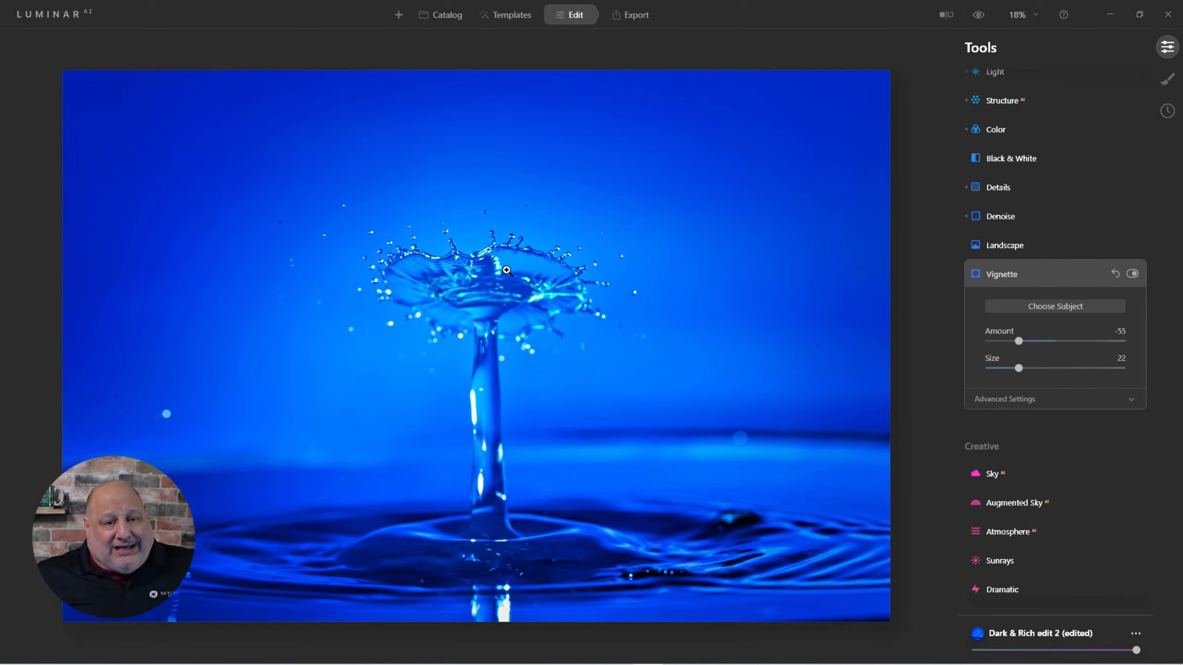
{"action": "left_click", "coordinate": [1017, 395]}
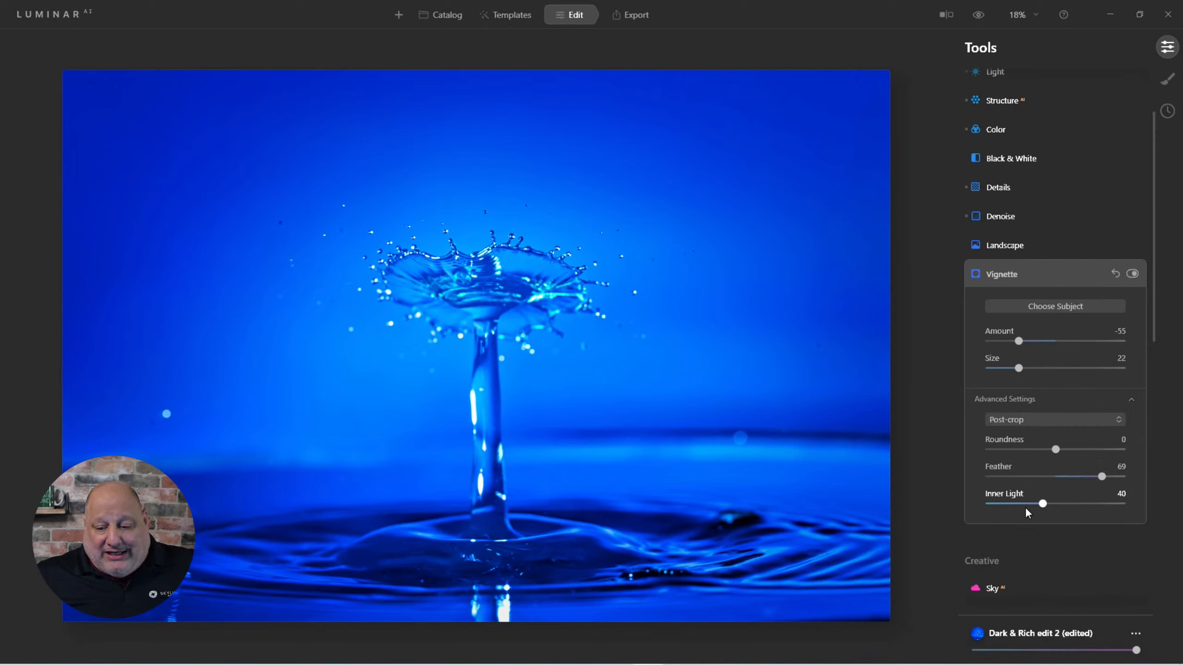
{"action": "left_click", "coordinate": [1009, 280]}
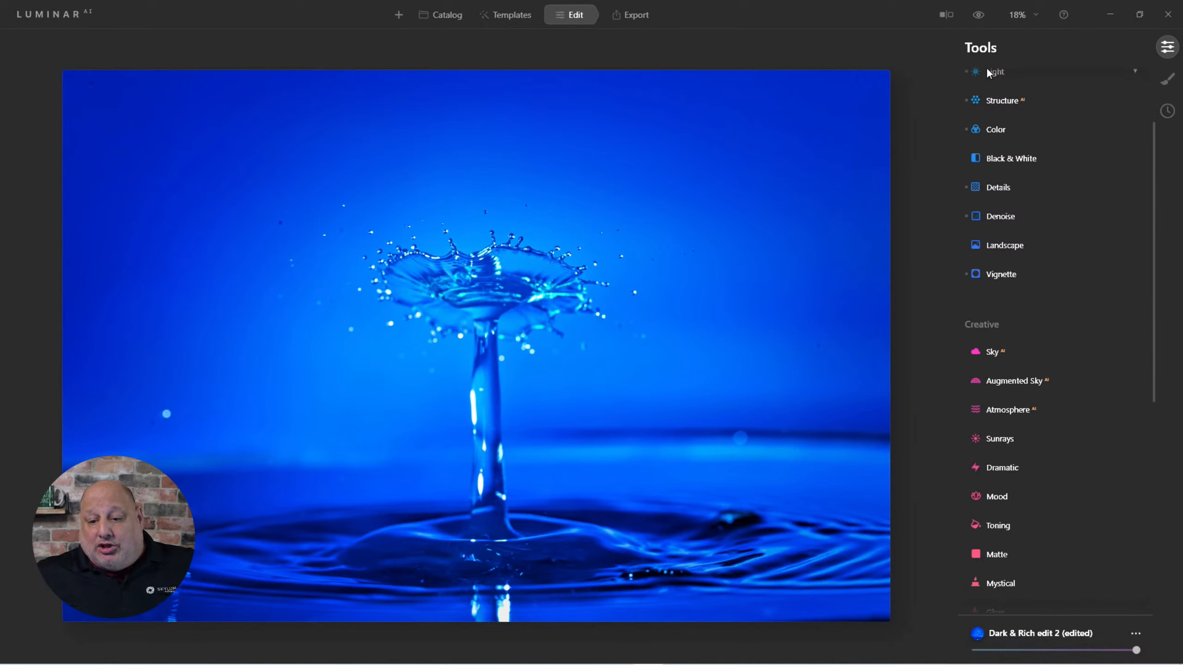
{"action": "scroll", "coordinate": [992, 228], "scroll_direction": "up", "scroll_amount": 3}
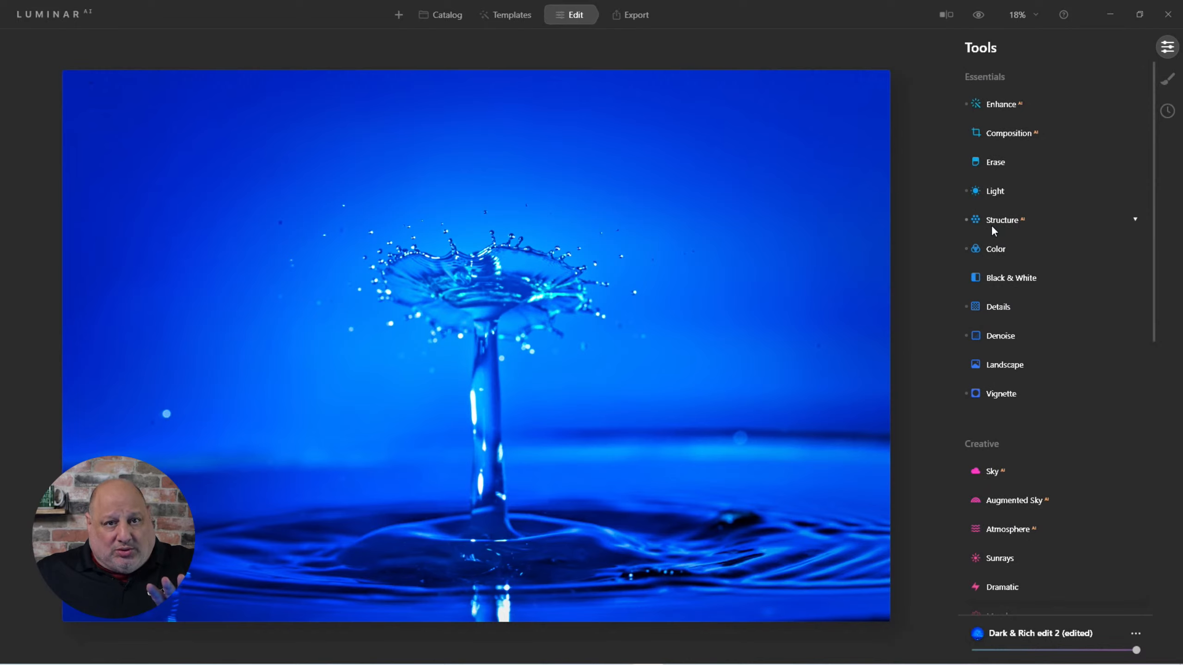
Compare the fully edited splash photo with the unedited original.
{"action": "left_click", "coordinate": [983, 16]}
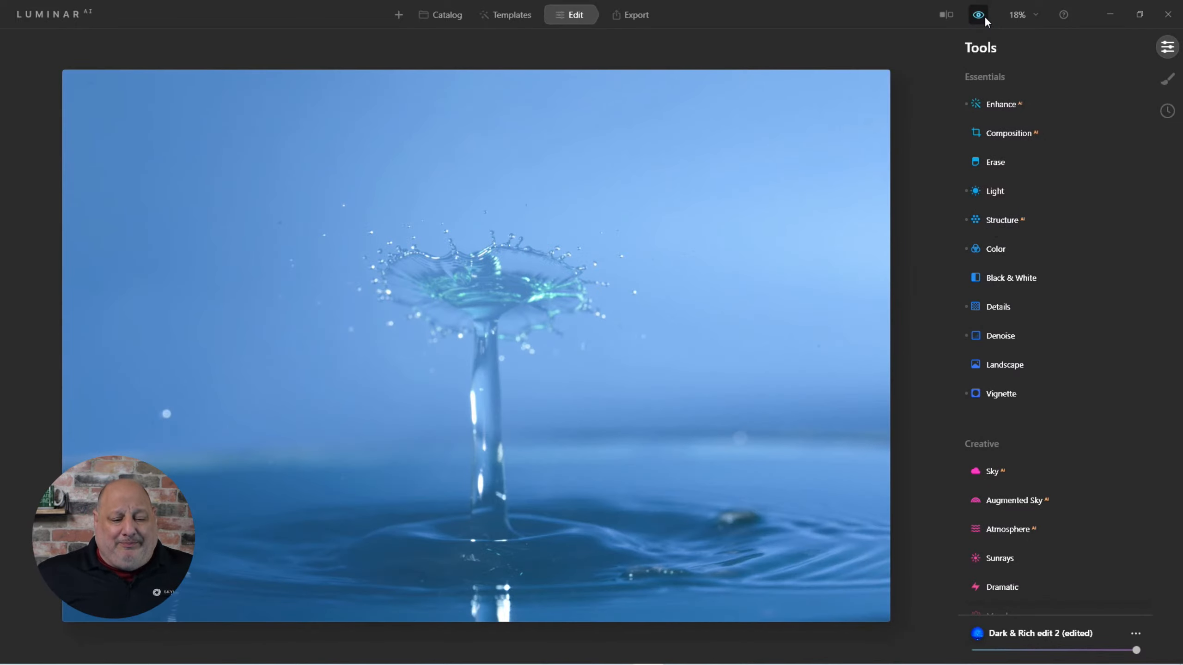
{"action": "left_click", "coordinate": [984, 16]}
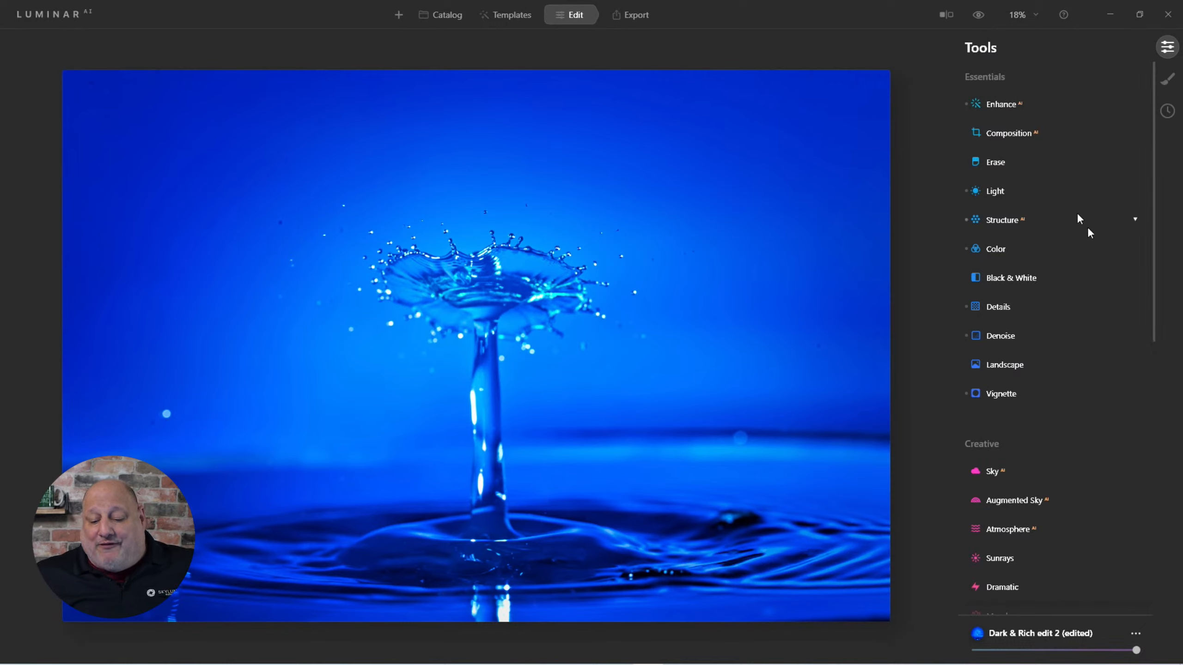
Compare the photo with and without the Supercontrast effect, leave the effect enabled and close the Supercontrast tool.
{"action": "scroll", "coordinate": [1100, 244], "scroll_direction": "down", "scroll_amount": 5}
{"action": "scroll", "coordinate": [1101, 247], "scroll_direction": "down", "scroll_amount": 1}
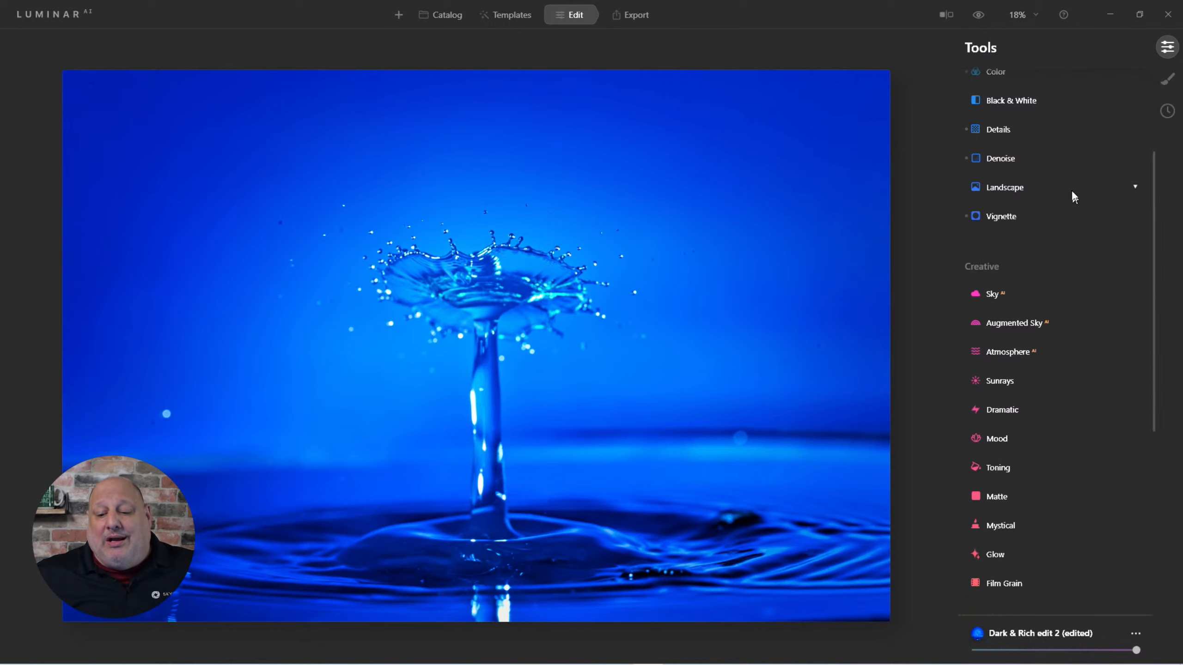
{"action": "scroll", "coordinate": [1031, 540], "scroll_direction": "down", "scroll_amount": 11}
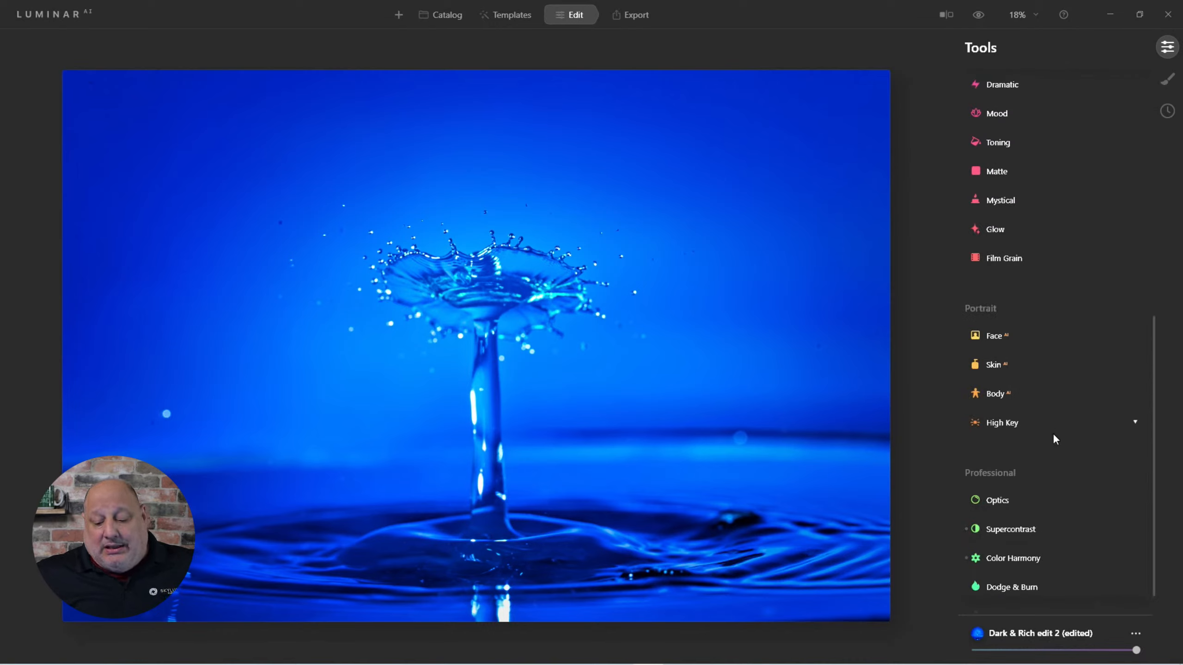
{"action": "scroll", "coordinate": [1053, 440], "scroll_direction": "down", "scroll_amount": 1}
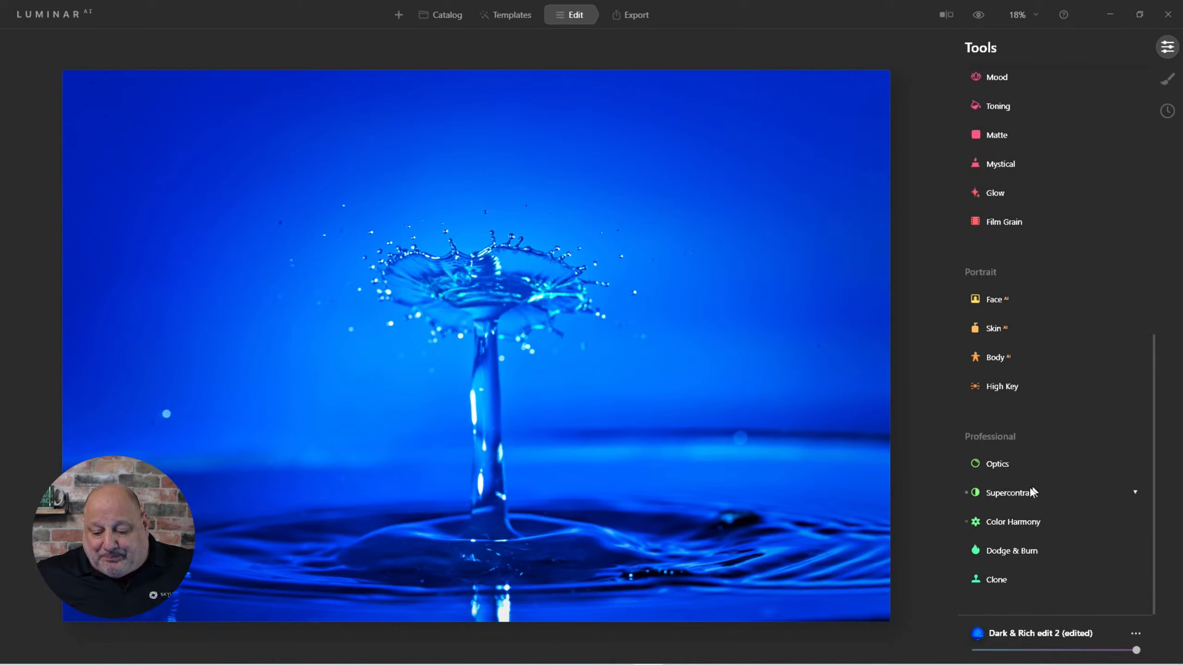
{"action": "left_click", "coordinate": [1014, 493]}
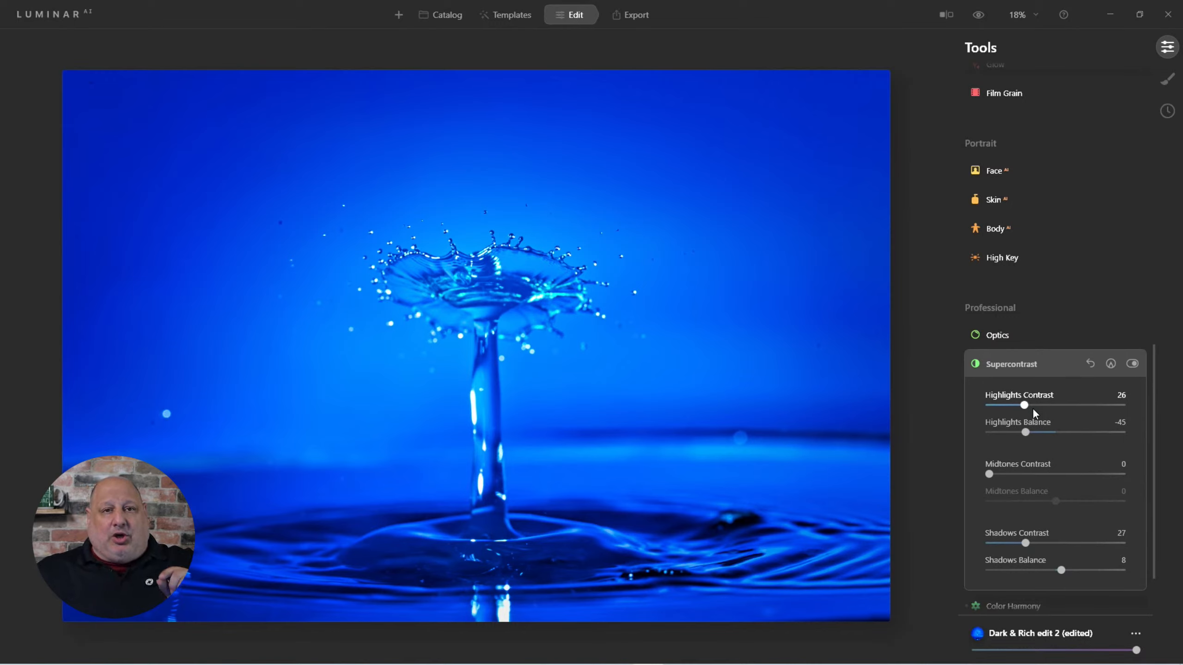
{"action": "left_click", "coordinate": [1133, 364]}
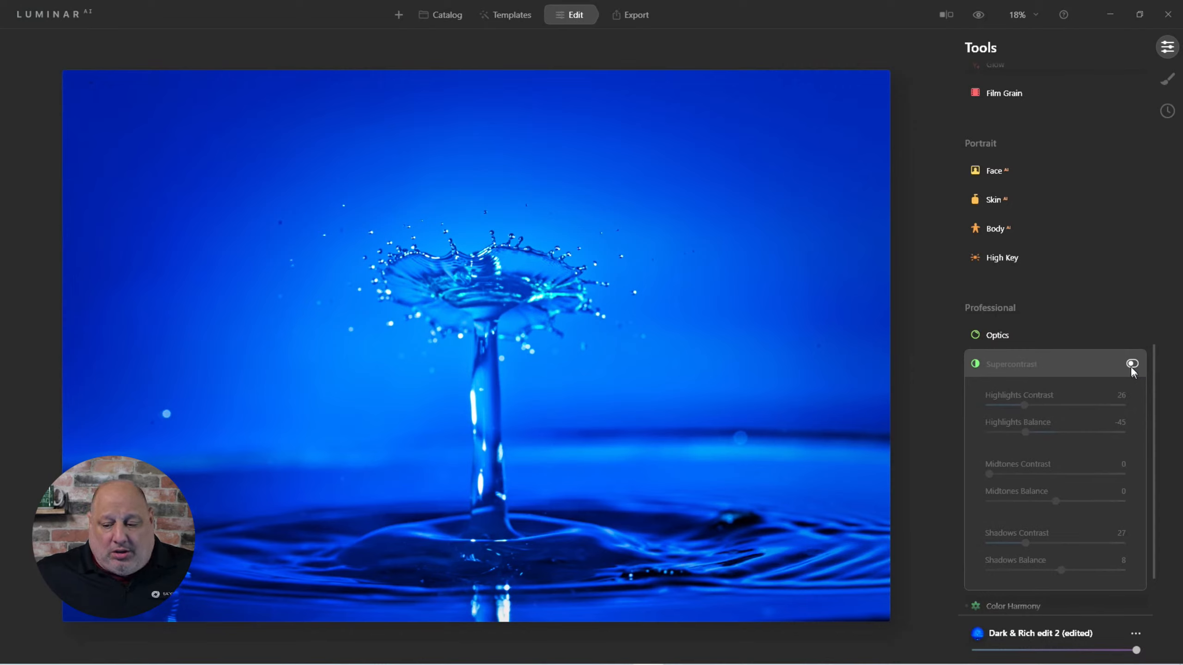
{"action": "left_click", "coordinate": [1131, 364]}
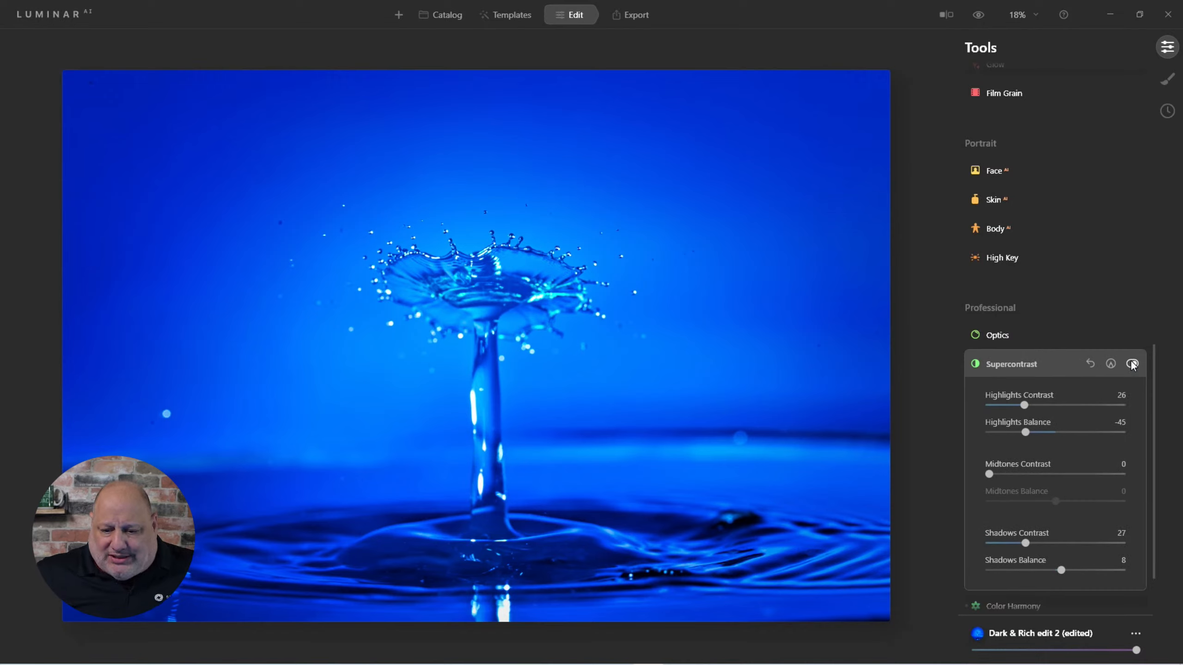
{"action": "left_click", "coordinate": [1132, 364]}
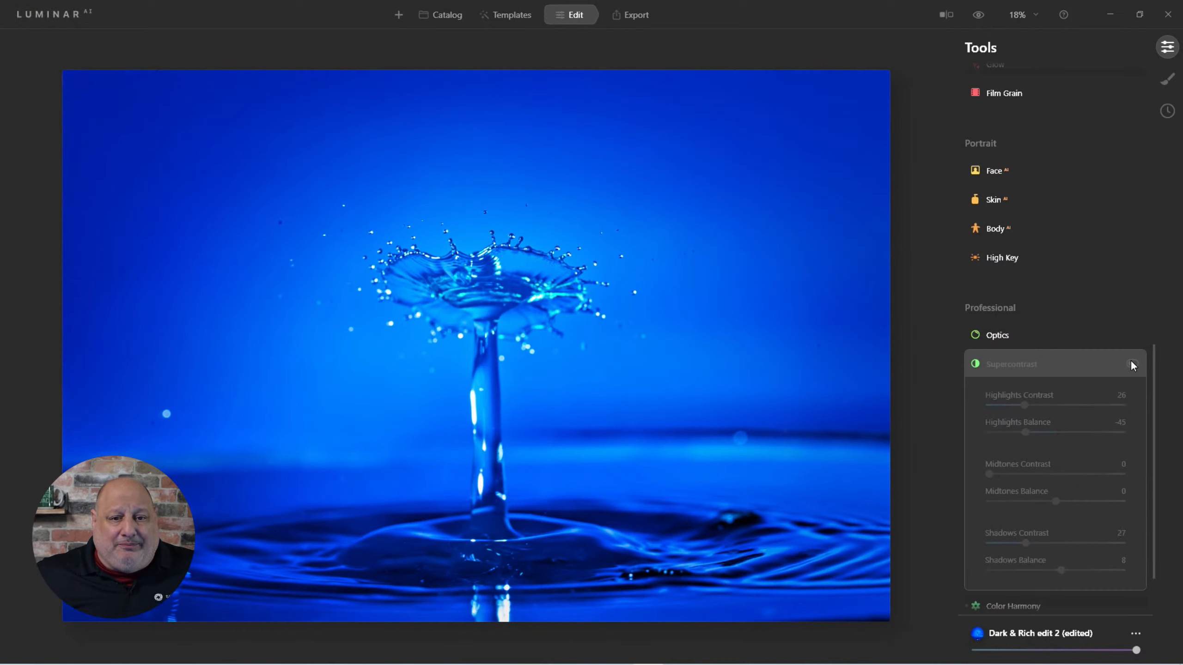
{"action": "left_click", "coordinate": [1132, 364]}
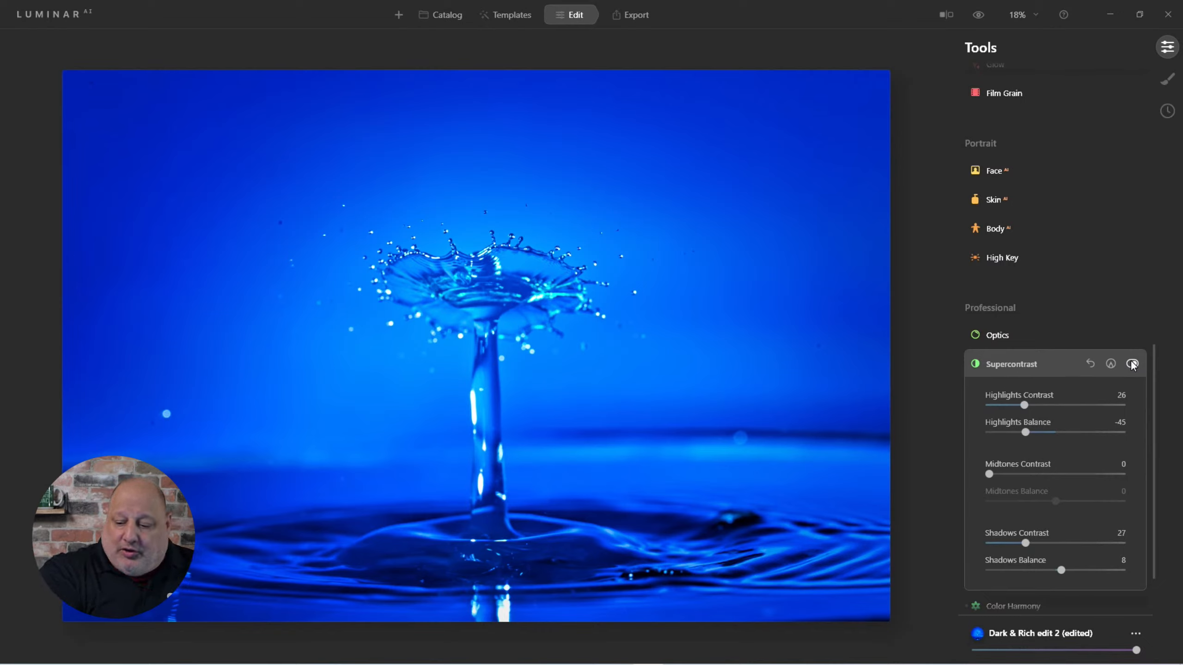
{"action": "left_click", "coordinate": [1000, 366]}
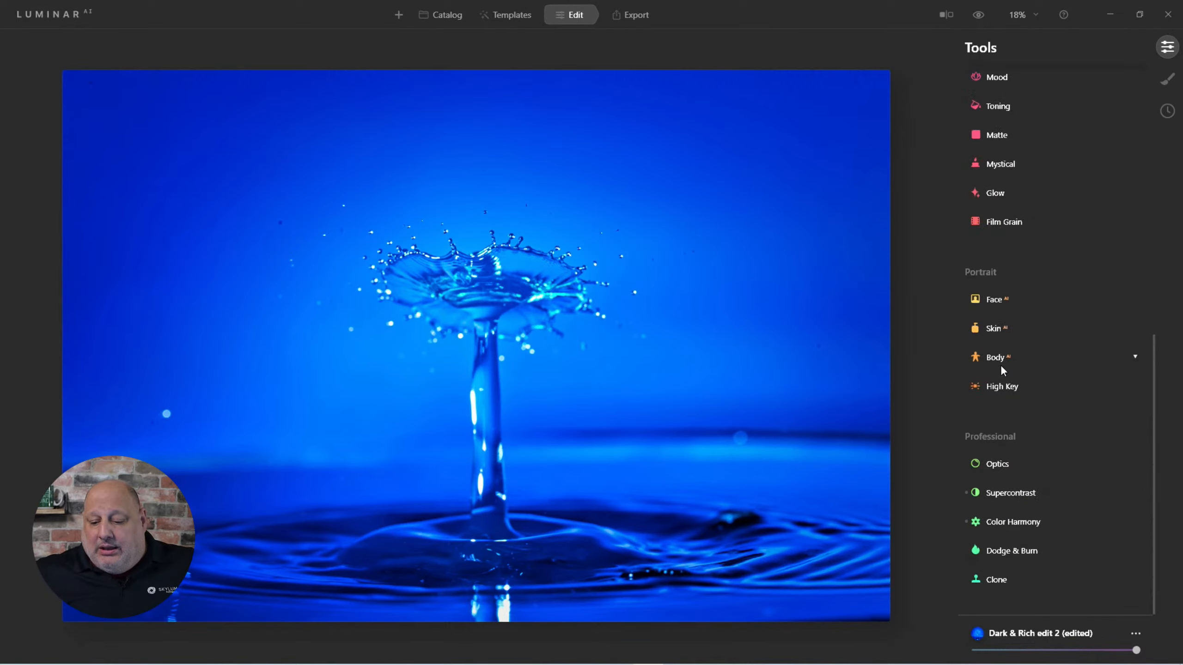
Compare the photo with and without the Color Harmony effect, leaving the effect enabled.
{"action": "left_click", "coordinate": [1005, 521]}
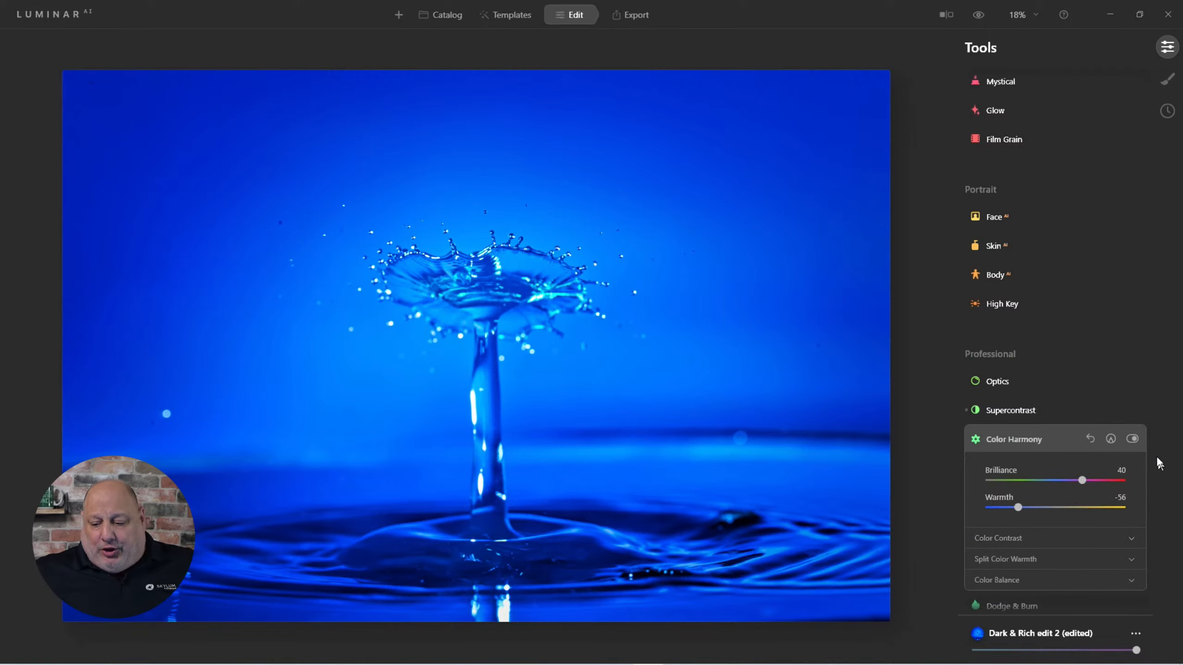
{"action": "left_click", "coordinate": [1133, 439]}
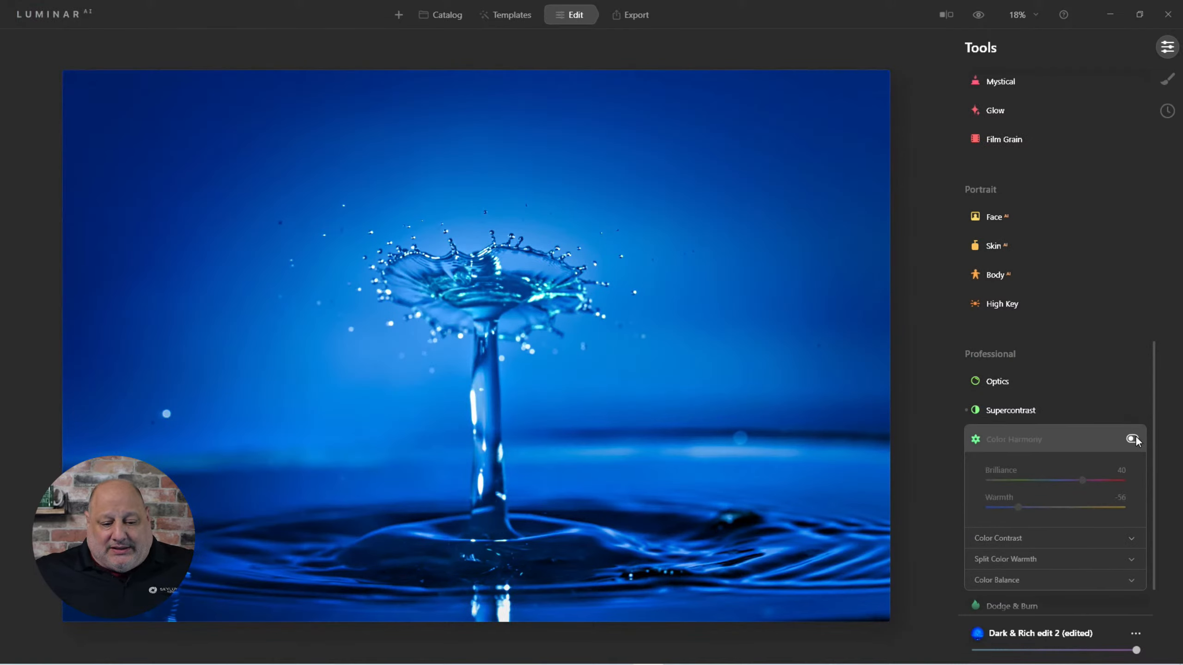
{"action": "left_click", "coordinate": [1132, 439]}
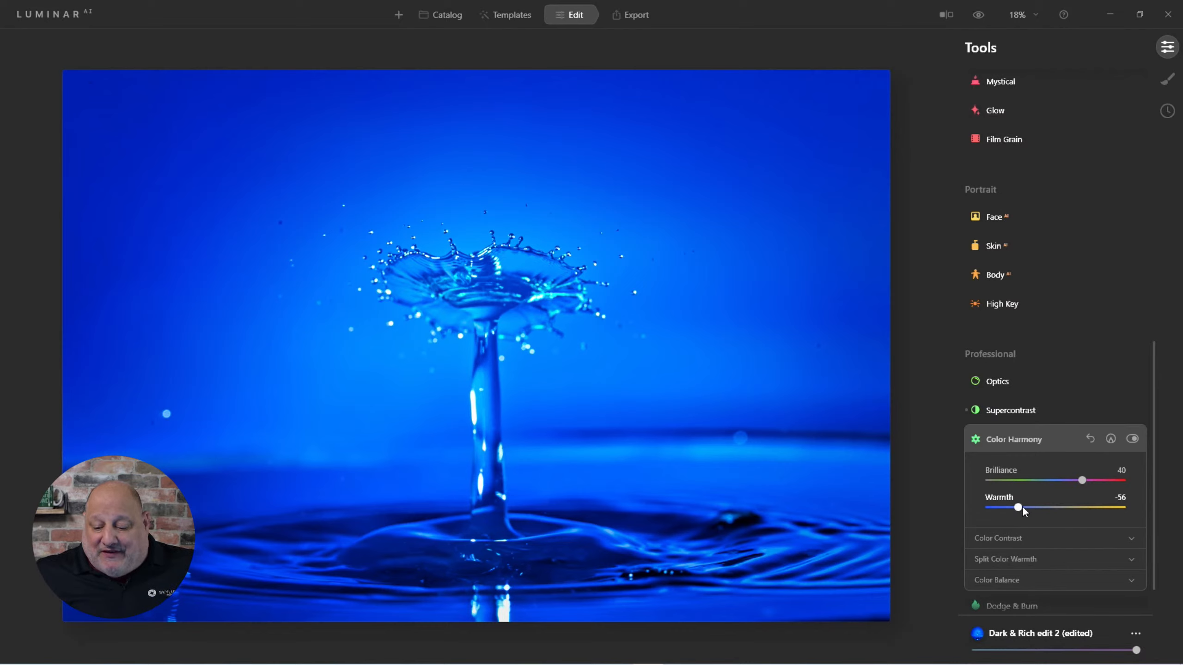
Try a Warmth of 79 and a Brilliance of -100 in Color Harmony, settling on Warmth -68 and Brilliance 43.
{"action": "left_click_drag", "start_coordinate": [1022, 506], "coordinate": [1107, 516]}
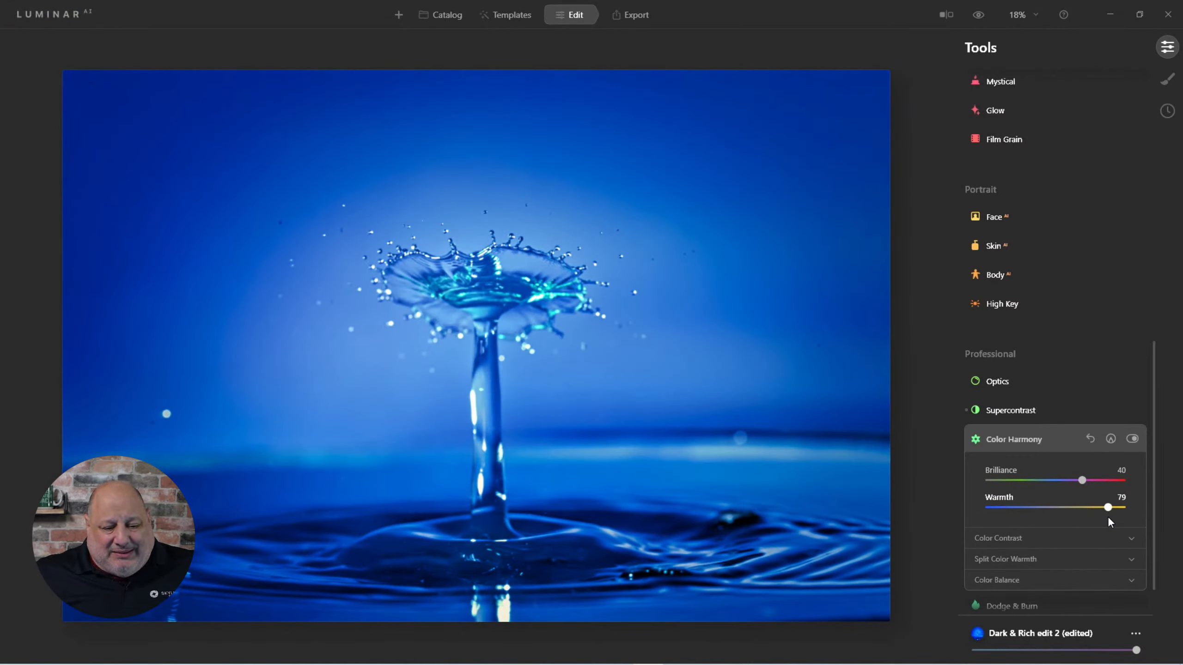
{"action": "left_click_drag", "start_coordinate": [1108, 517], "coordinate": [1010, 510]}
{"action": "left_click_drag", "start_coordinate": [1084, 480], "coordinate": [981, 486]}
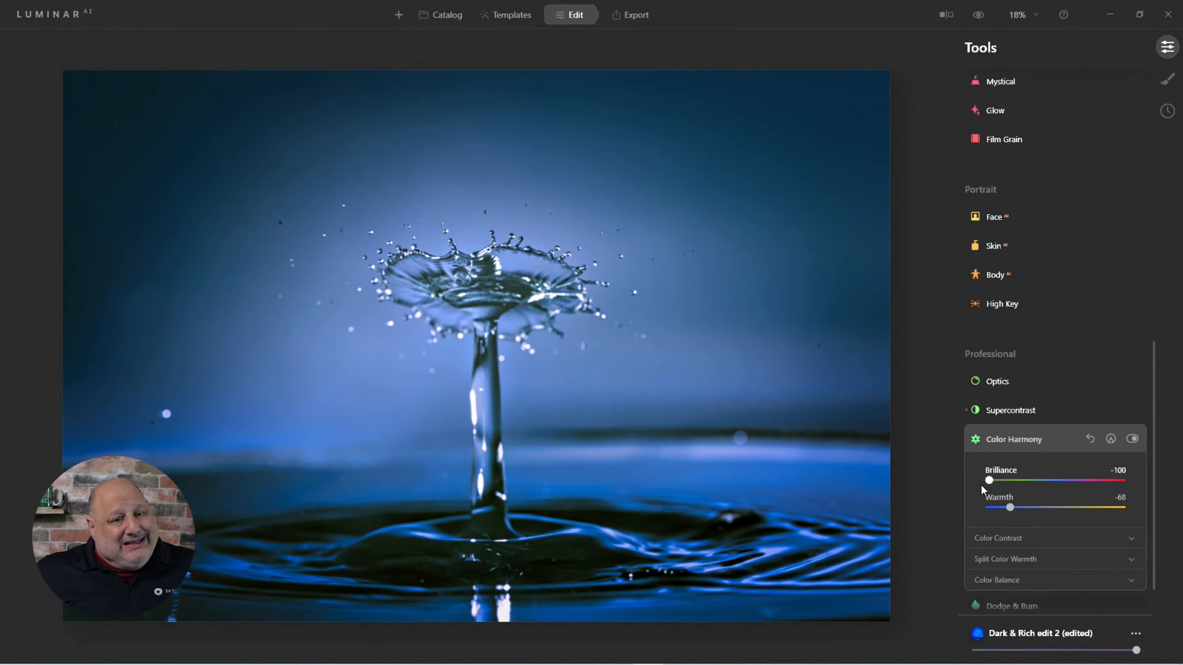
{"action": "left_click_drag", "start_coordinate": [981, 484], "coordinate": [1078, 502]}
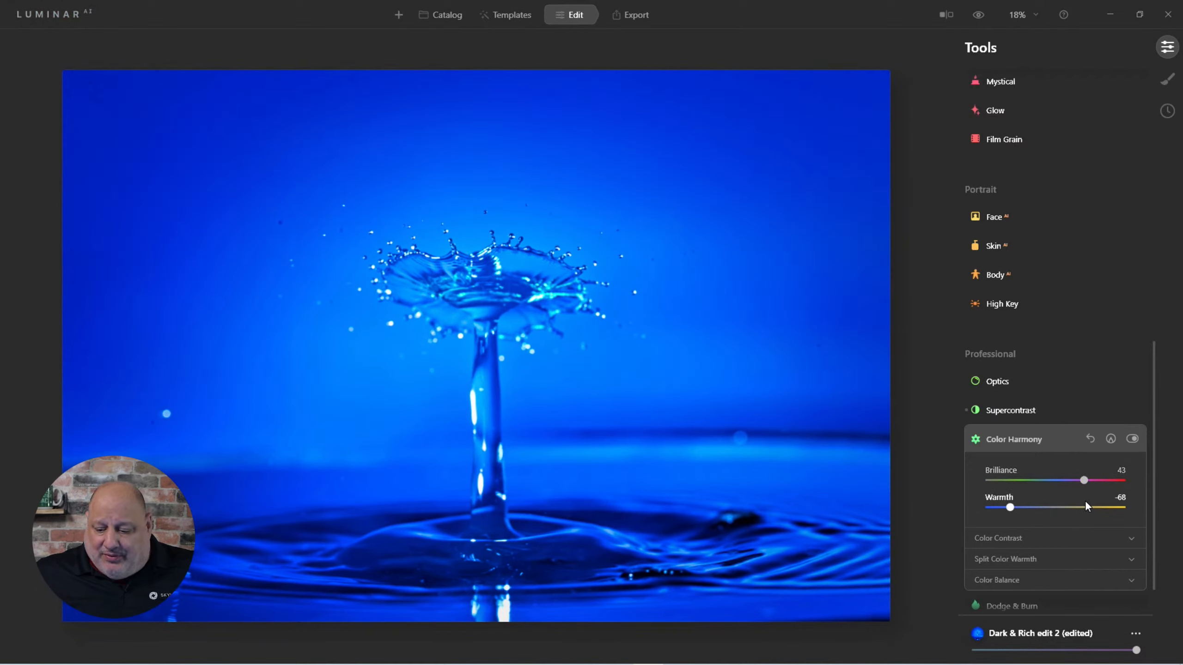
Review the Color Contrast, Split Color Warmth and Color Balance settings of Color Harmony and close that tool.
{"action": "left_click", "coordinate": [1055, 539]}
{"action": "scroll", "coordinate": [1053, 539], "scroll_direction": "down", "scroll_amount": 3}
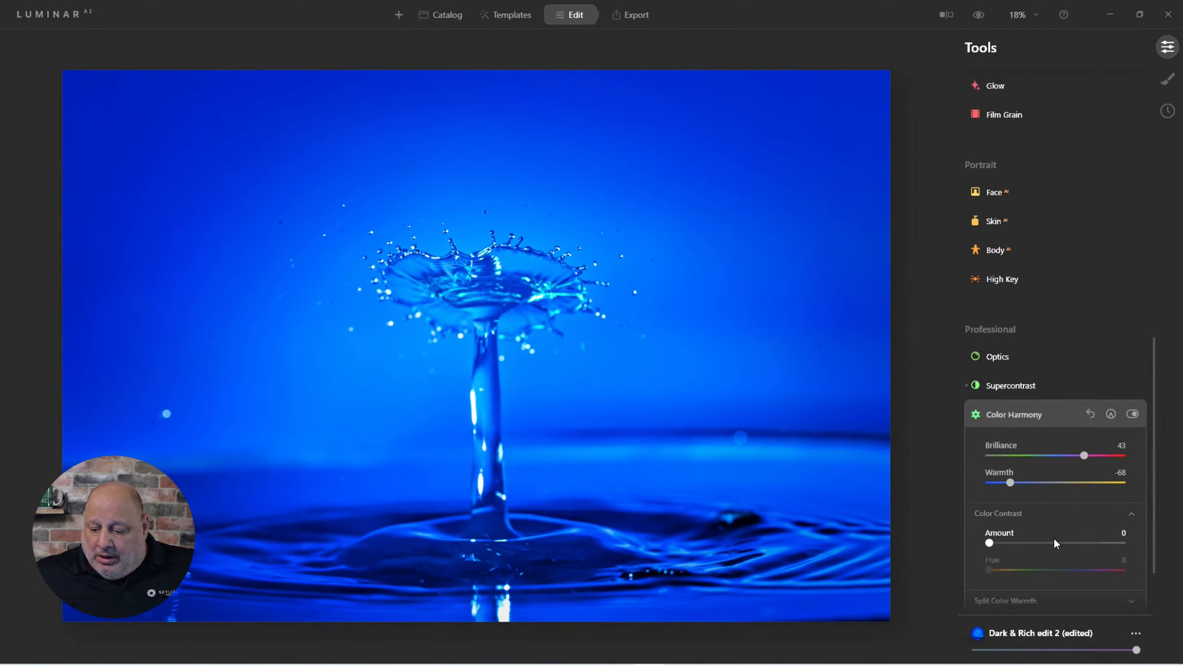
{"action": "left_click", "coordinate": [1042, 499]}
{"action": "scroll", "coordinate": [1088, 523], "scroll_direction": "down", "scroll_amount": 2}
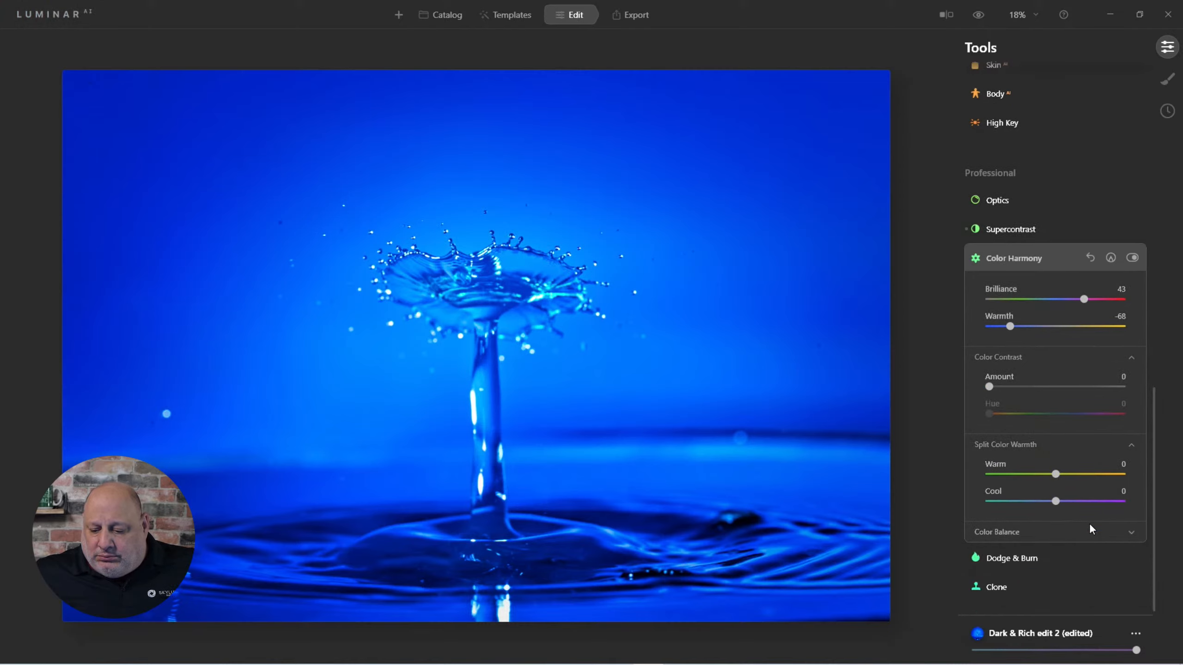
{"action": "left_click", "coordinate": [1045, 539]}
{"action": "scroll", "coordinate": [1083, 543], "scroll_direction": "down", "scroll_amount": 2}
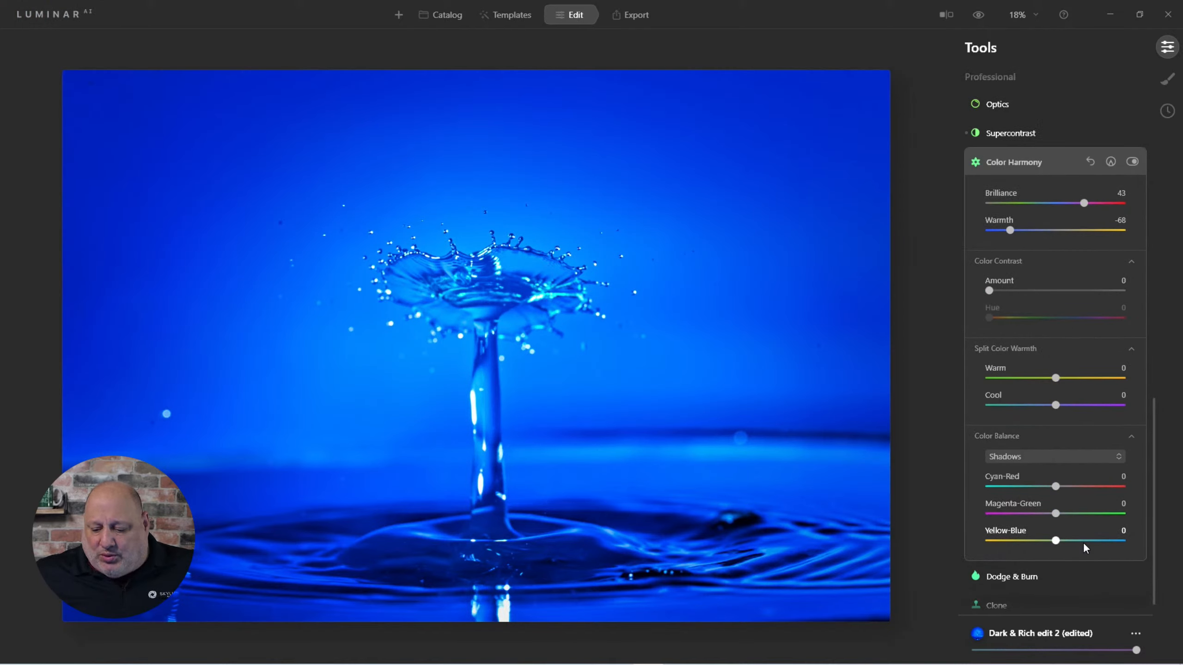
{"action": "scroll", "coordinate": [1077, 547], "scroll_direction": "up", "scroll_amount": 3}
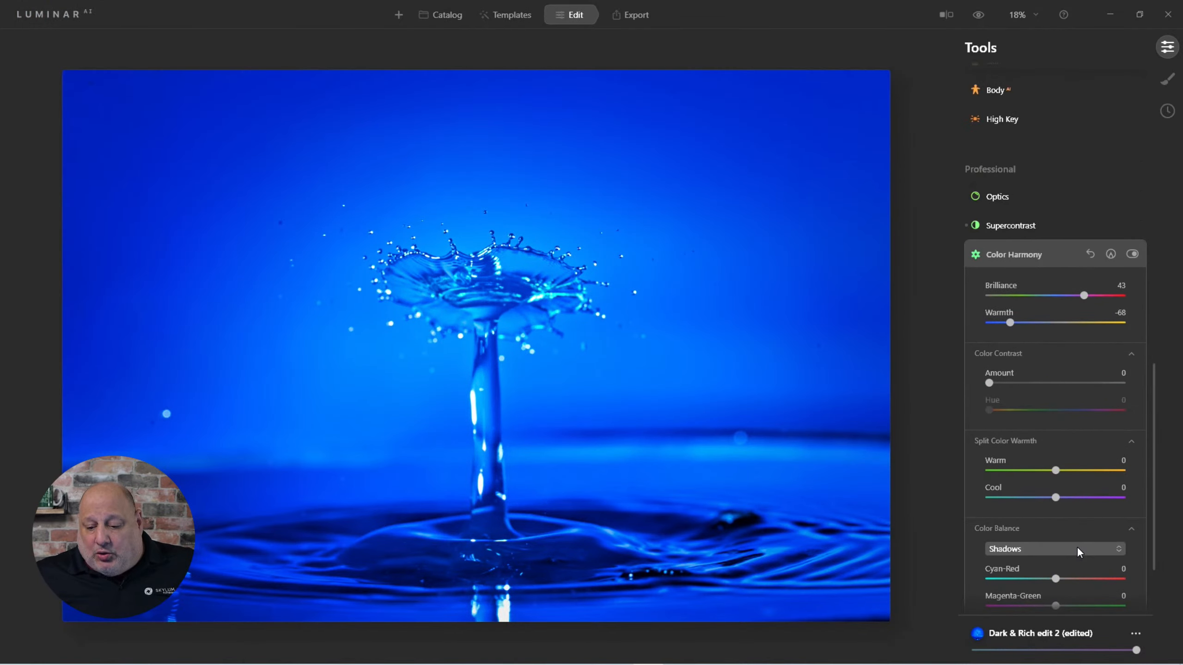
{"action": "scroll", "coordinate": [1077, 547], "scroll_direction": "up", "scroll_amount": 8}
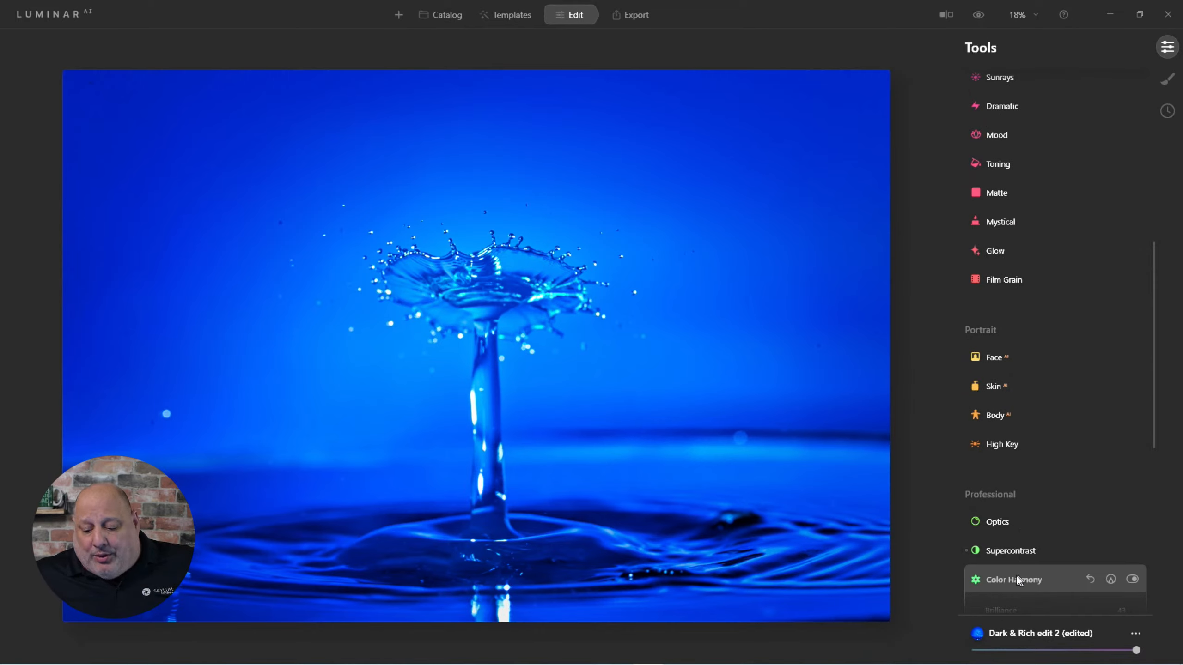
{"action": "scroll", "coordinate": [1013, 575], "scroll_direction": "down", "scroll_amount": 1}
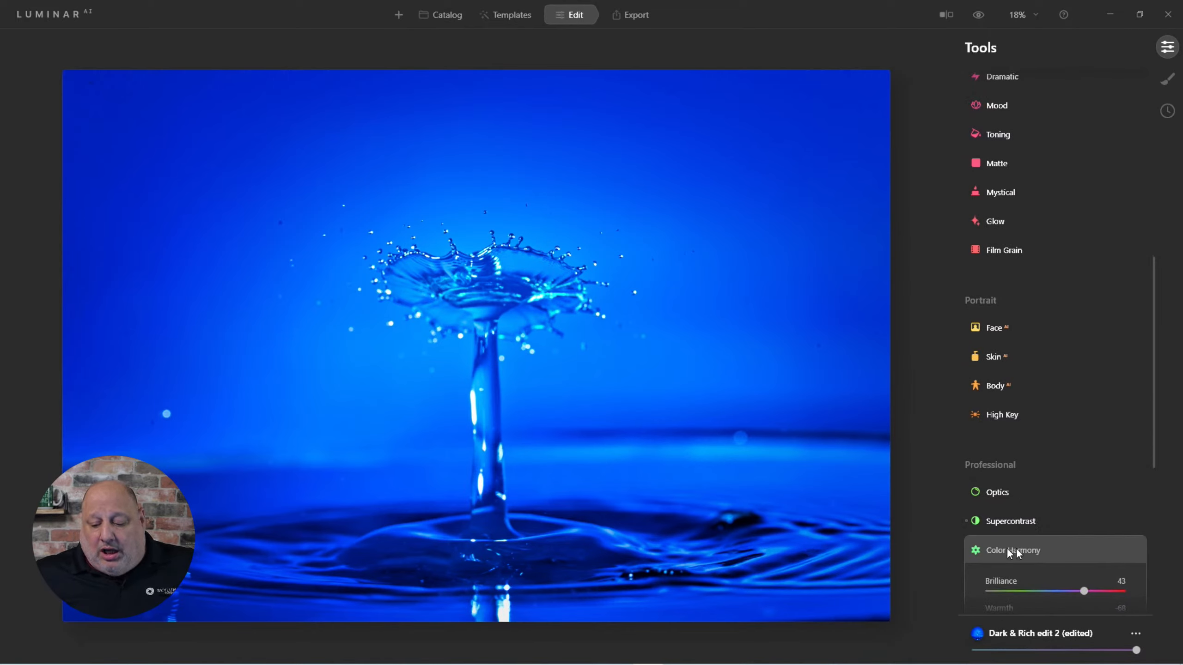
{"action": "left_click", "coordinate": [1016, 549]}
Look through the tool list for the adjusted tools and compare the photo before and after all edits.
{"action": "scroll", "coordinate": [1046, 435], "scroll_direction": "up", "scroll_amount": 12}
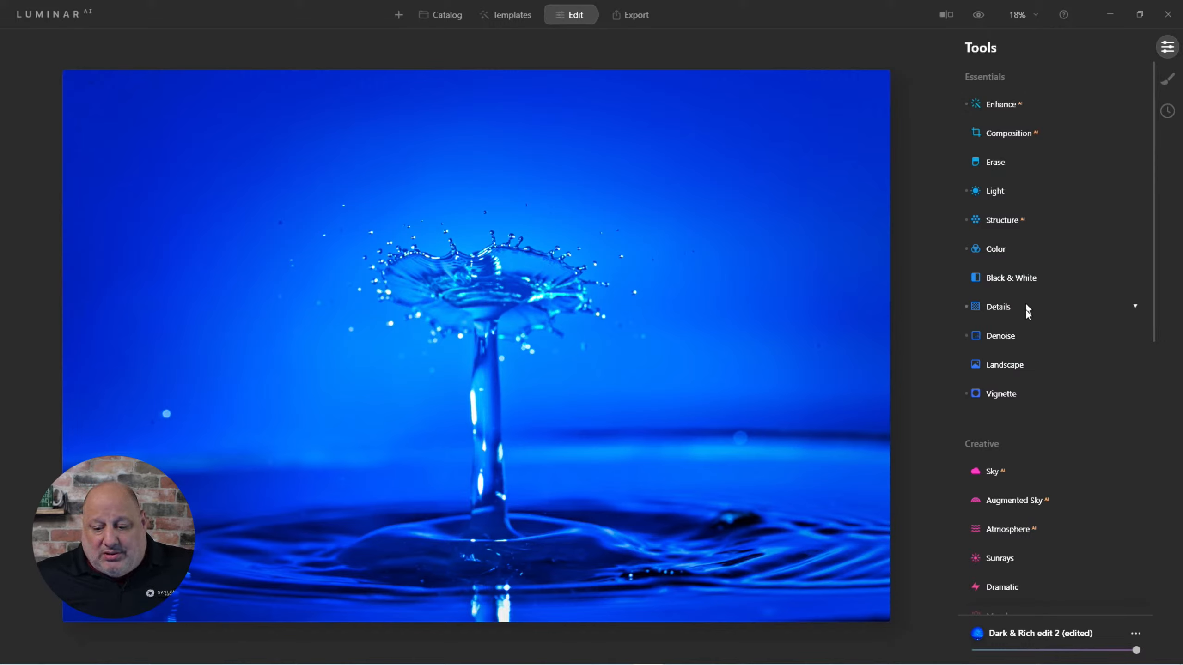
{"action": "scroll", "coordinate": [1016, 428], "scroll_direction": "down", "scroll_amount": 10}
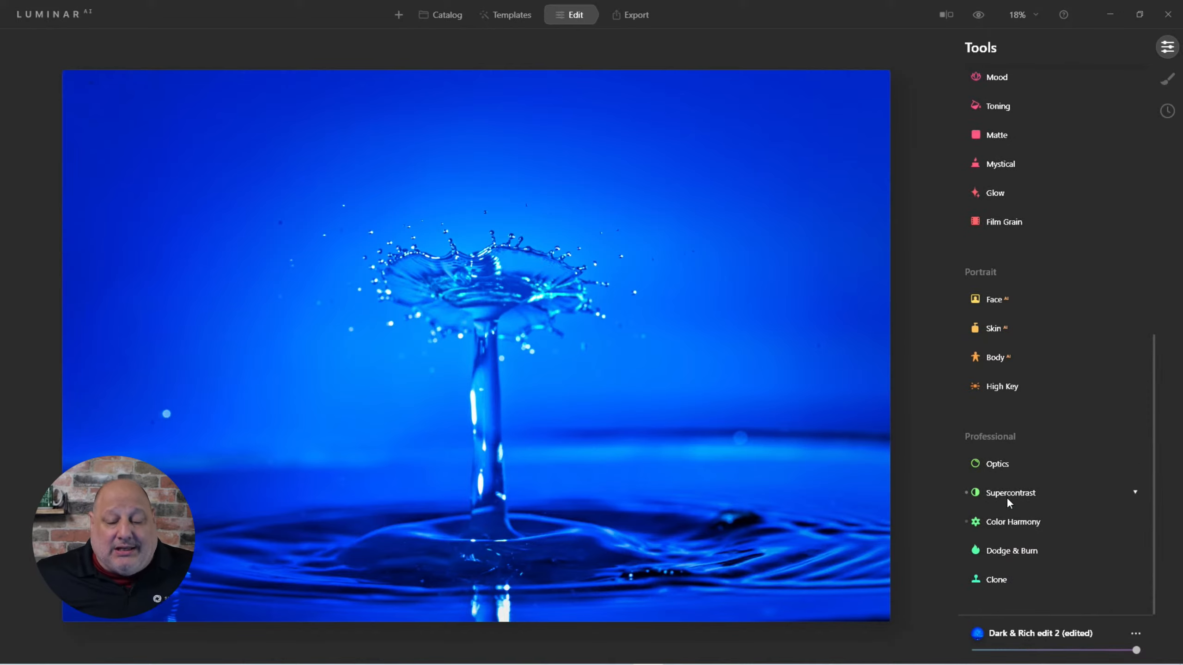
{"action": "left_click", "coordinate": [978, 15]}
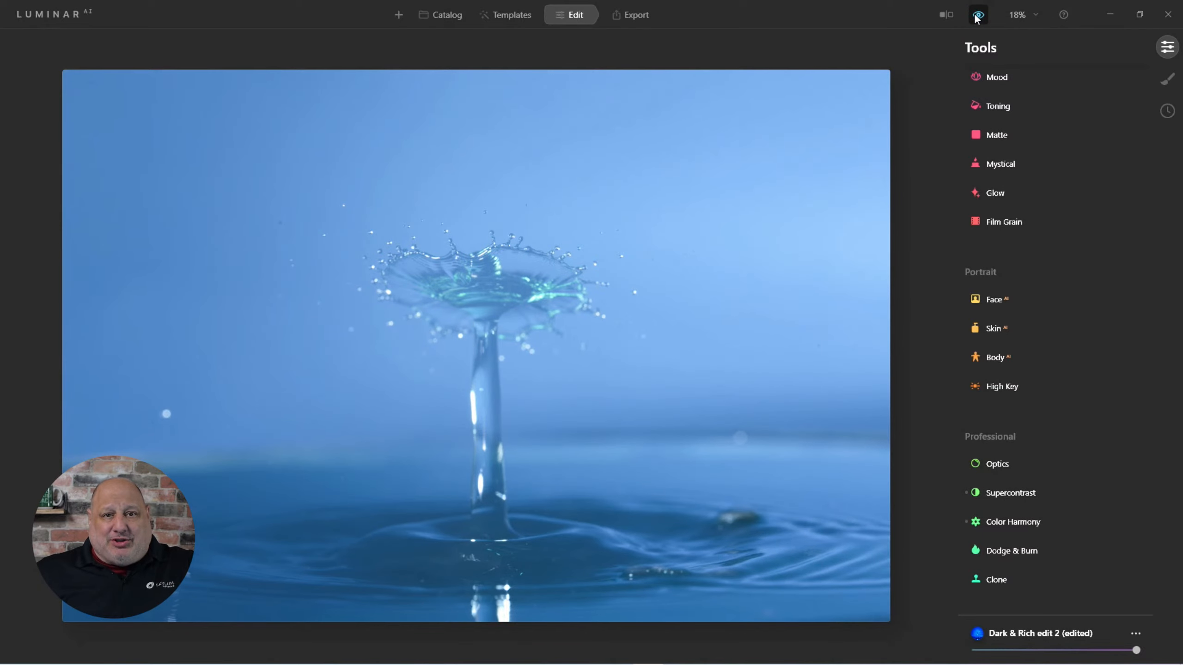
{"action": "left_click", "coordinate": [977, 15]}
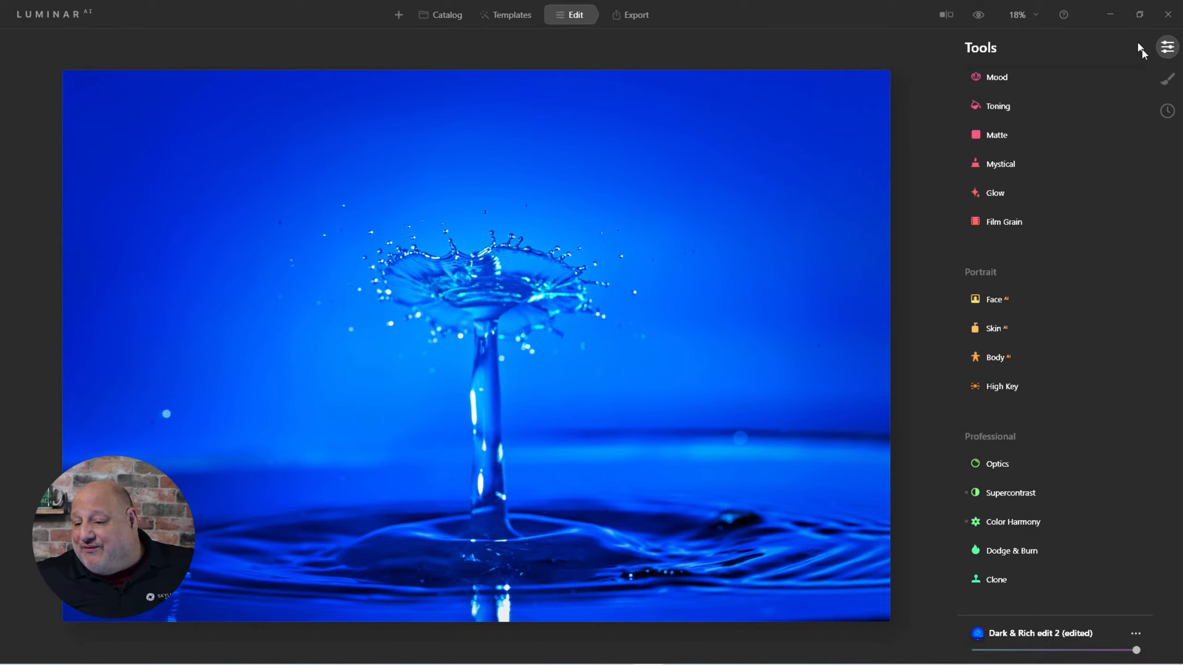
Revert the photo to the history state where the Dark & Rich edit 2 template was applied and compare it with the original.
{"action": "left_click", "coordinate": [1167, 112]}
{"action": "scroll", "coordinate": [1052, 421], "scroll_direction": "down", "scroll_amount": 6}
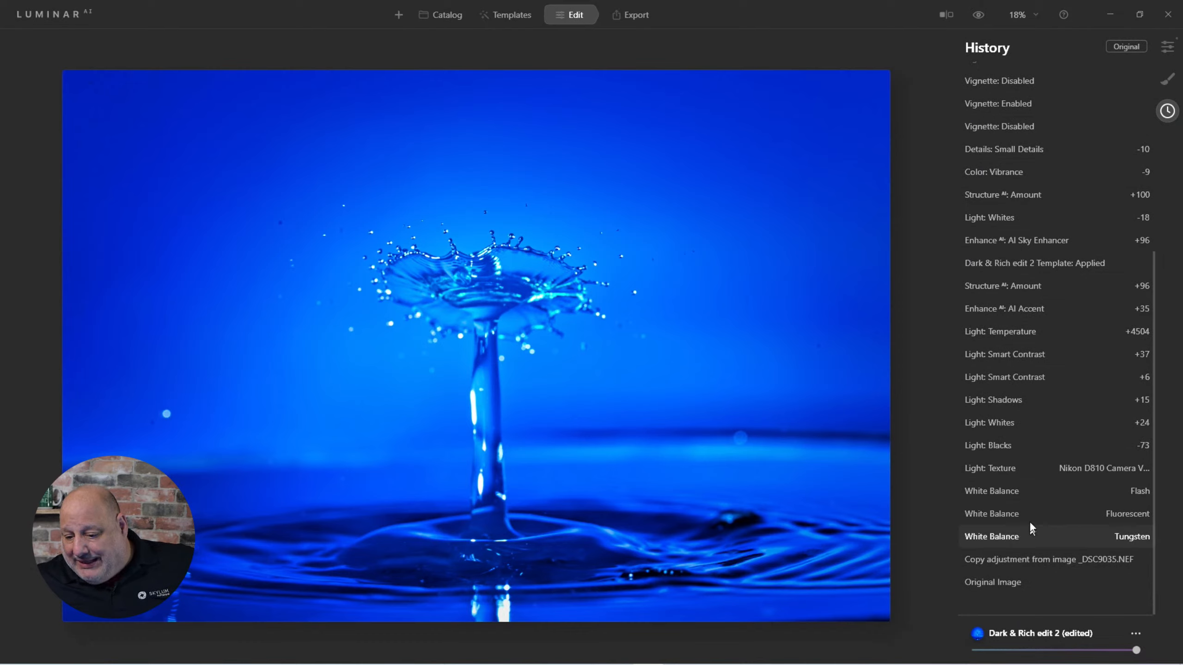
{"action": "left_click", "coordinate": [1013, 264]}
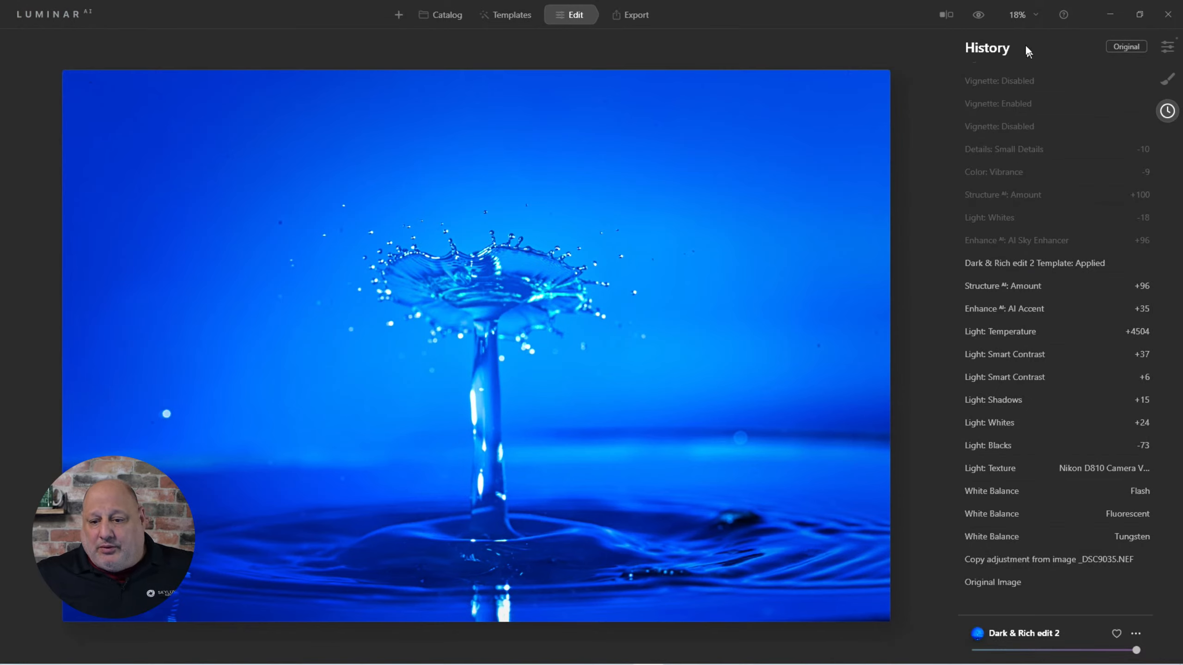
{"action": "left_click", "coordinate": [978, 16]}
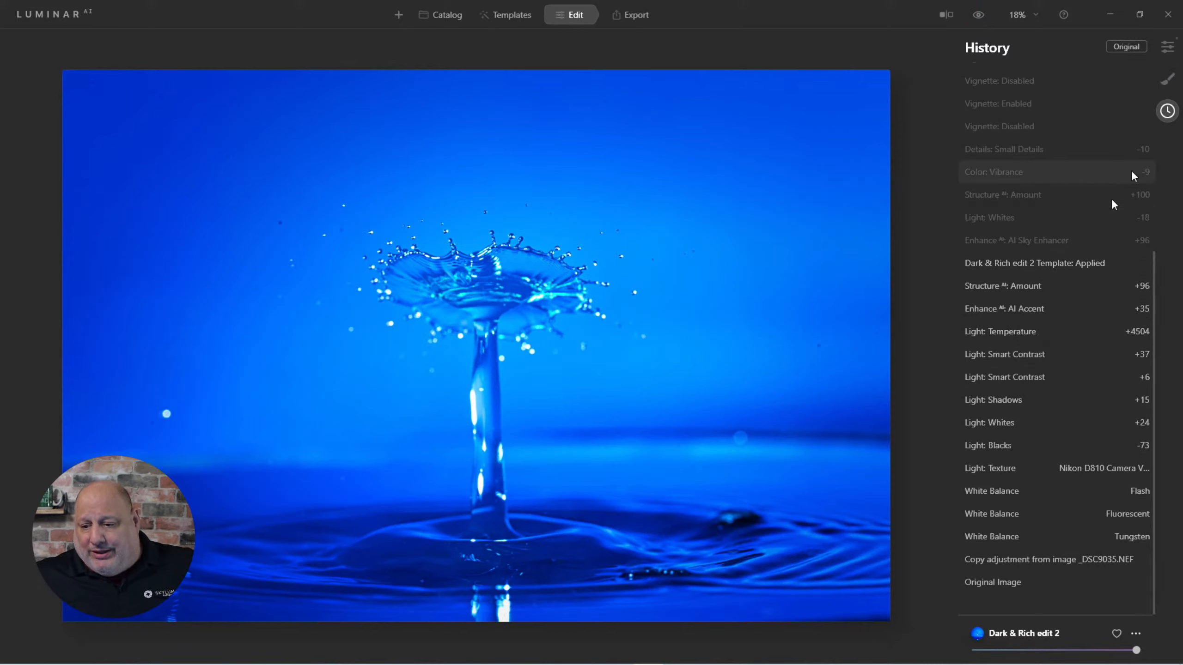
Set the Structure AI Amount to 100 and close the Structure tool.
{"action": "left_click", "coordinate": [1174, 50]}
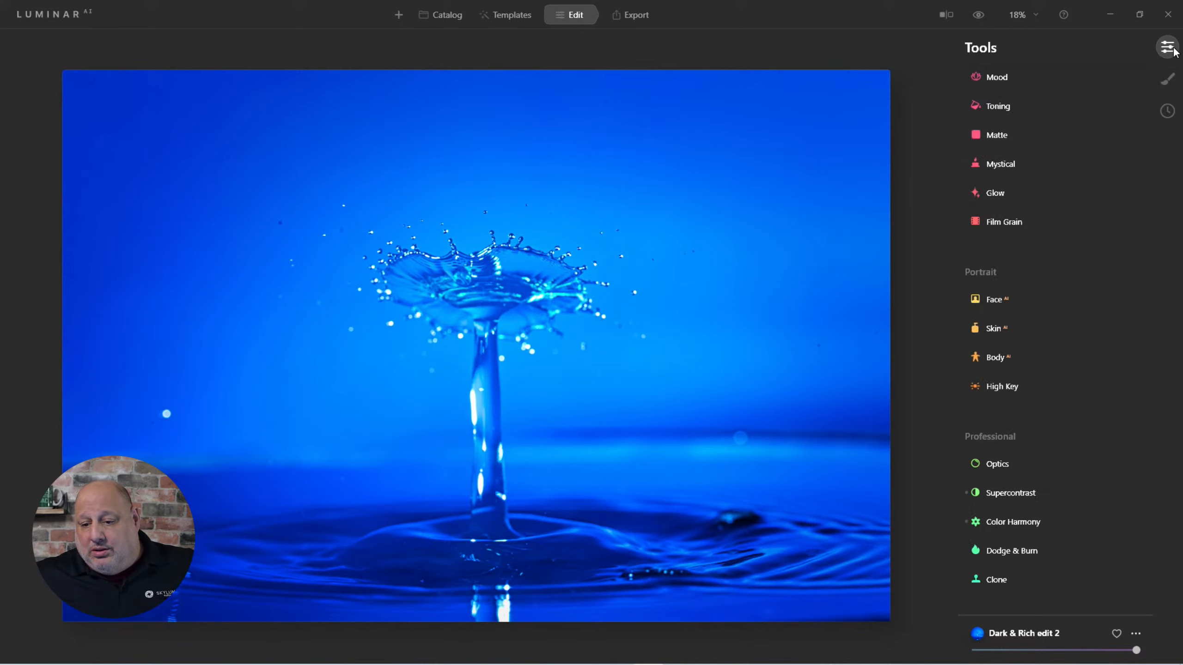
{"action": "scroll", "coordinate": [1069, 244], "scroll_direction": "up", "scroll_amount": 15}
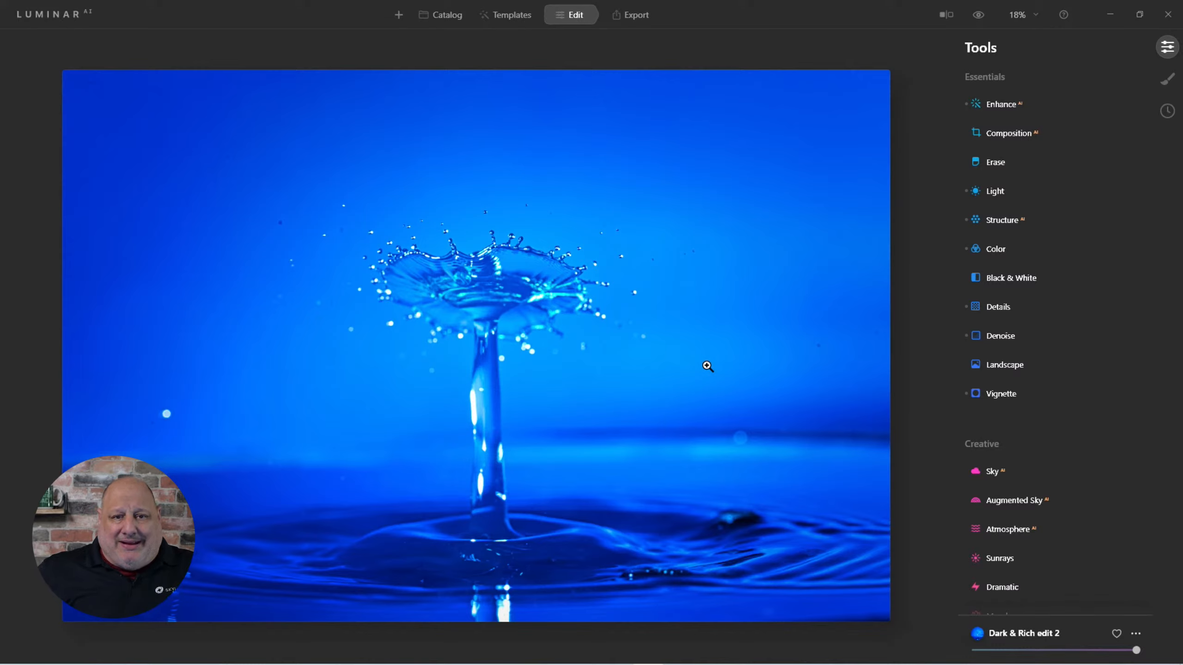
{"action": "left_click", "coordinate": [988, 219]}
{"action": "left_click_drag", "start_coordinate": [1069, 261], "coordinate": [1131, 260]}
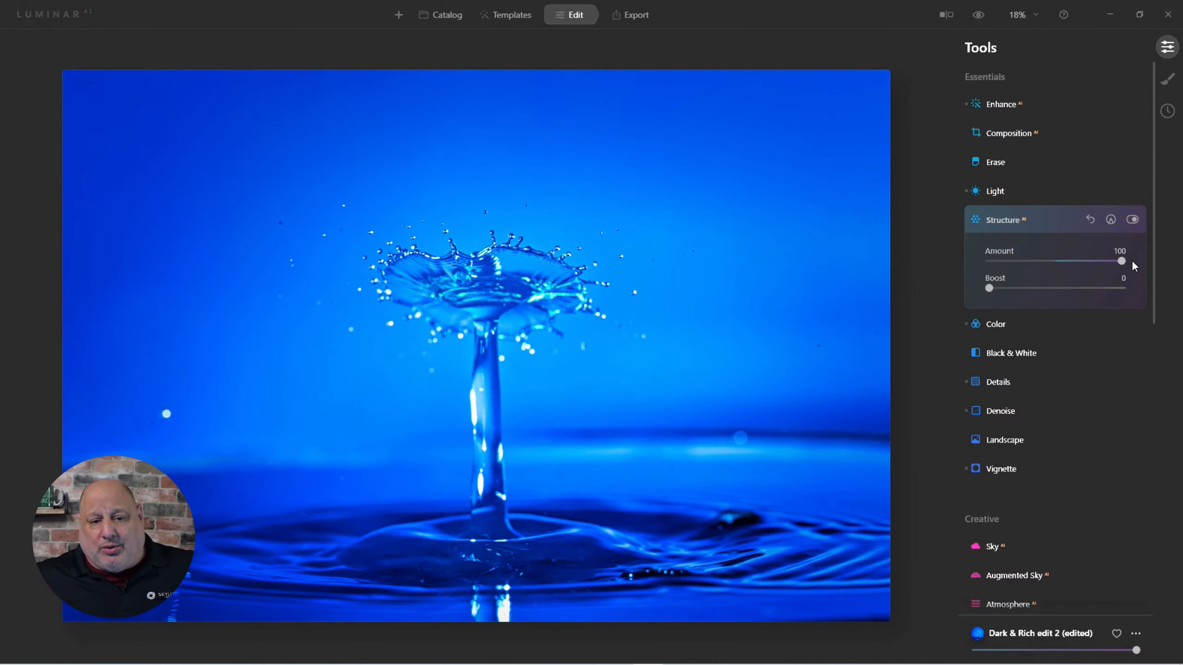
{"action": "left_click", "coordinate": [997, 220]}
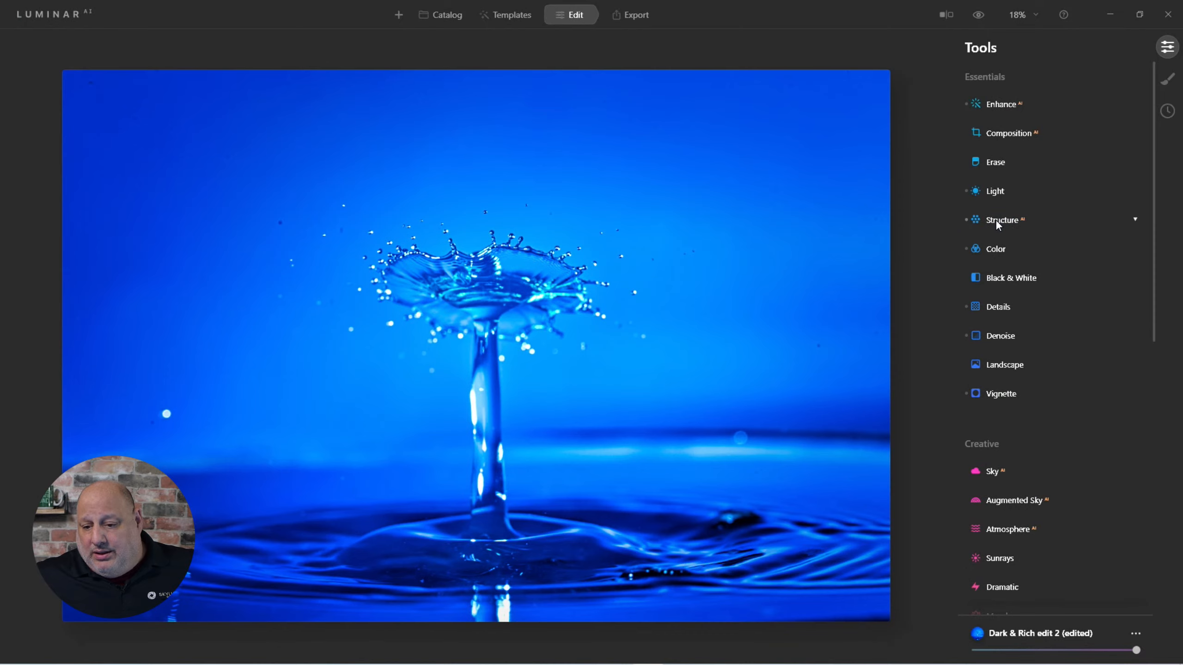
Look at the Composition tool's crop, perspective and 3D transform options and close it.
{"action": "left_click", "coordinate": [1000, 134]}
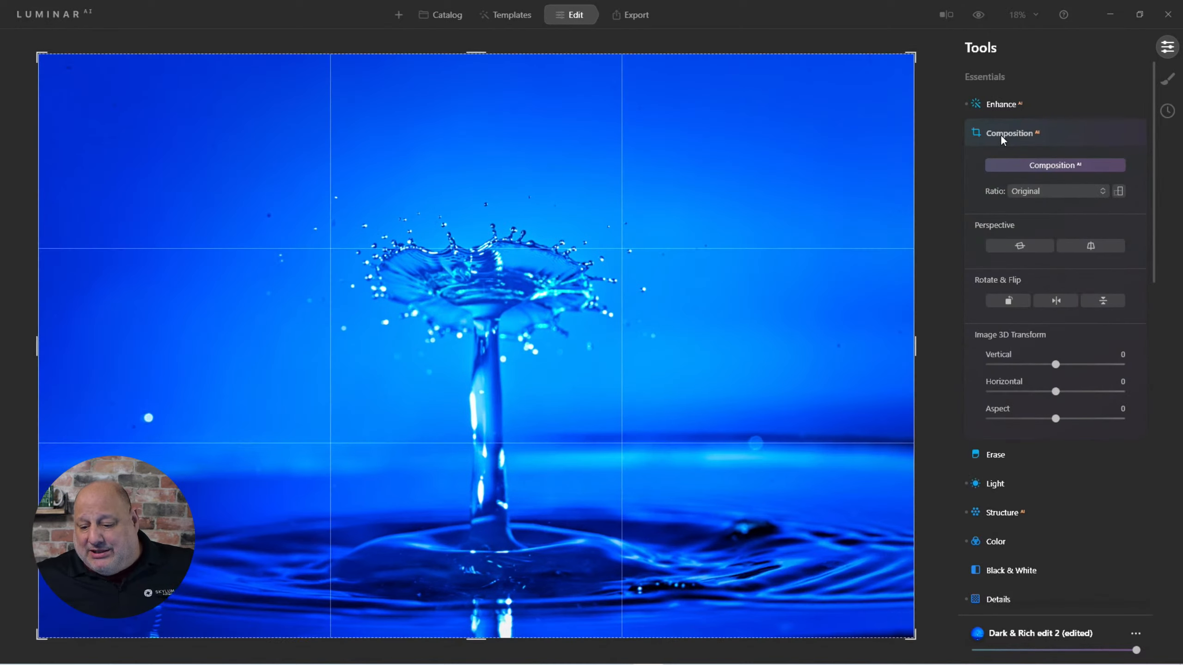
{"action": "left_click", "coordinate": [1000, 134]}
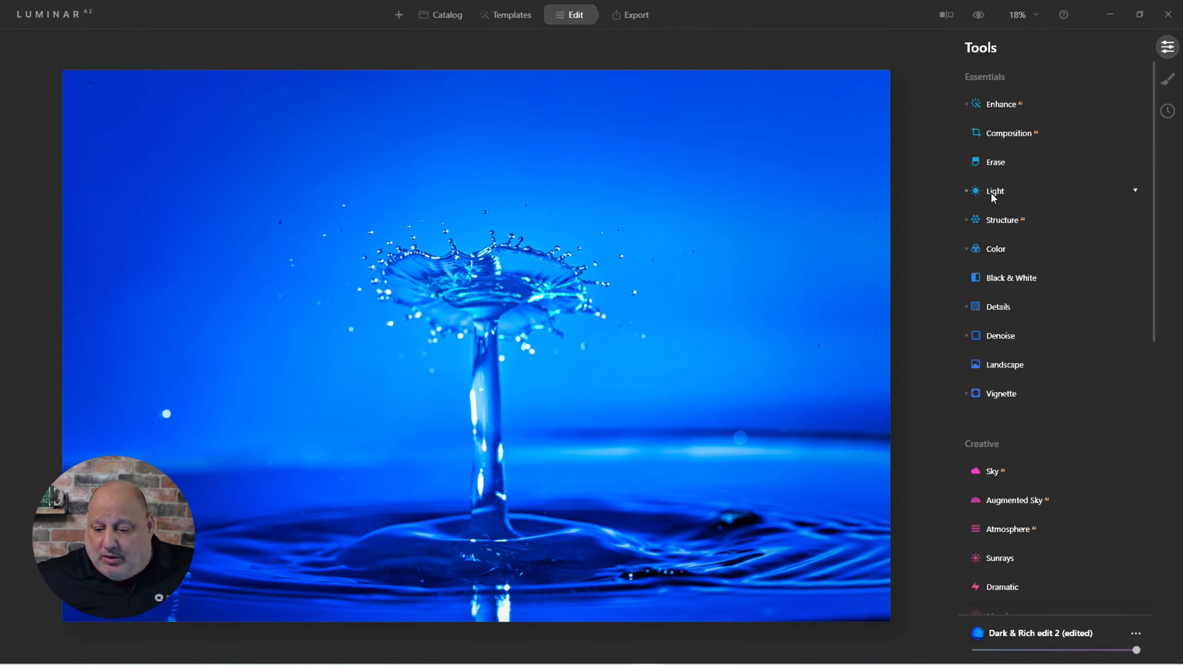
Set Blacks to -42 in the Light tool and compare the photo with the original.
{"action": "left_click", "coordinate": [991, 192]}
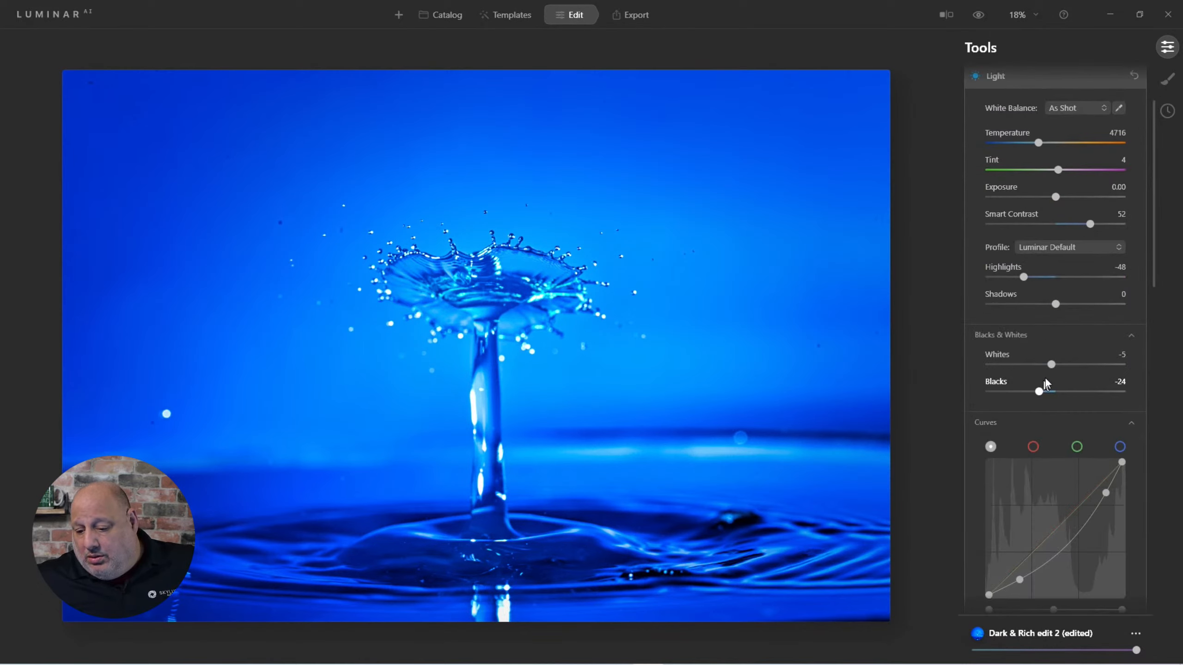
{"action": "left_click_drag", "start_coordinate": [1039, 392], "coordinate": [1028, 392]}
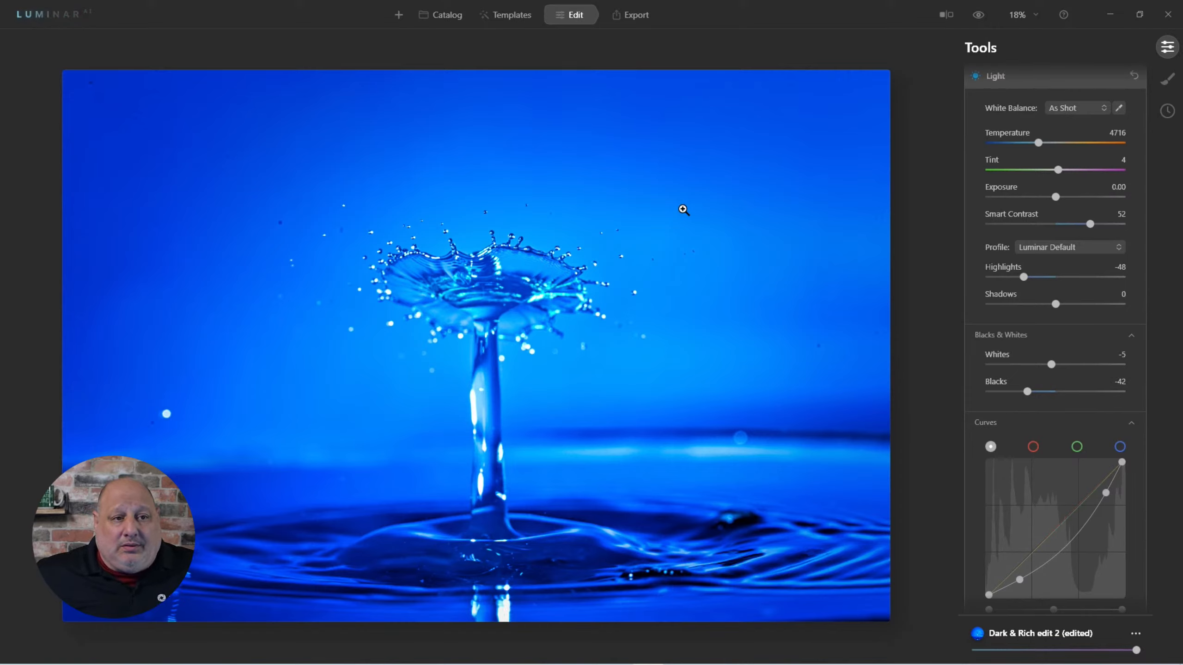
{"action": "left_click", "coordinate": [978, 15]}
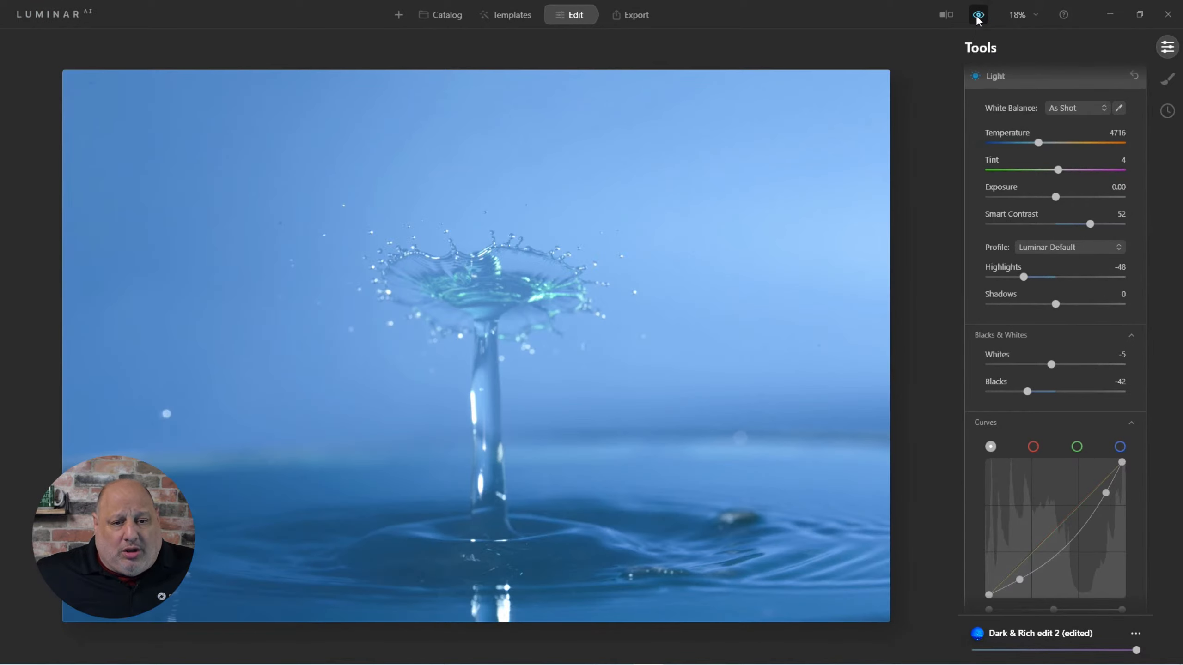
{"action": "left_click", "coordinate": [978, 15]}
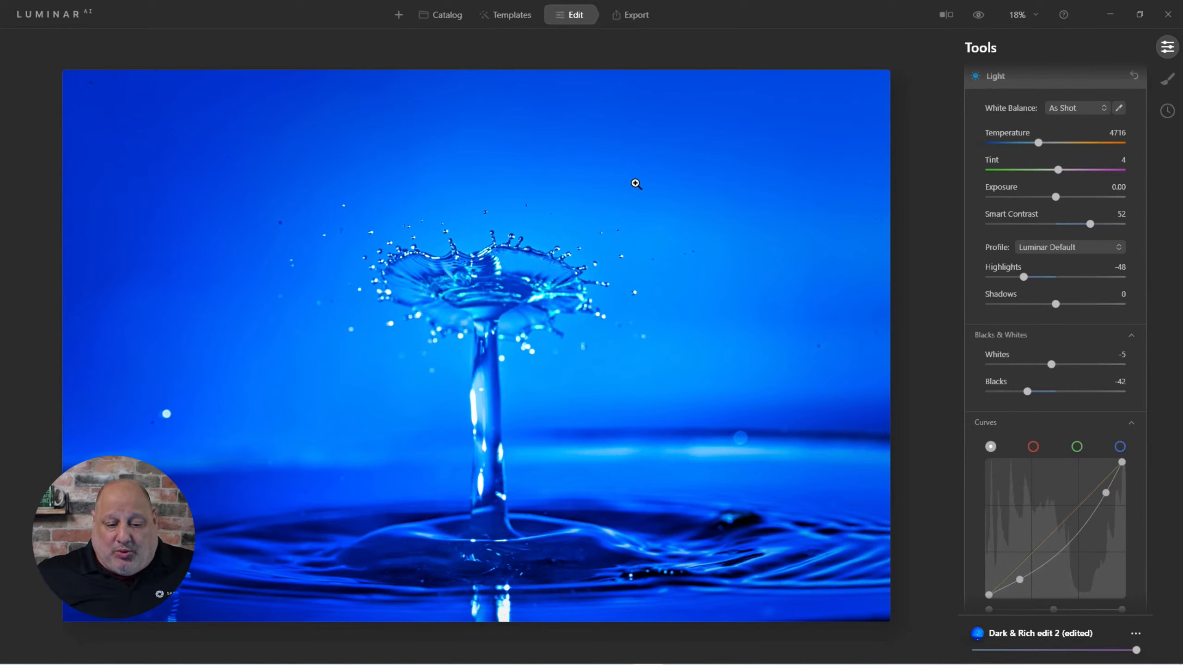
Copy the adjustments of the edited water-splash photo.
{"action": "right_click", "coordinate": [598, 181]}
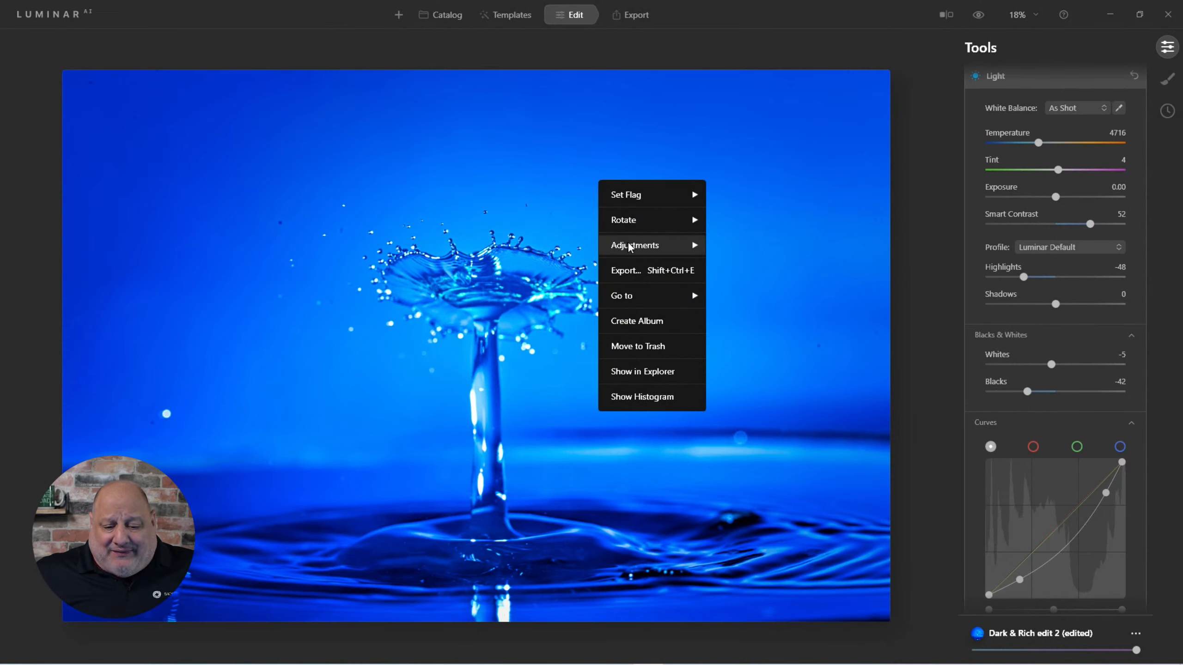
{"action": "mouse_move", "coordinate": [630, 247]}
{"action": "left_click", "coordinate": [730, 275]}
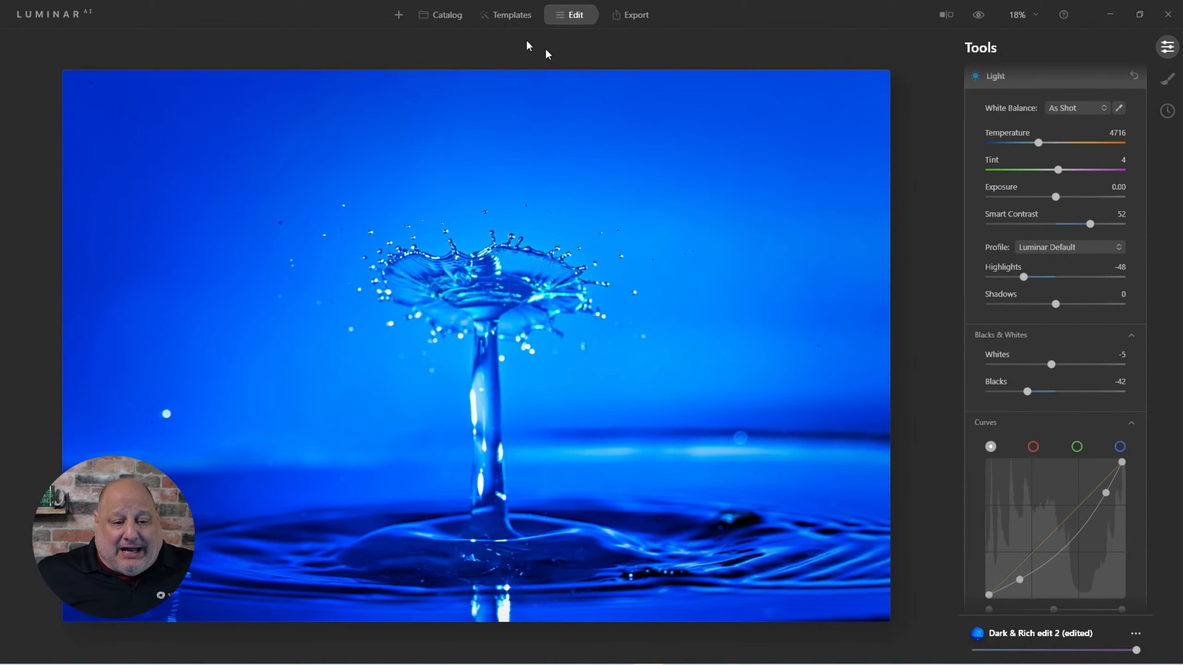
Paste the copied adjustments onto 12 consecutive unedited photos of the Macro and Closeup catalog folder, starting with _DSC9039.NEF.
{"action": "left_click", "coordinate": [454, 18]}
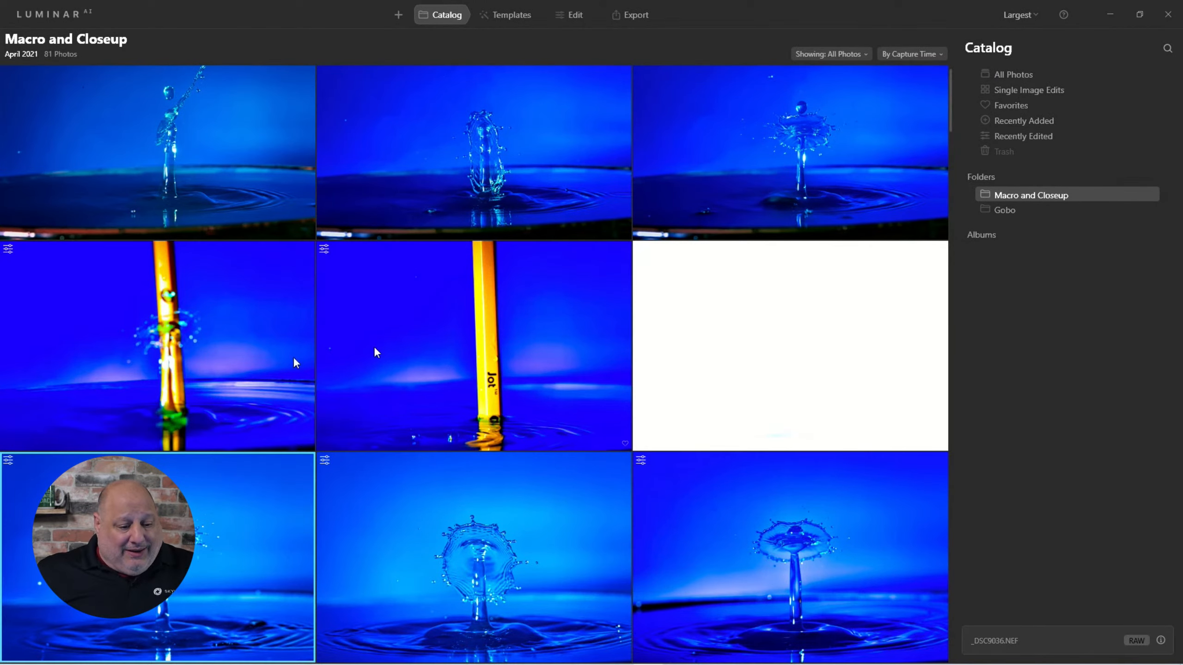
{"action": "scroll", "coordinate": [369, 275], "scroll_direction": "down", "scroll_amount": 2}
{"action": "scroll", "coordinate": [372, 280], "scroll_direction": "down", "scroll_amount": 7}
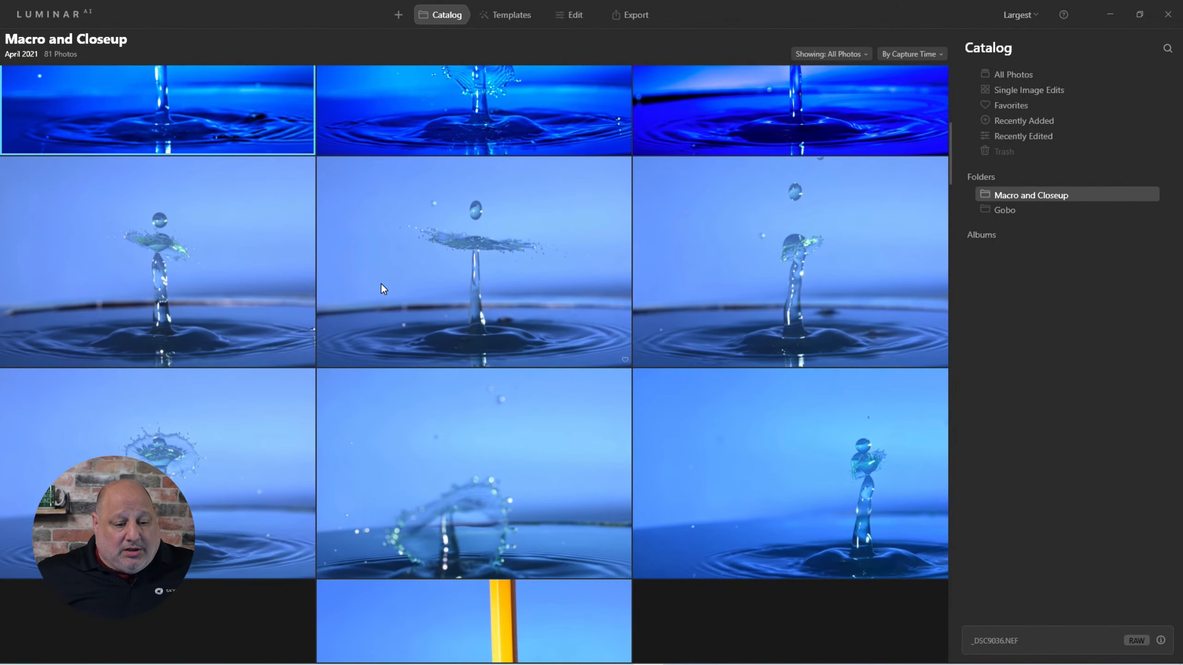
{"action": "left_click", "coordinate": [239, 234]}
{"action": "scroll", "coordinate": [347, 342], "scroll_direction": "down", "scroll_amount": 5}
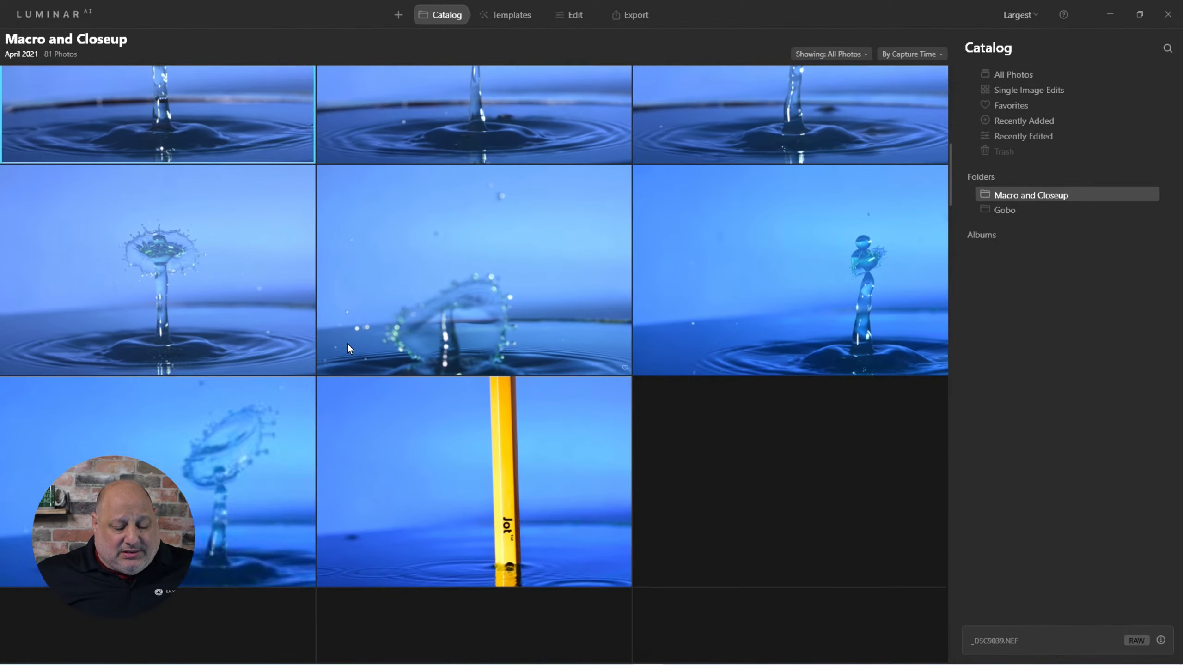
{"action": "scroll", "coordinate": [347, 342], "scroll_direction": "down", "scroll_amount": 8}
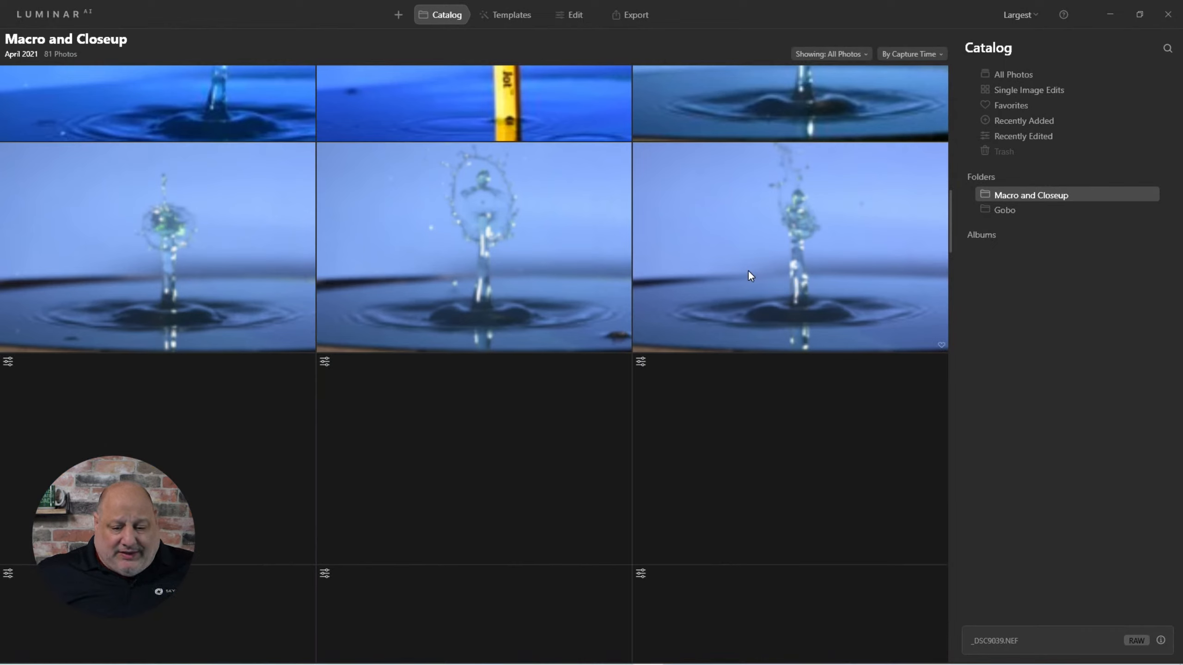
{"action": "left_click", "coordinate": [748, 270], "text": "shift"}
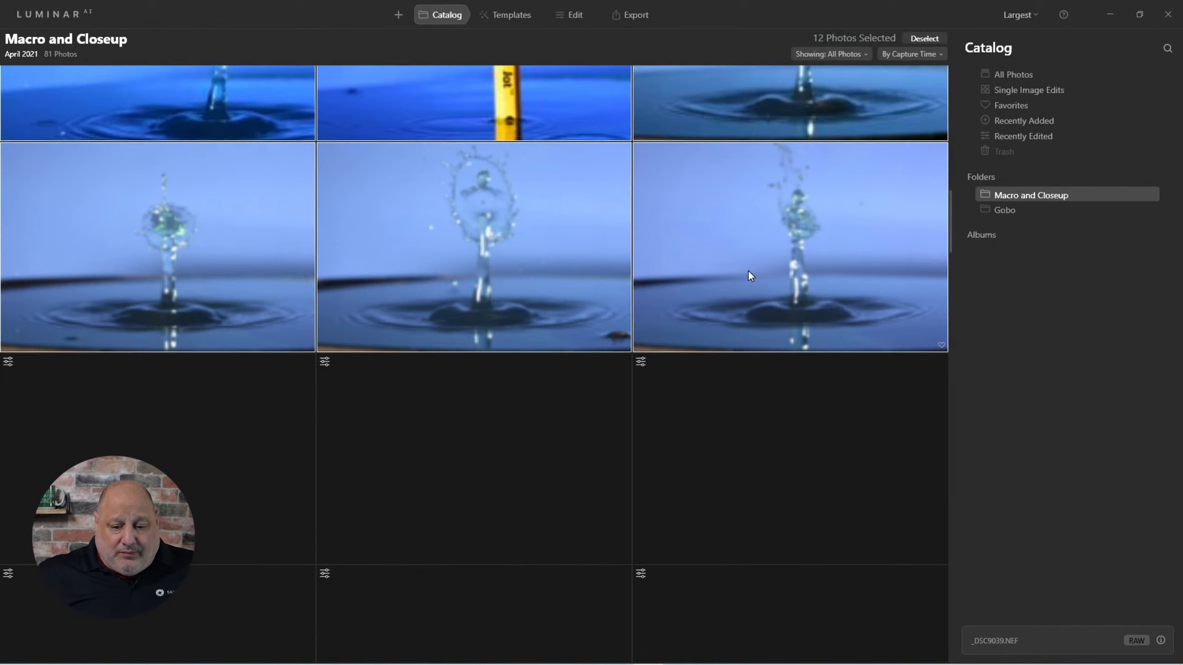
{"action": "right_click", "coordinate": [573, 248]}
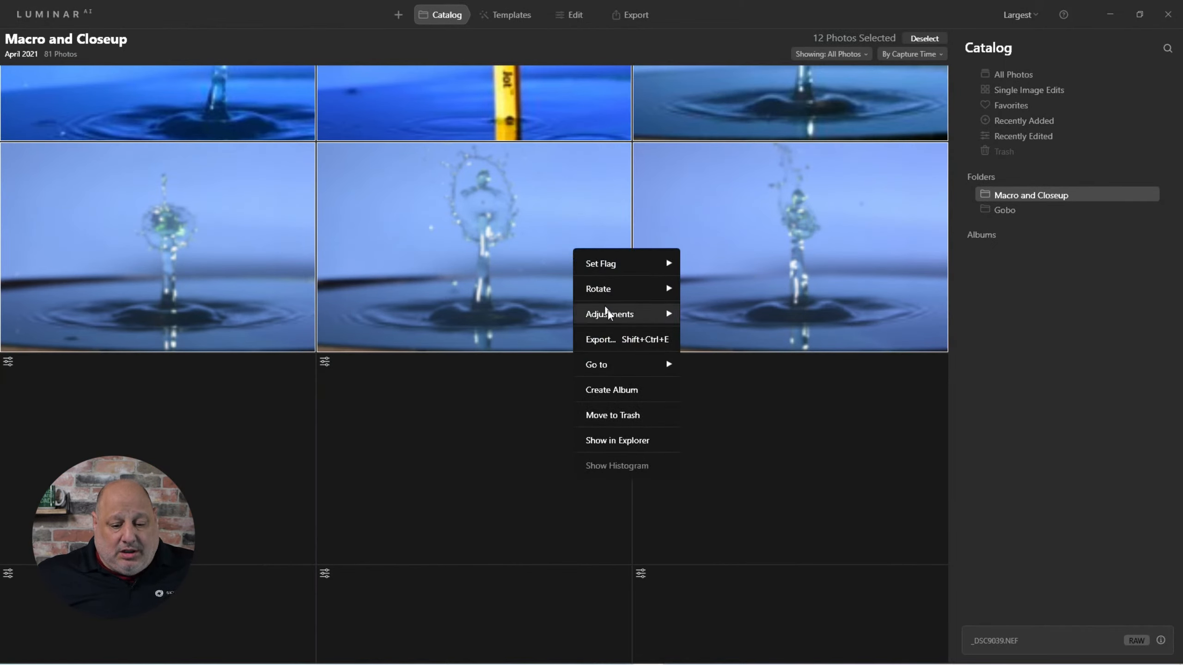
{"action": "mouse_move", "coordinate": [607, 313]}
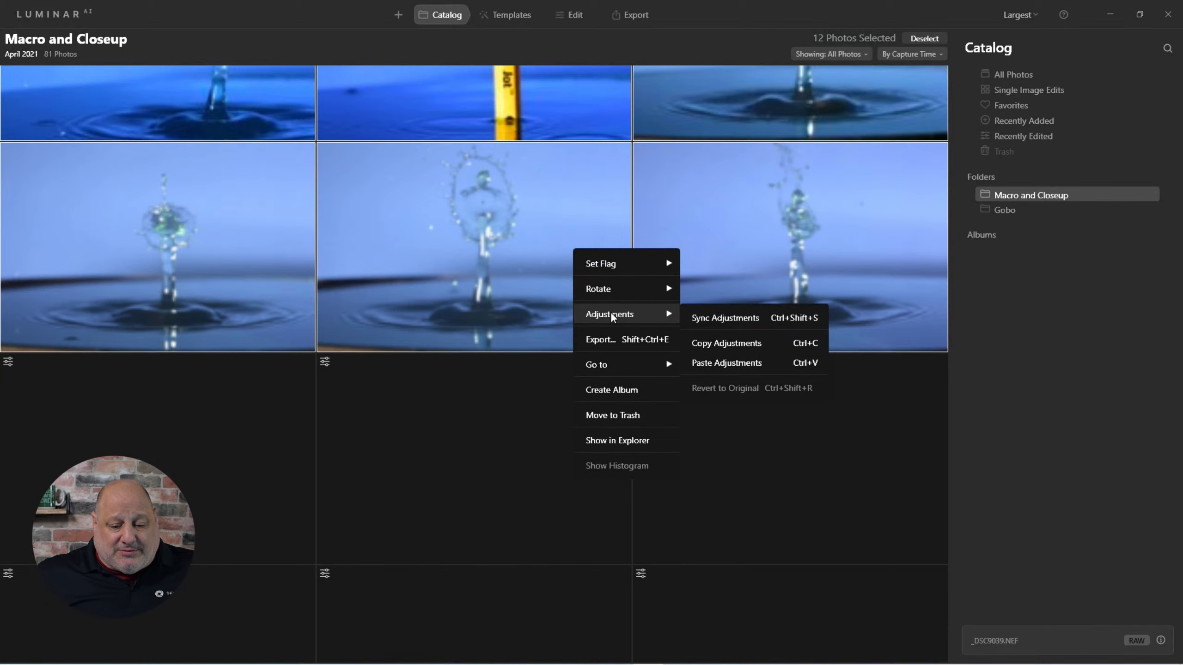
{"action": "left_click", "coordinate": [719, 363]}
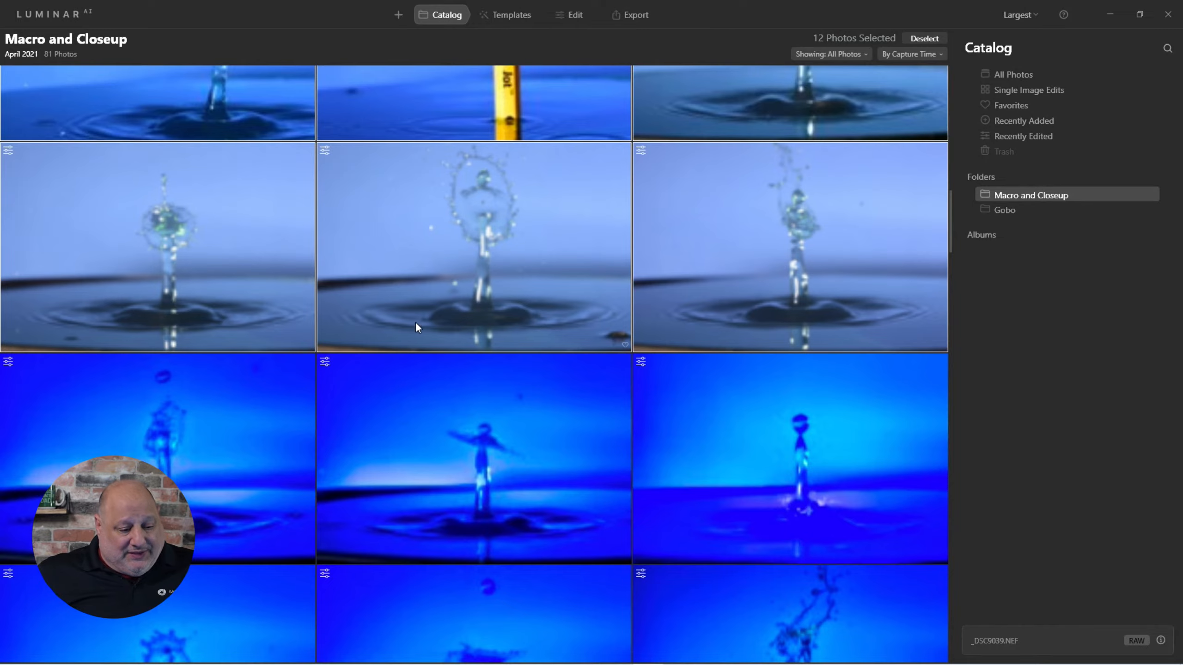
Look over the photos that received the adjustments and open the edited source photo just above them.
{"action": "scroll", "coordinate": [447, 324], "scroll_direction": "up", "scroll_amount": 5}
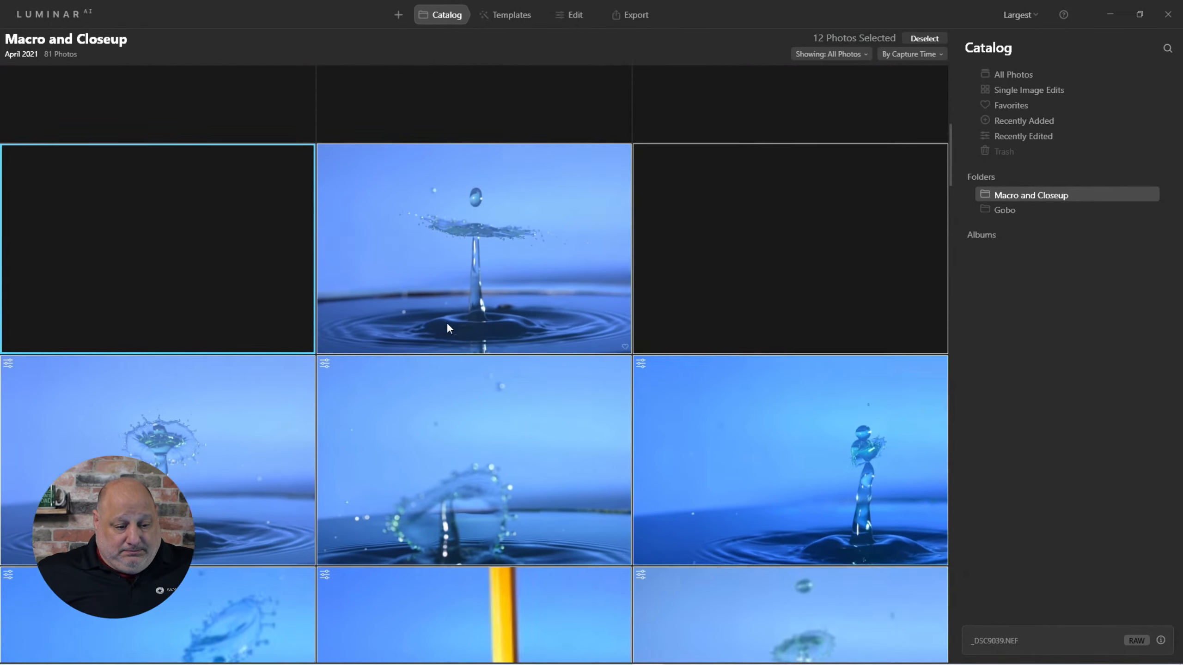
{"action": "scroll", "coordinate": [447, 326], "scroll_direction": "up", "scroll_amount": 3}
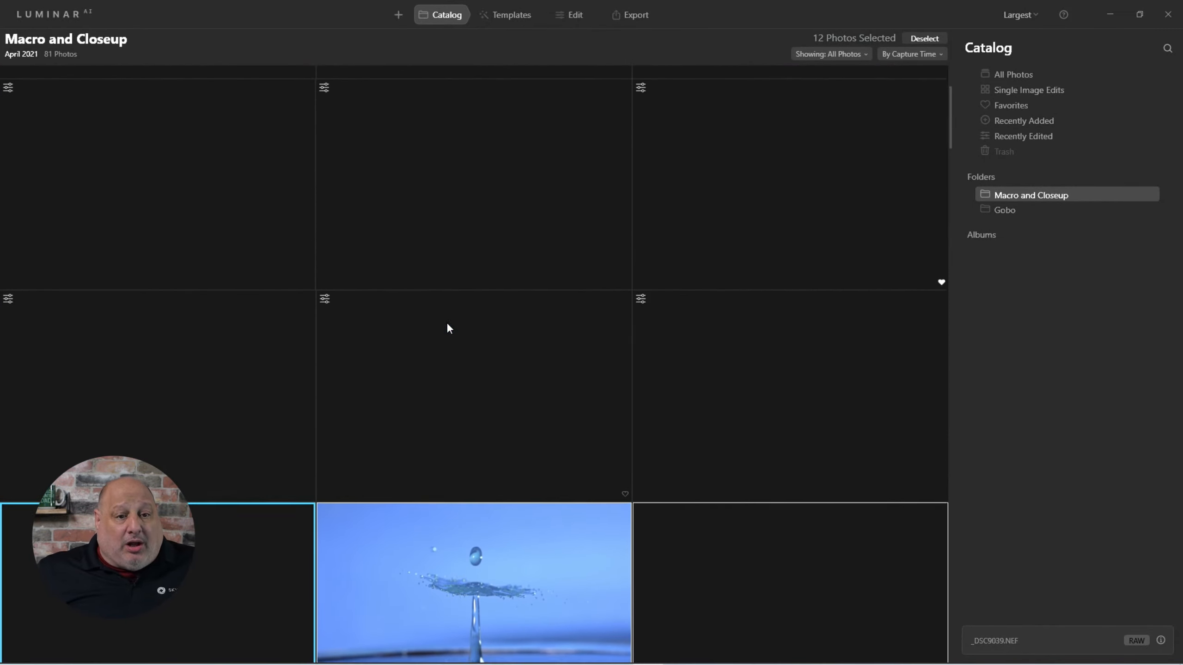
{"action": "scroll", "coordinate": [447, 324], "scroll_direction": "down", "scroll_amount": 2}
{"action": "scroll", "coordinate": [447, 324], "scroll_direction": "down", "scroll_amount": 4}
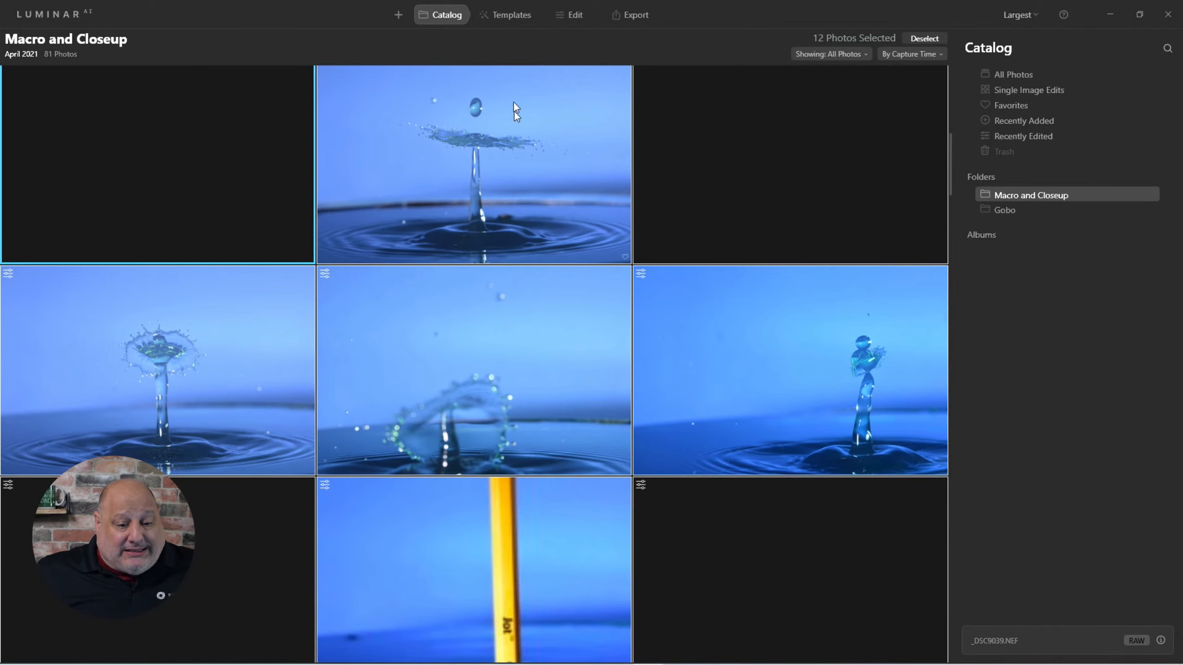
{"action": "scroll", "coordinate": [488, 146], "scroll_direction": "up", "scroll_amount": 3}
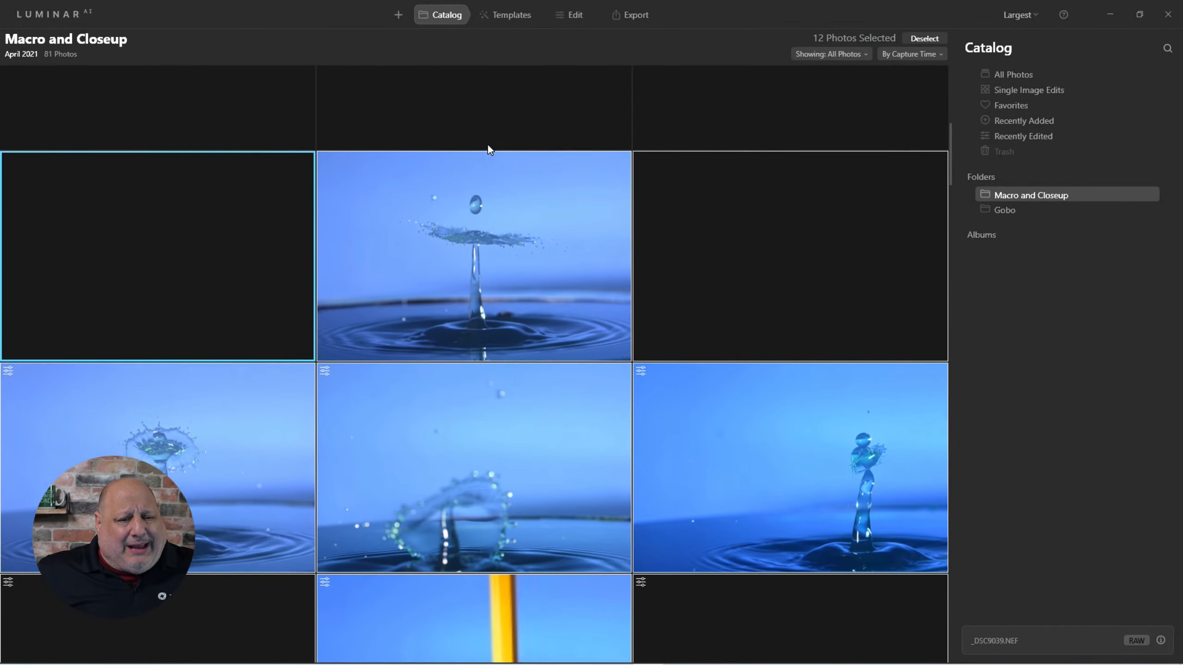
{"action": "scroll", "coordinate": [492, 164], "scroll_direction": "up", "scroll_amount": 4}
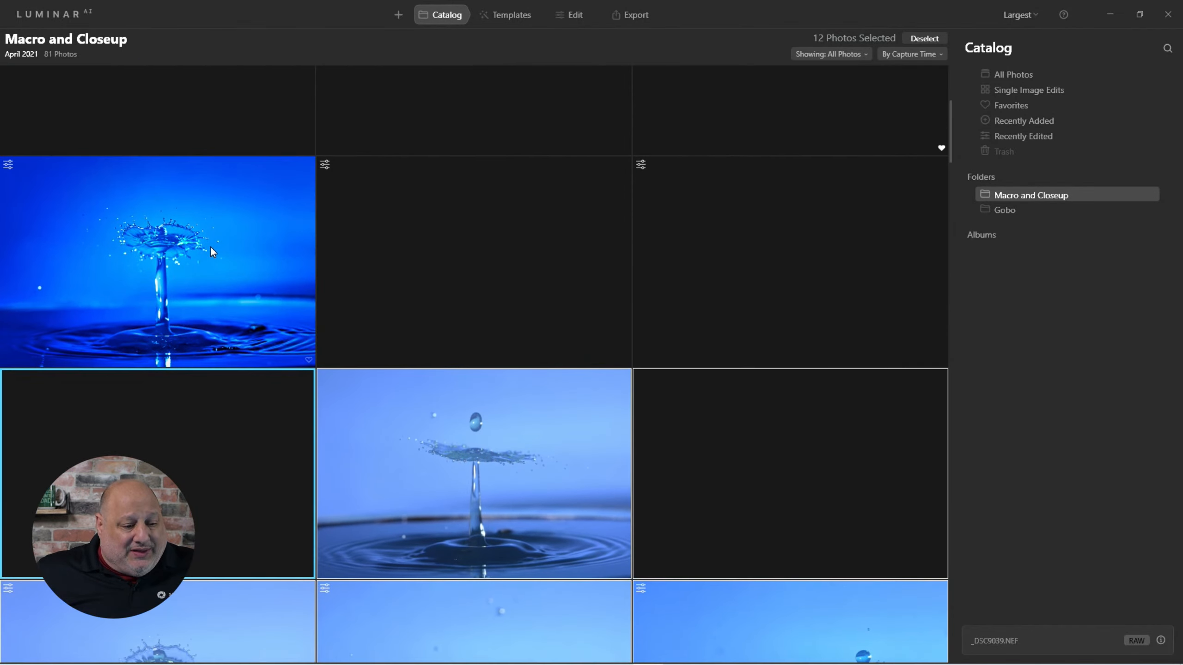
{"action": "double_click", "coordinate": [211, 248]}
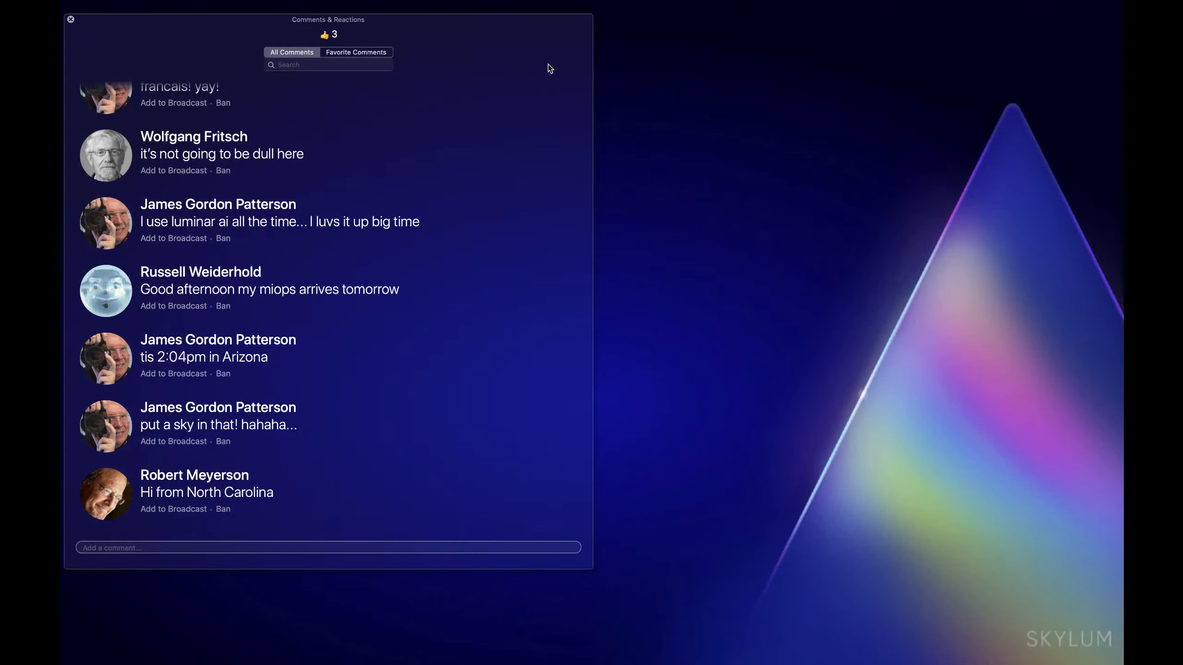
Switch to the Comments & Reactions window and read through all viewer comments from the earliest to the latest.
{"action": "scroll", "coordinate": [443, 224], "scroll_direction": "up", "scroll_amount": 3}
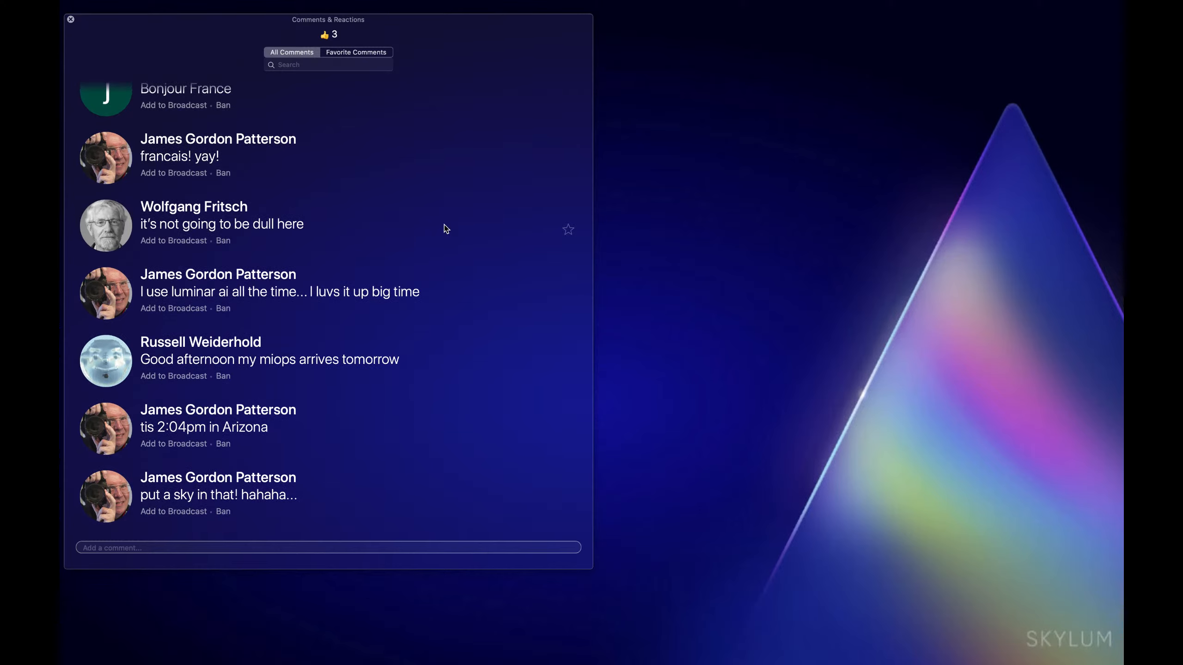
{"action": "scroll", "coordinate": [443, 225], "scroll_direction": "up", "scroll_amount": 5}
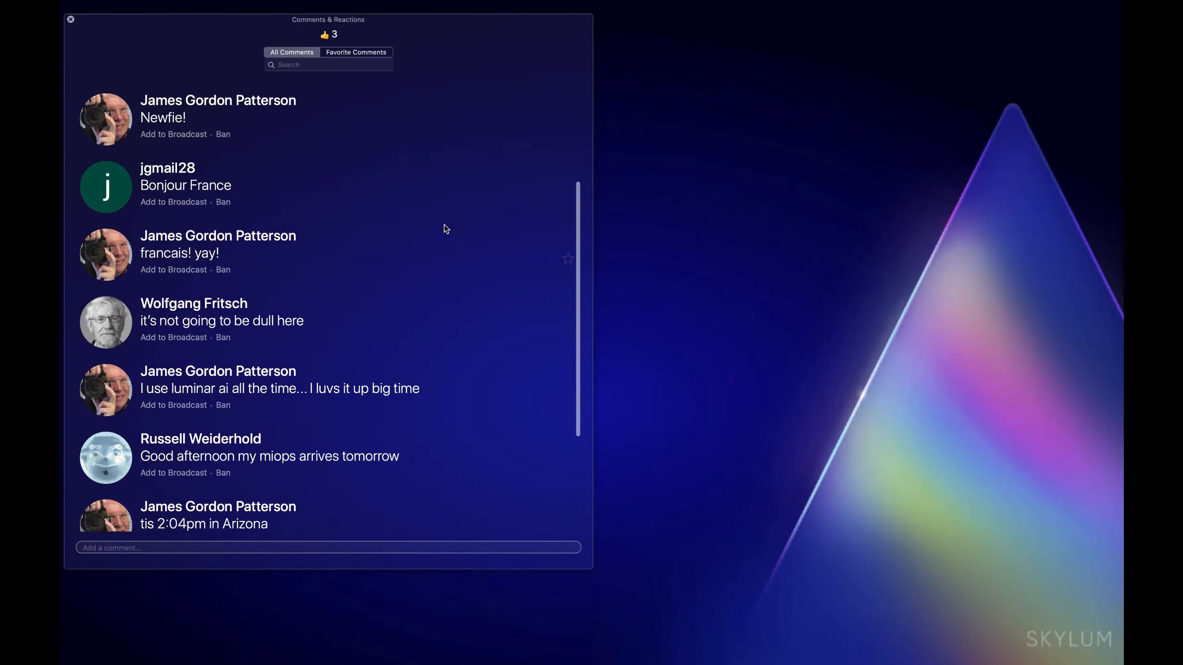
{"action": "scroll", "coordinate": [444, 225], "scroll_direction": "up", "scroll_amount": 5}
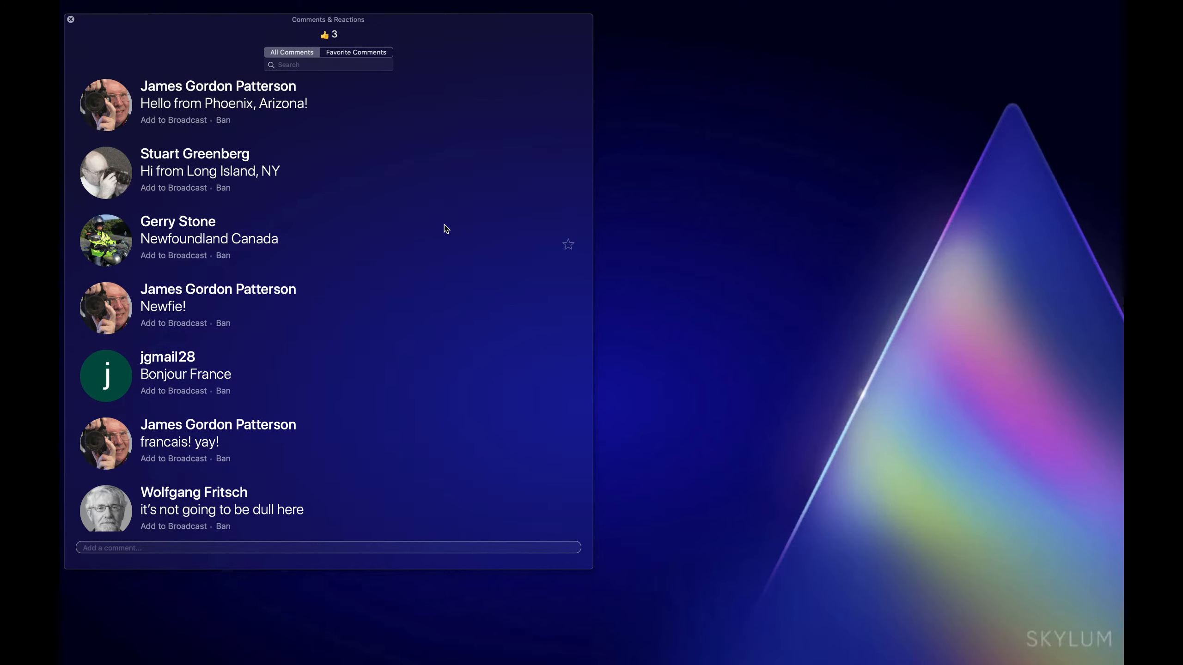
{"action": "scroll", "coordinate": [443, 225], "scroll_direction": "down", "scroll_amount": 10}
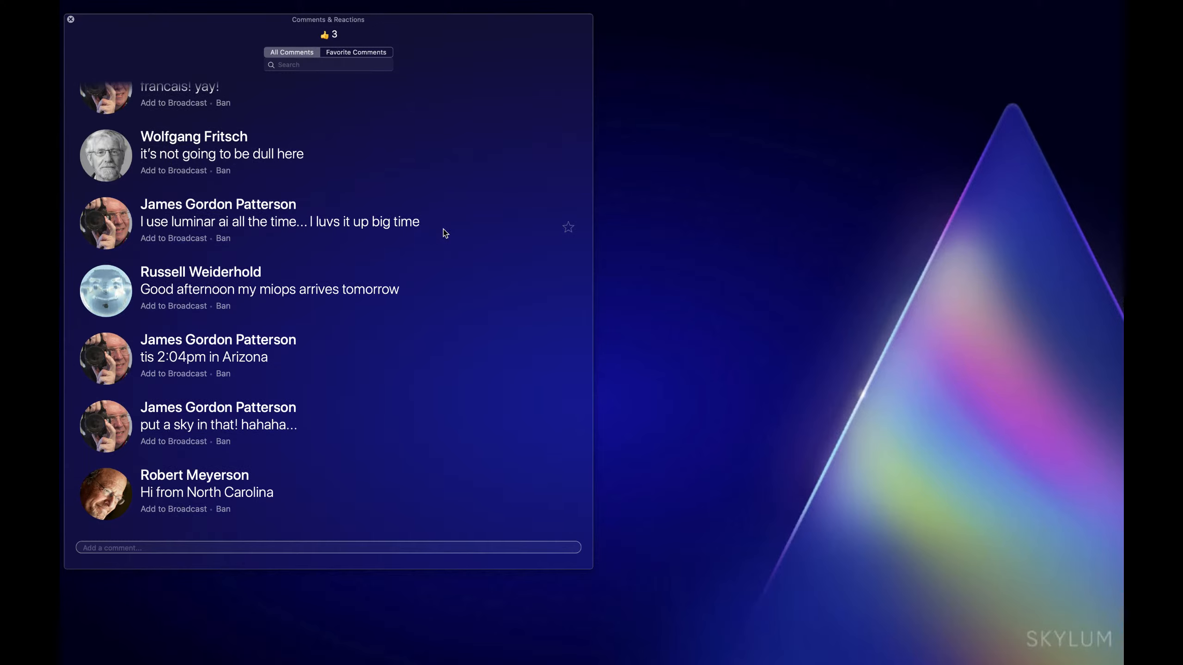
{"action": "scroll", "coordinate": [443, 230], "scroll_direction": "down", "scroll_amount": 2}
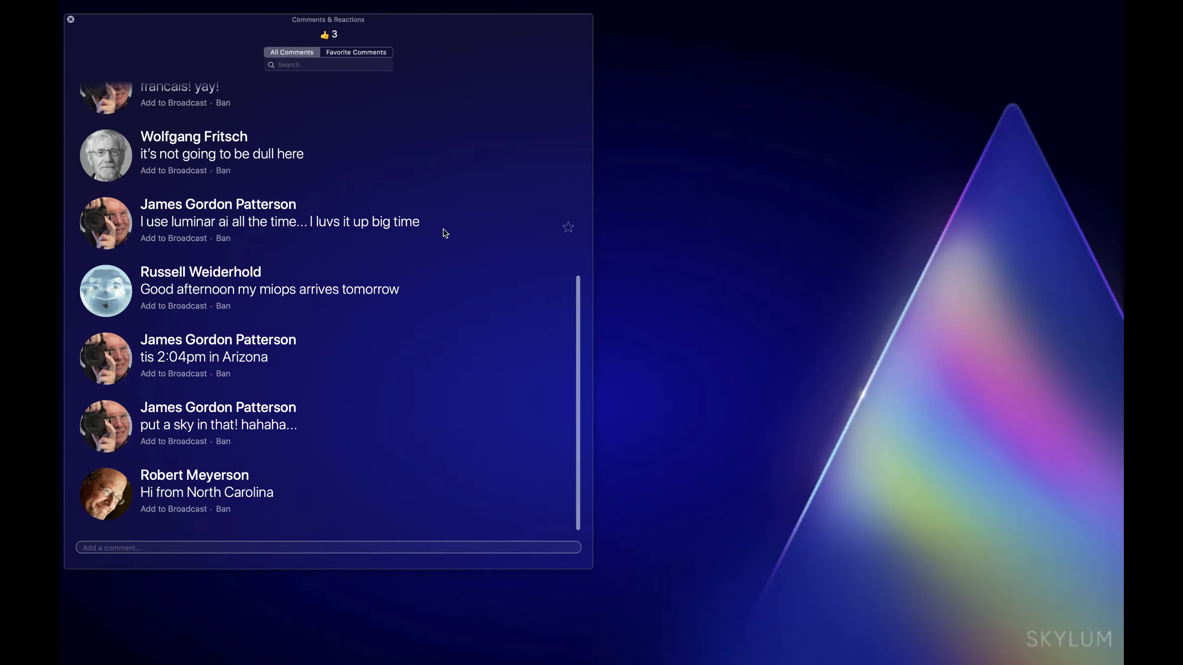